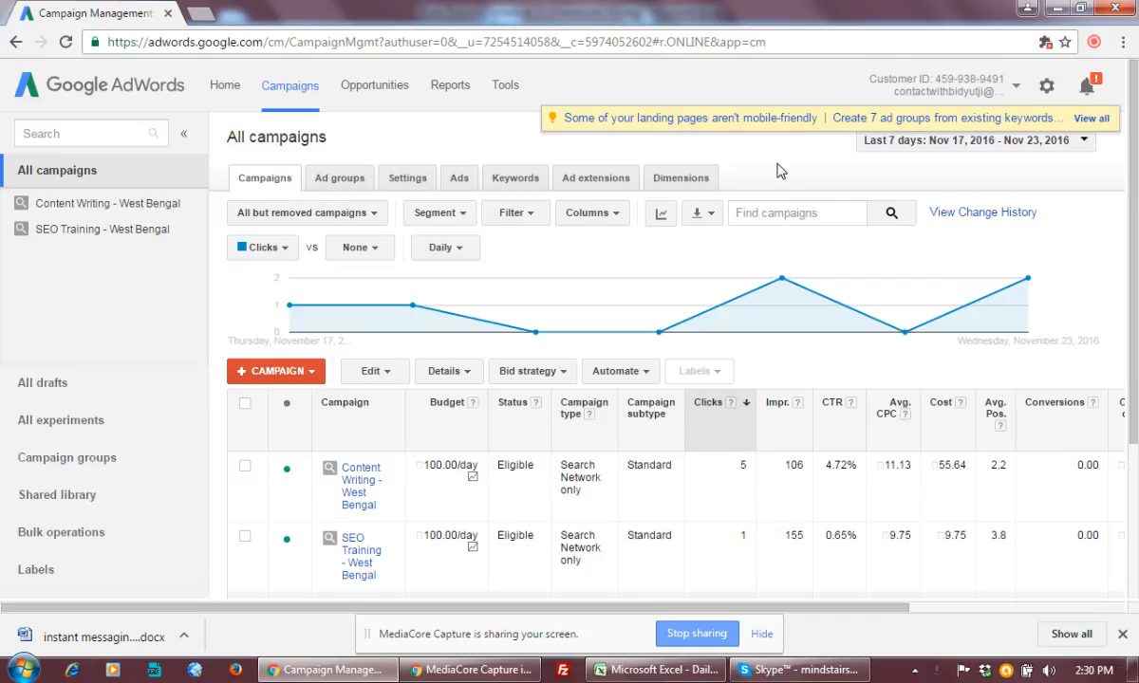
# Step: Create a new Display Network only campaign with the marketing objective "Take an action on your website"
pyautogui.click(308, 372)
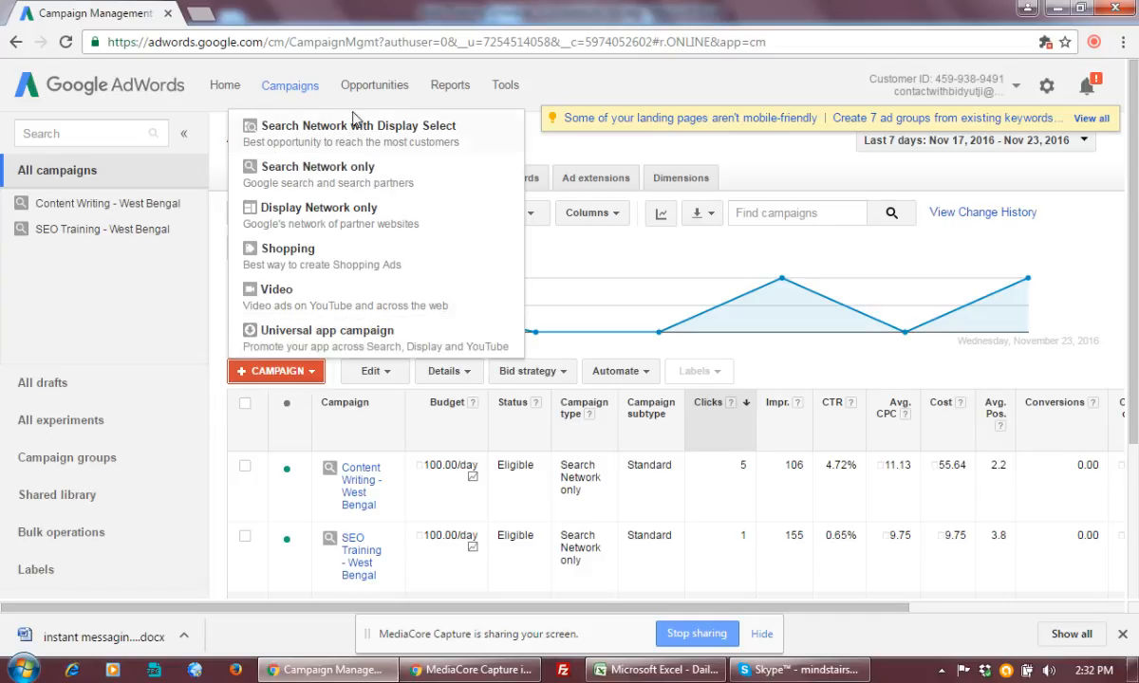
pyautogui.click(305, 218)
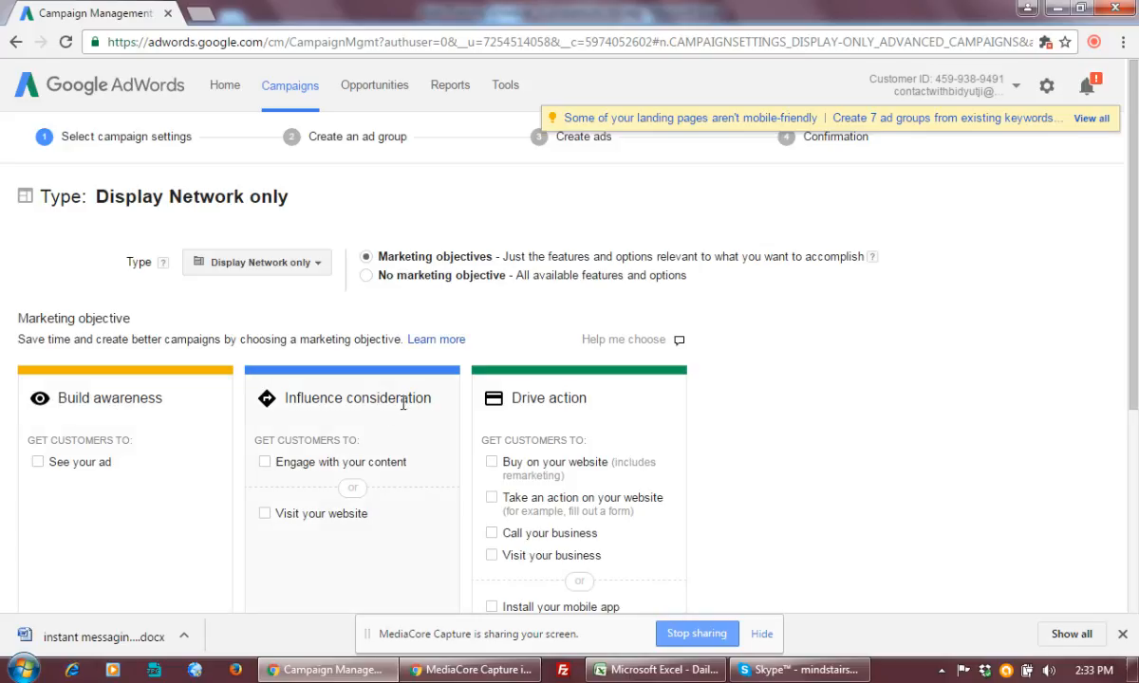
pyautogui.moveTo(522, 399); pyautogui.dragTo(586, 399)
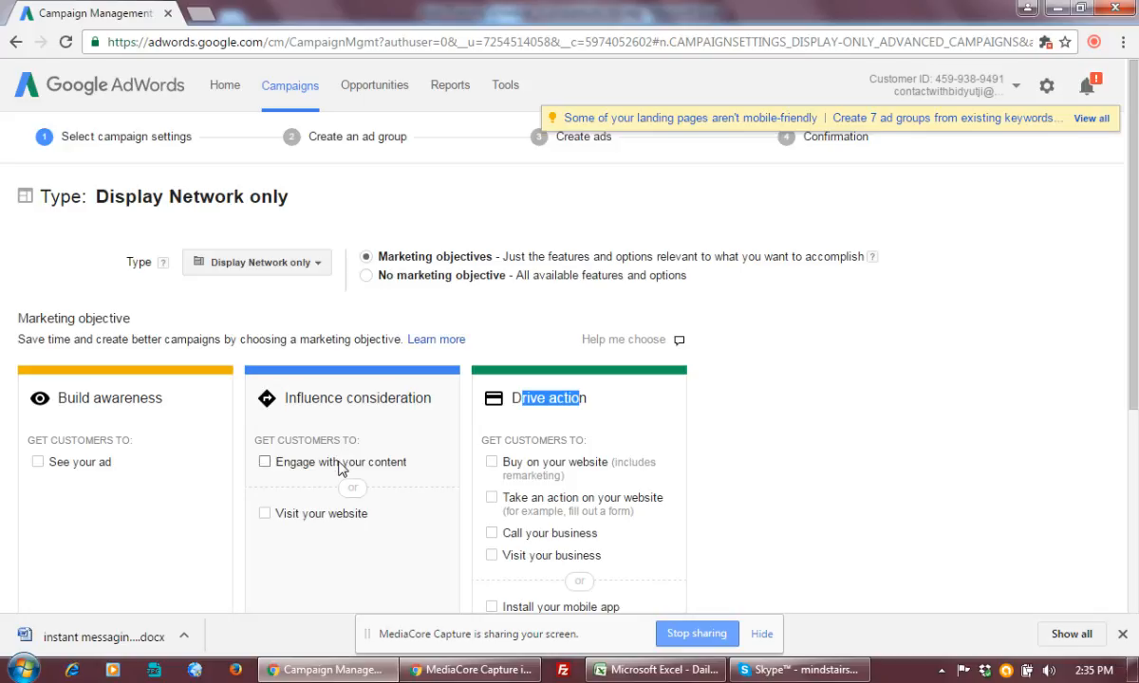
pyautogui.scroll(-2, 382, 491)
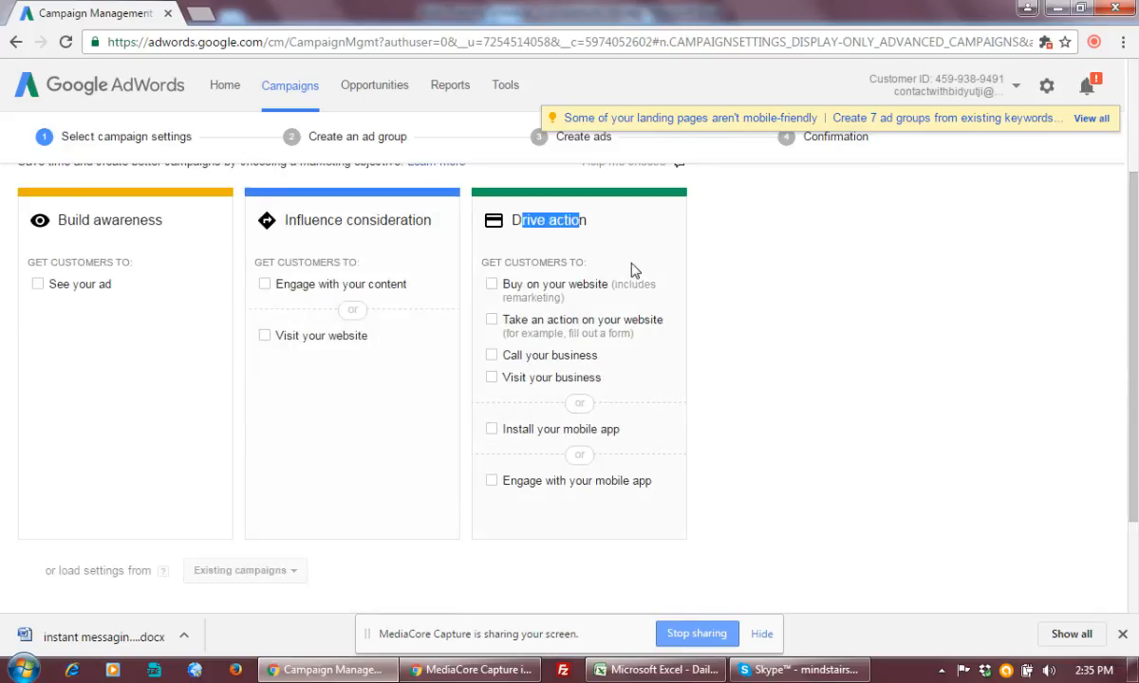
pyautogui.click(667, 214)
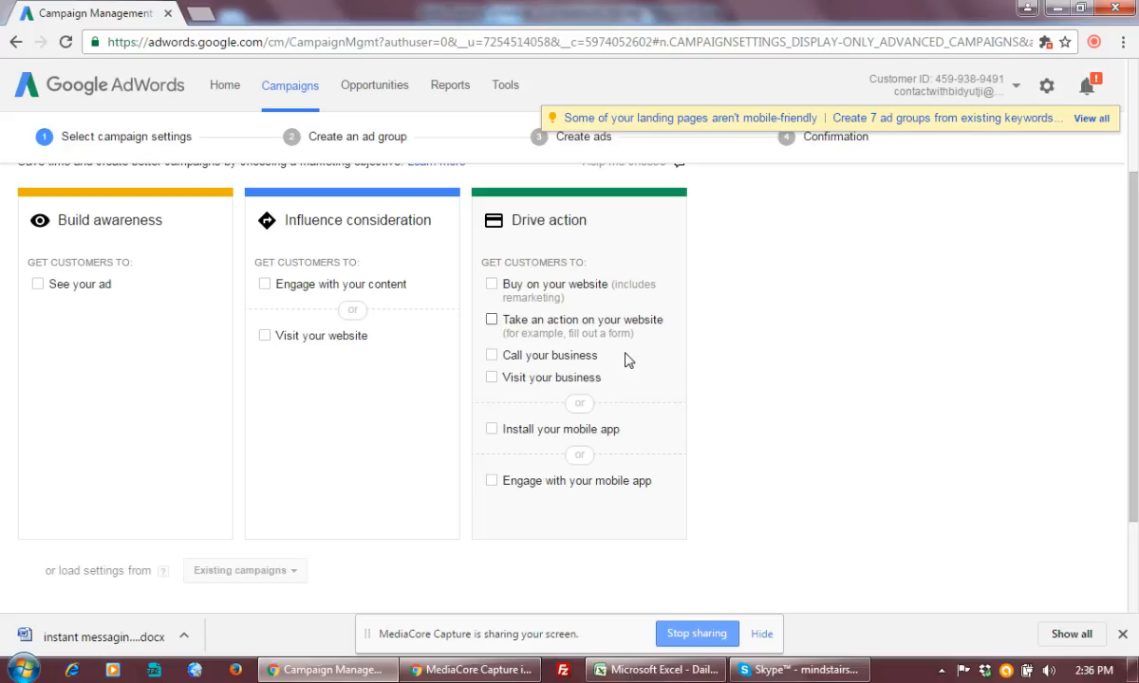
pyautogui.click(589, 333)
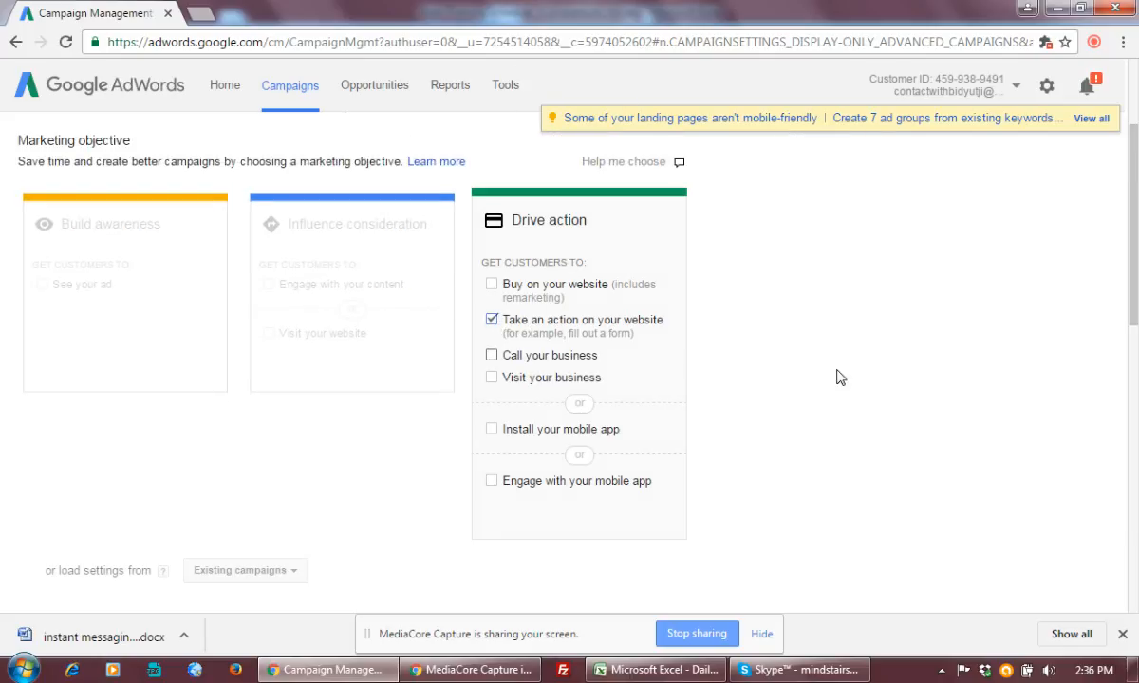
# Step: Set the campaign's location targeting to a custom choice and add the state West Bengal, India
pyautogui.scroll(-2, 859, 371)
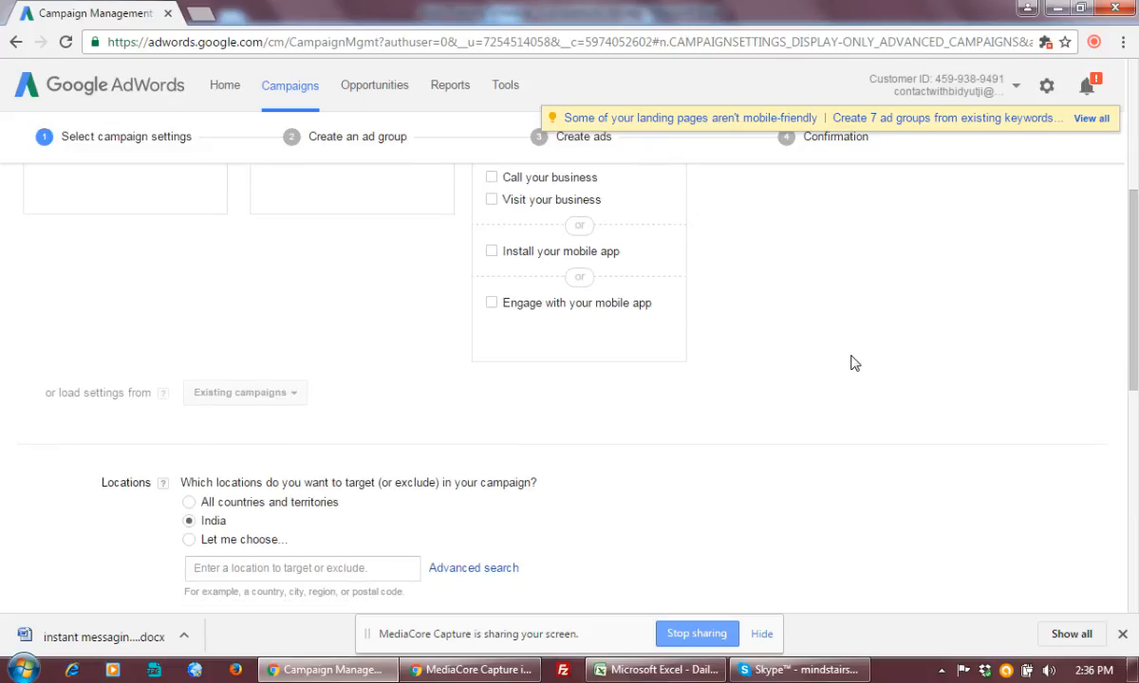
pyautogui.scroll(-2, 852, 364)
pyautogui.scroll(1, 852, 364)
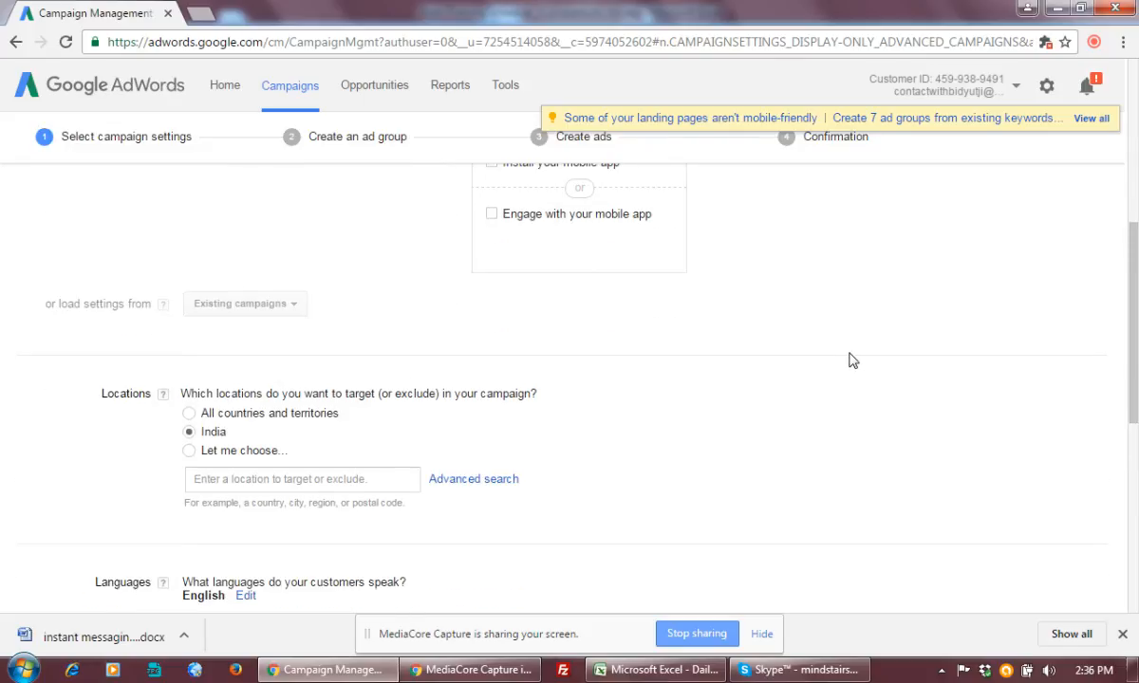
pyautogui.click(189, 452)
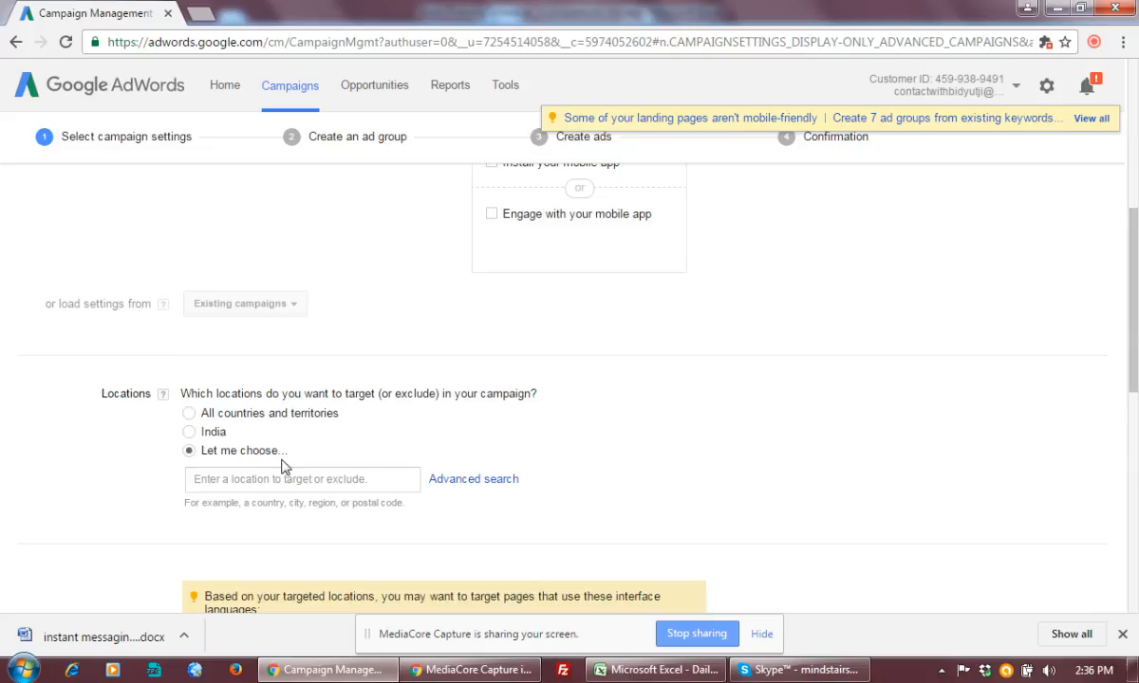
pyautogui.click(248, 479)
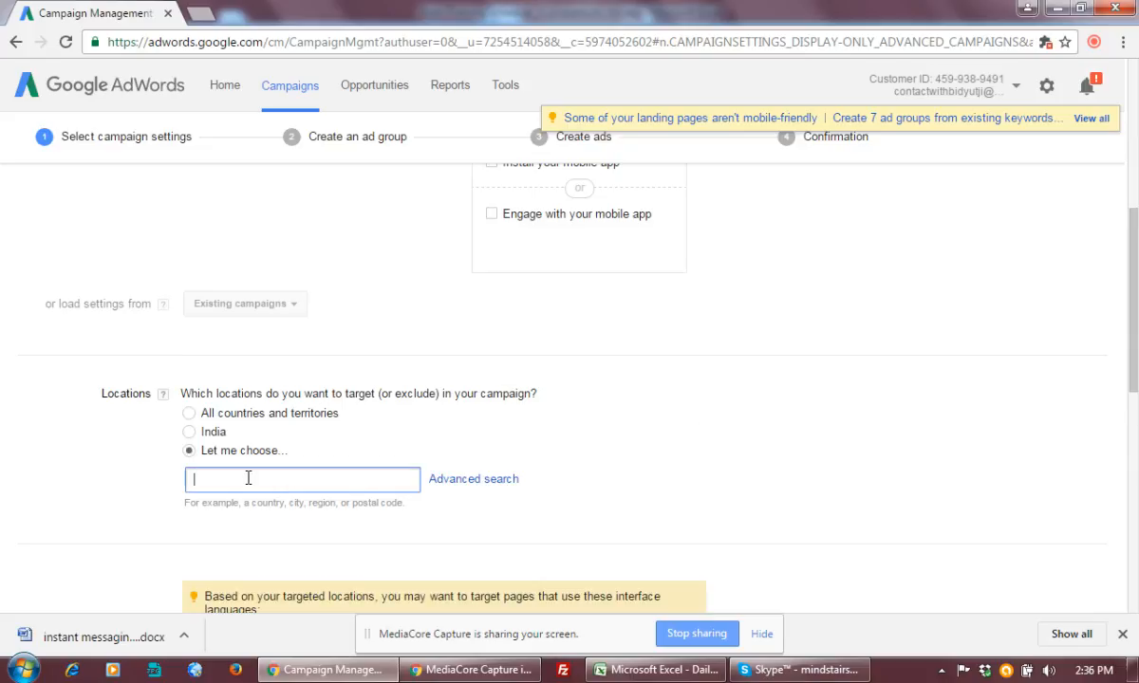
pyautogui.write('West Bengal')
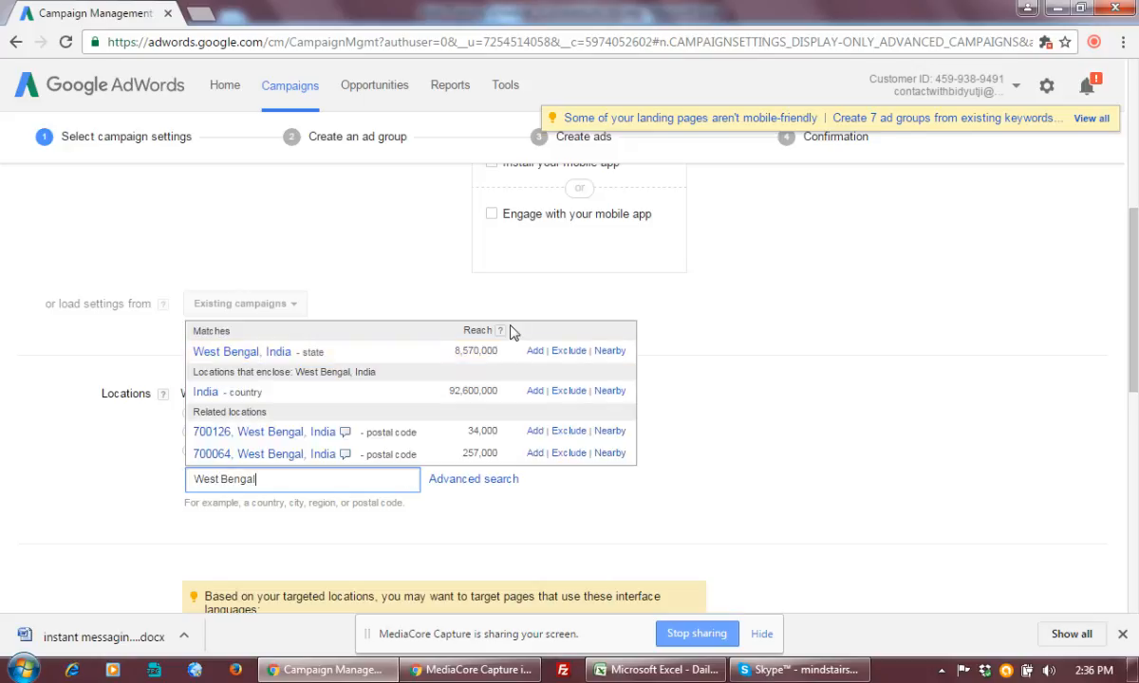
pyautogui.click(535, 351)
pyautogui.scroll(-4, 816, 358)
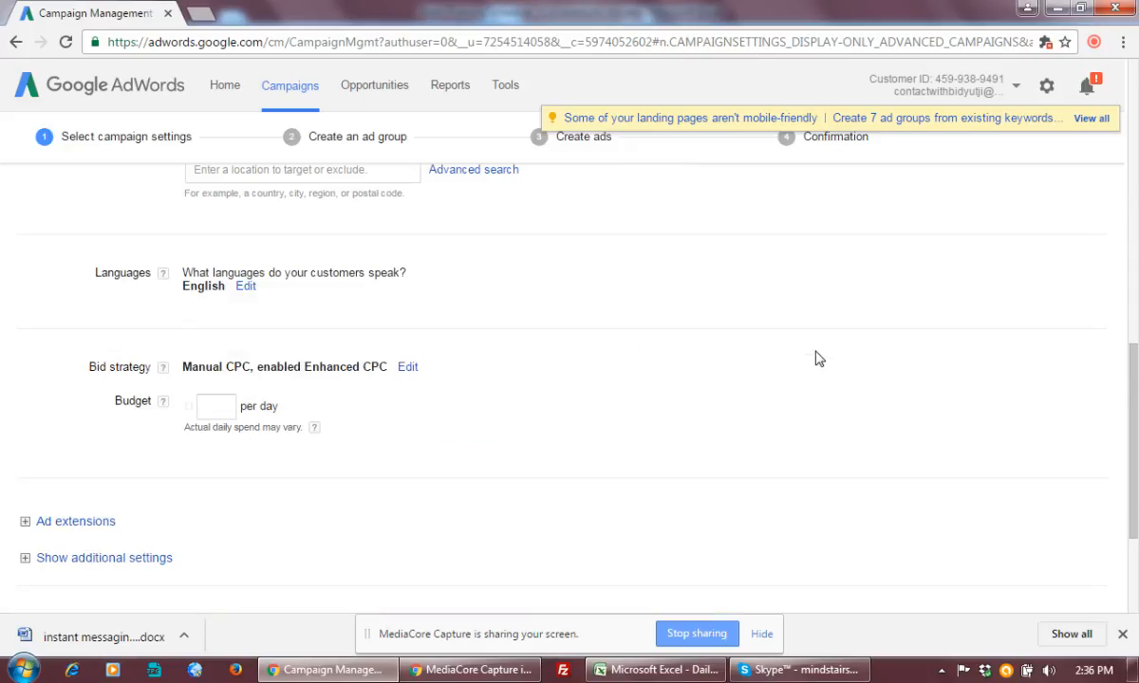
pyautogui.scroll(2, 730, 336)
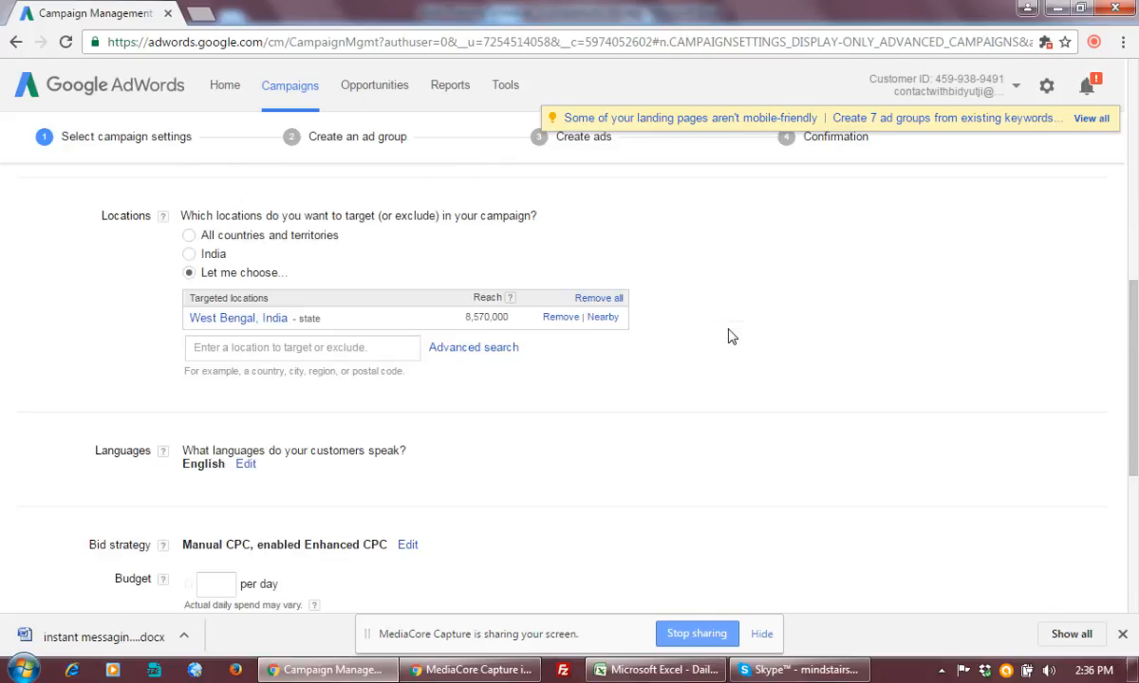
# Step: Edit the campaign's language targeting to include all languages
pyautogui.scroll(-1, 732, 336)
pyautogui.scroll(-1, 730, 332)
pyautogui.click(246, 286)
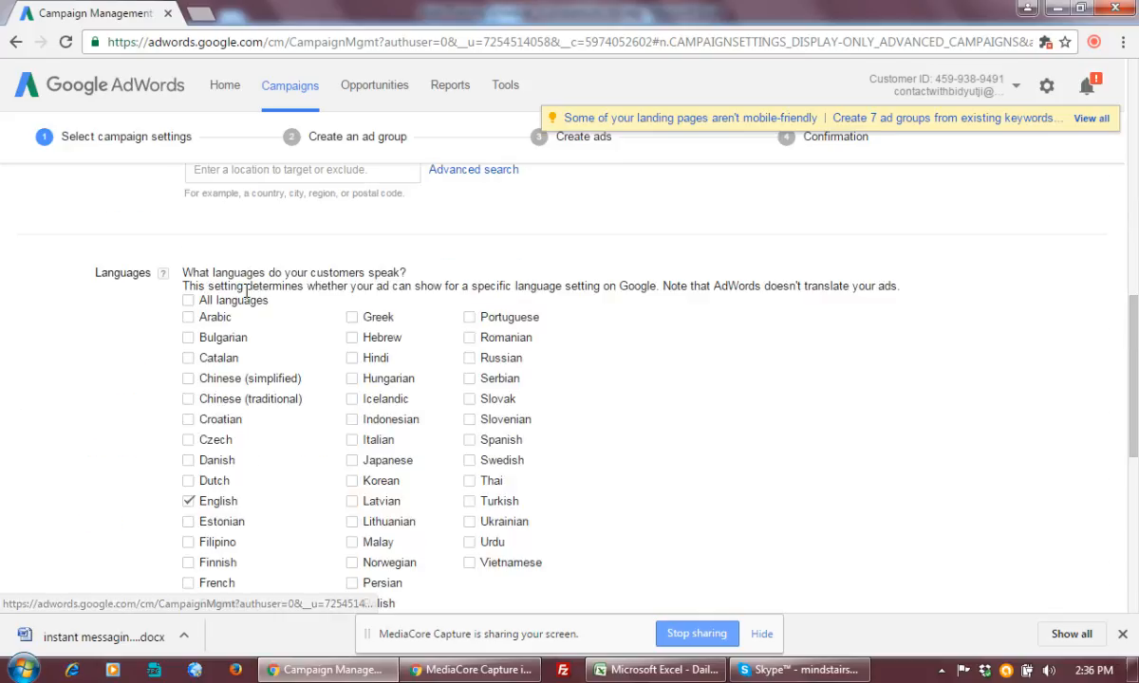
pyautogui.click(188, 302)
# Step: Set the campaign's budget to 100 per day
pyautogui.scroll(-5, 757, 364)
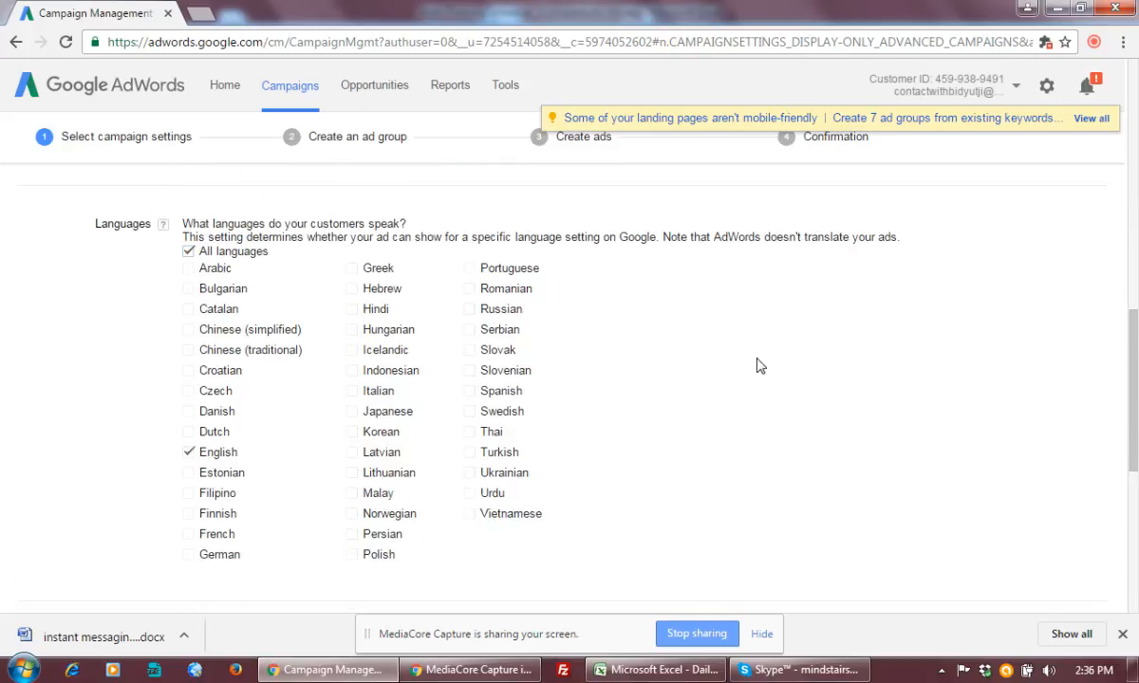
pyautogui.scroll(2, 758, 366)
pyautogui.scroll(-1, 757, 366)
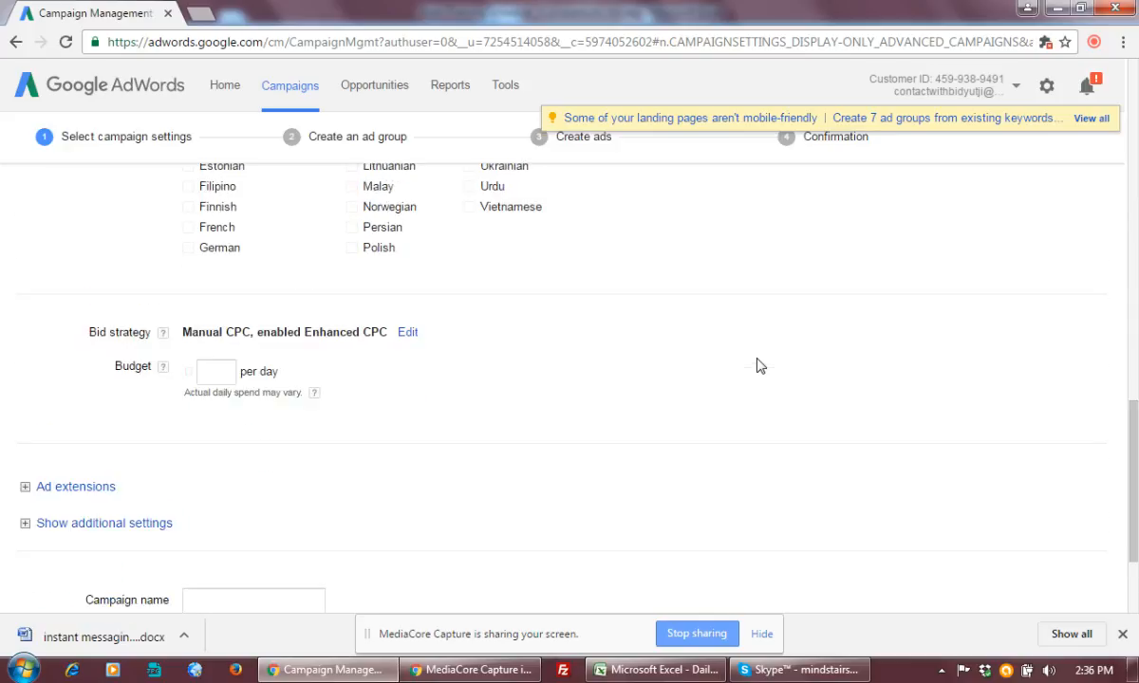
pyautogui.click(202, 374)
pyautogui.write('100')
pyautogui.click(518, 378)
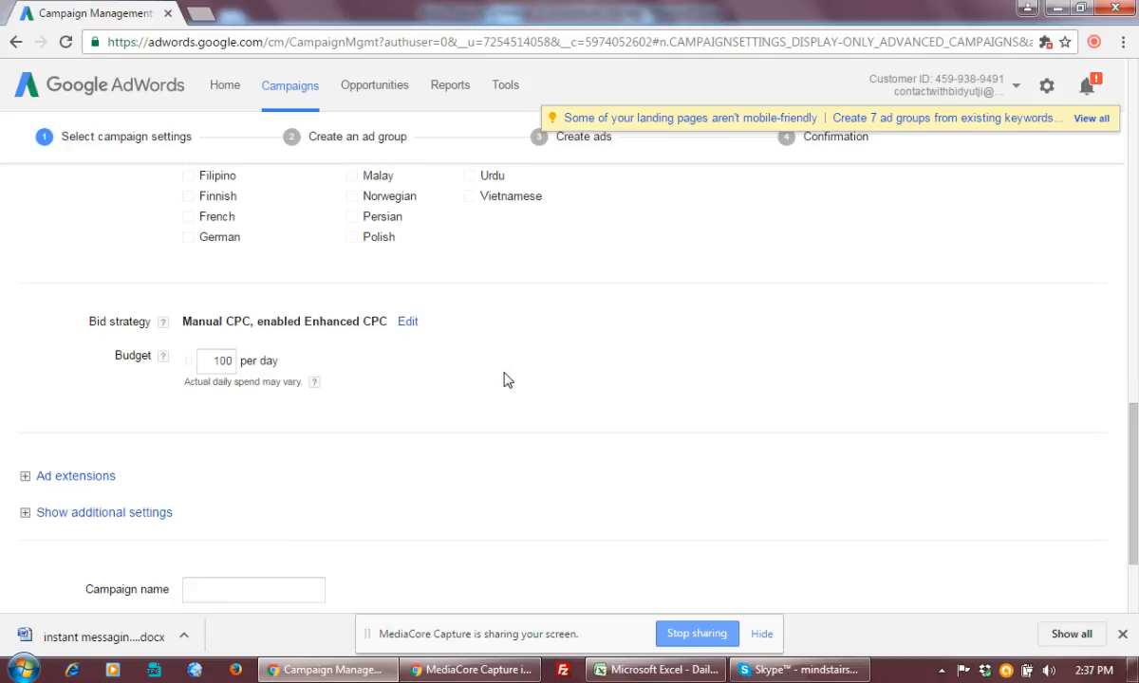
# Step: Extend the ads with a call extension and add all four listed phone numbers to the campaign
pyautogui.scroll(-2, 507, 380)
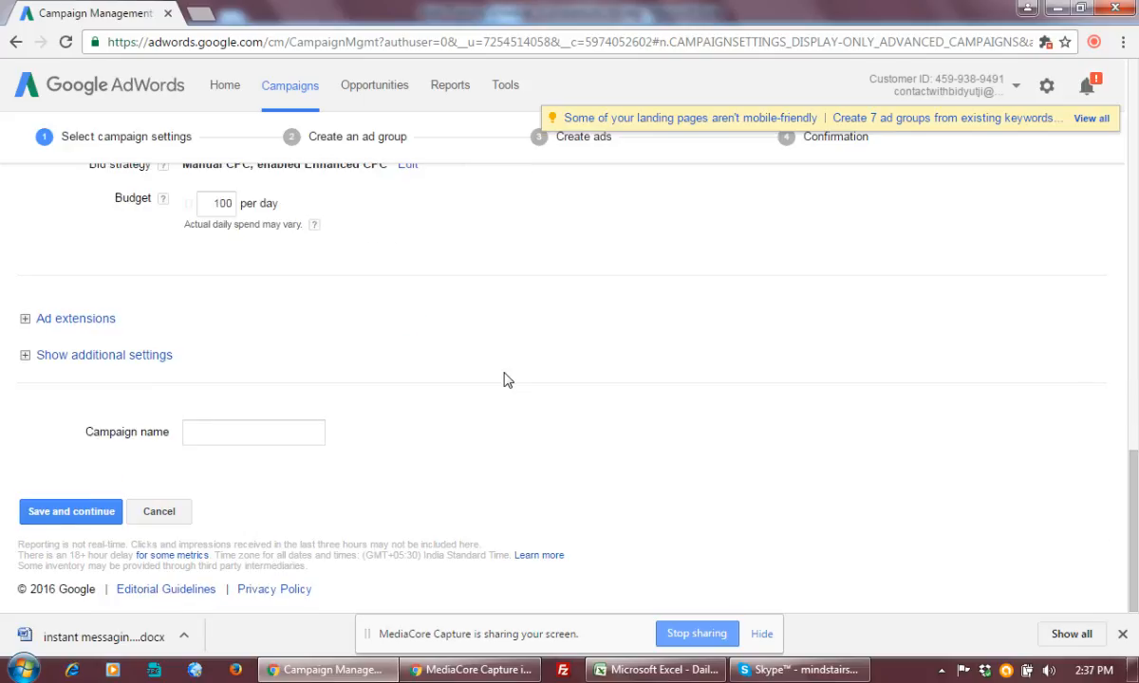
pyautogui.click(57, 320)
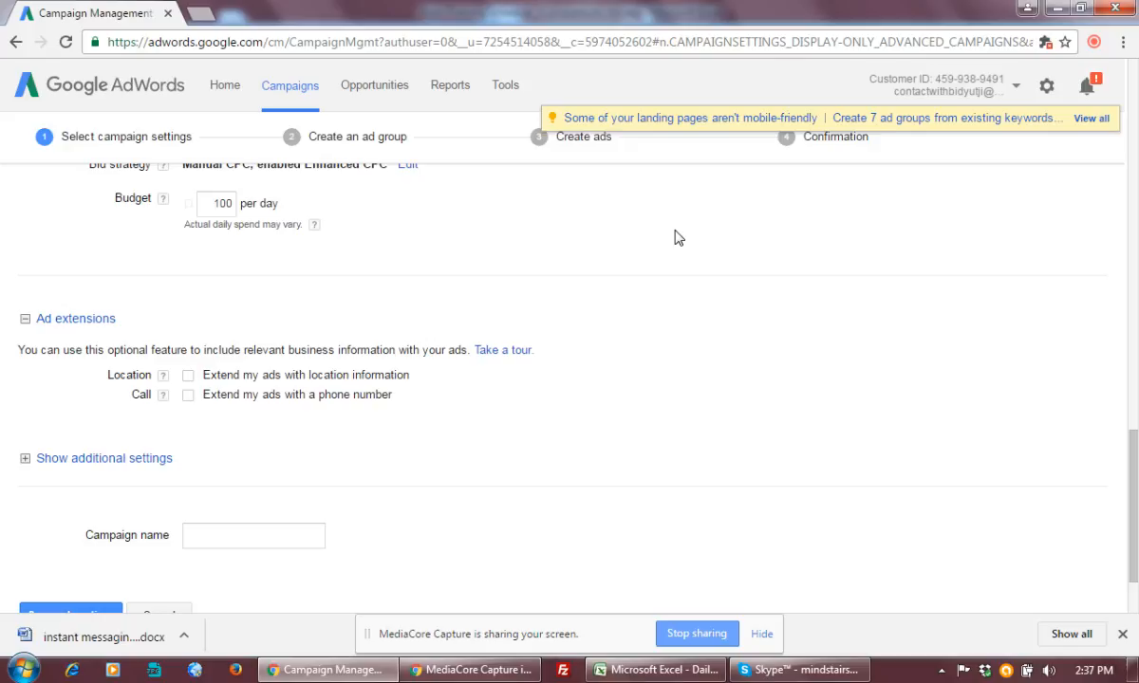
pyautogui.click(188, 395)
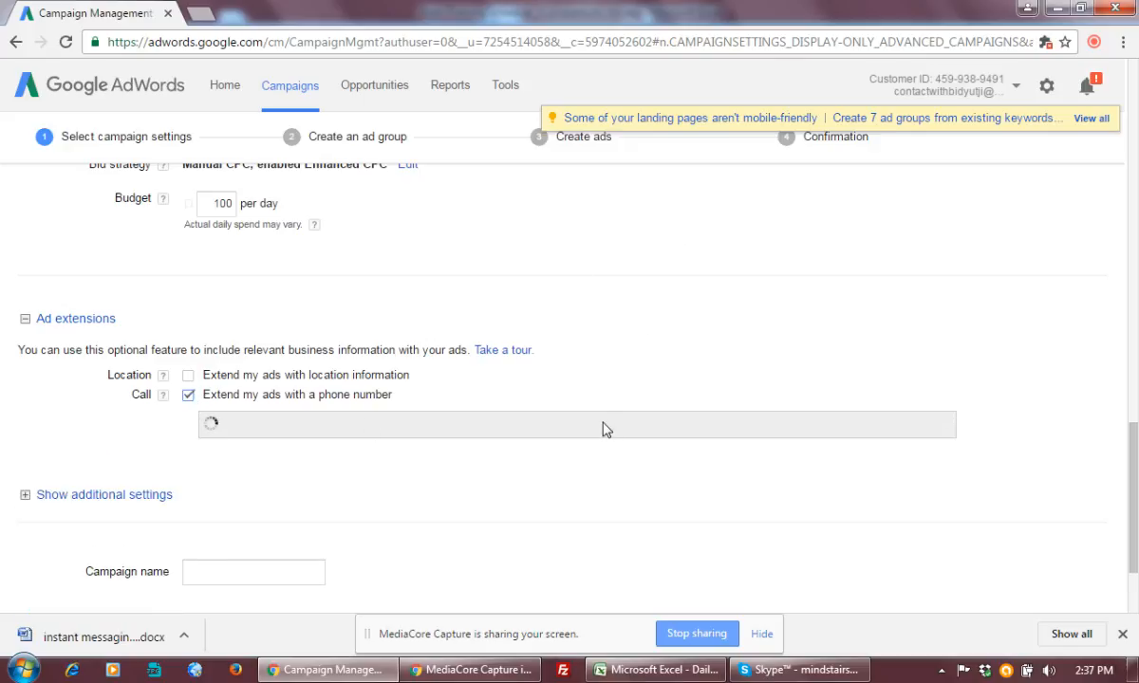
pyautogui.scroll(-2, 605, 430)
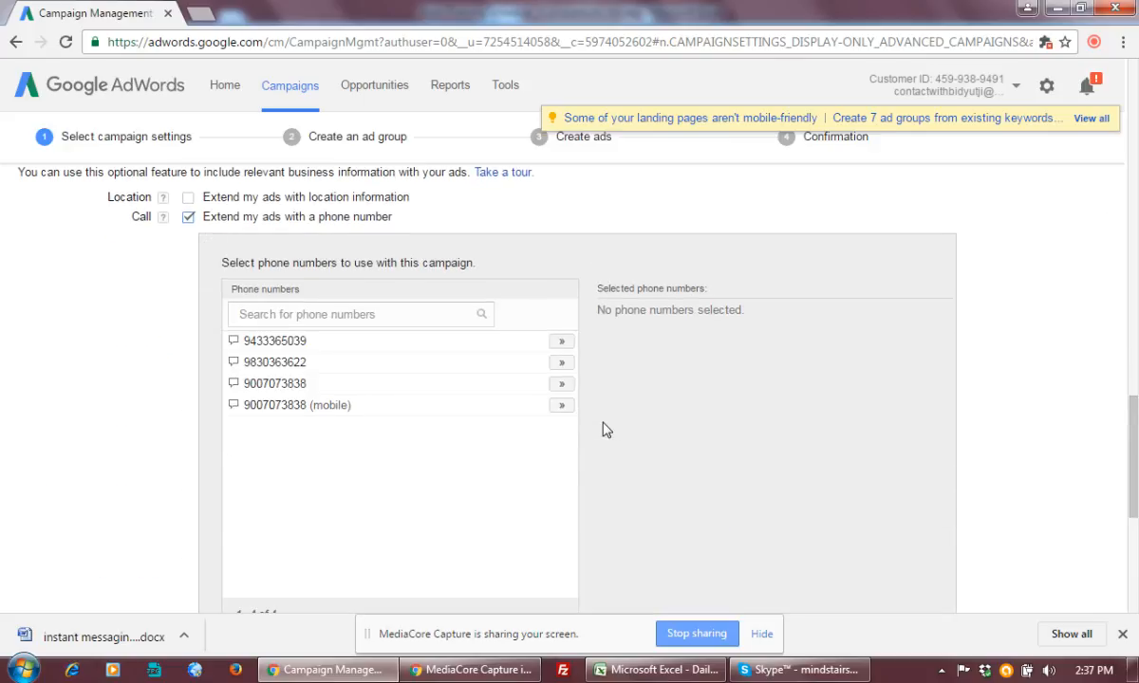
pyautogui.click(562, 344)
pyautogui.click(562, 364)
pyautogui.click(562, 384)
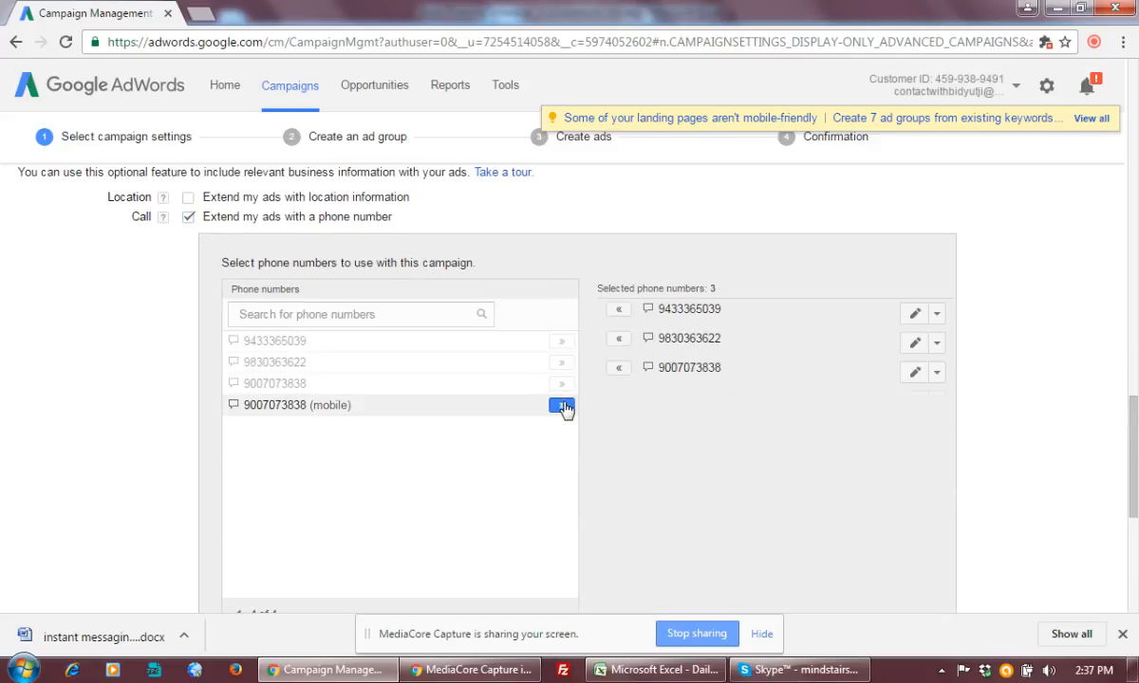
pyautogui.click(562, 405)
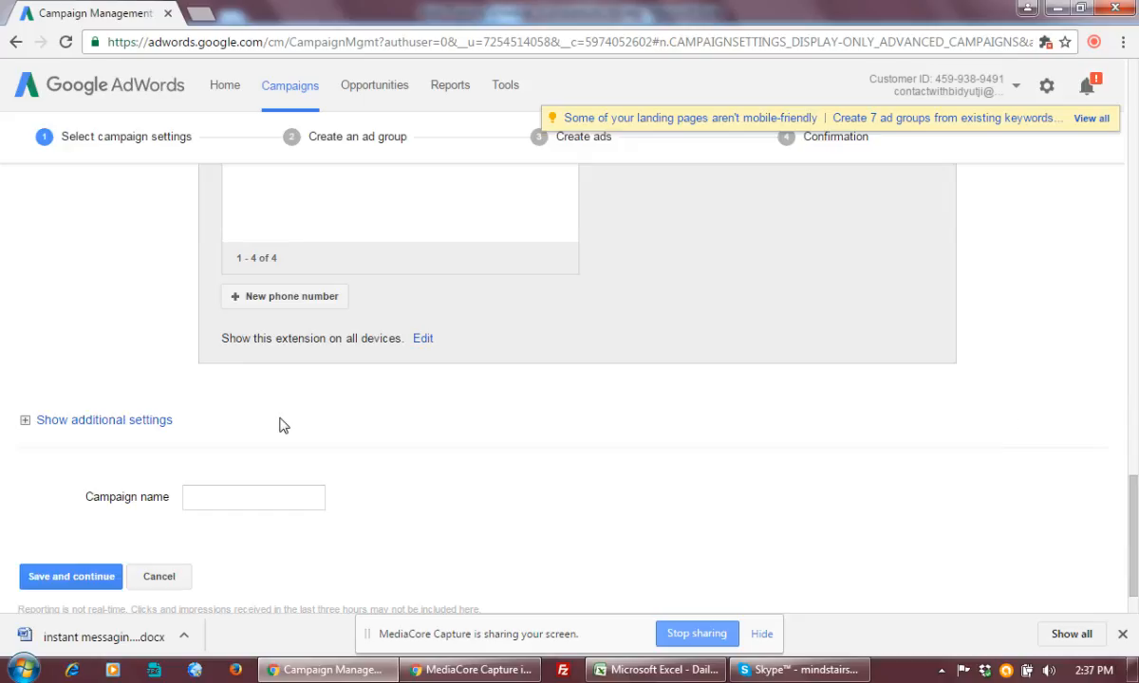
# Step: Name the campaign "Content Writing - Display Network" and save the settings to continue to ad group creation
pyautogui.scroll(-1, 282, 424)
pyautogui.click(232, 432)
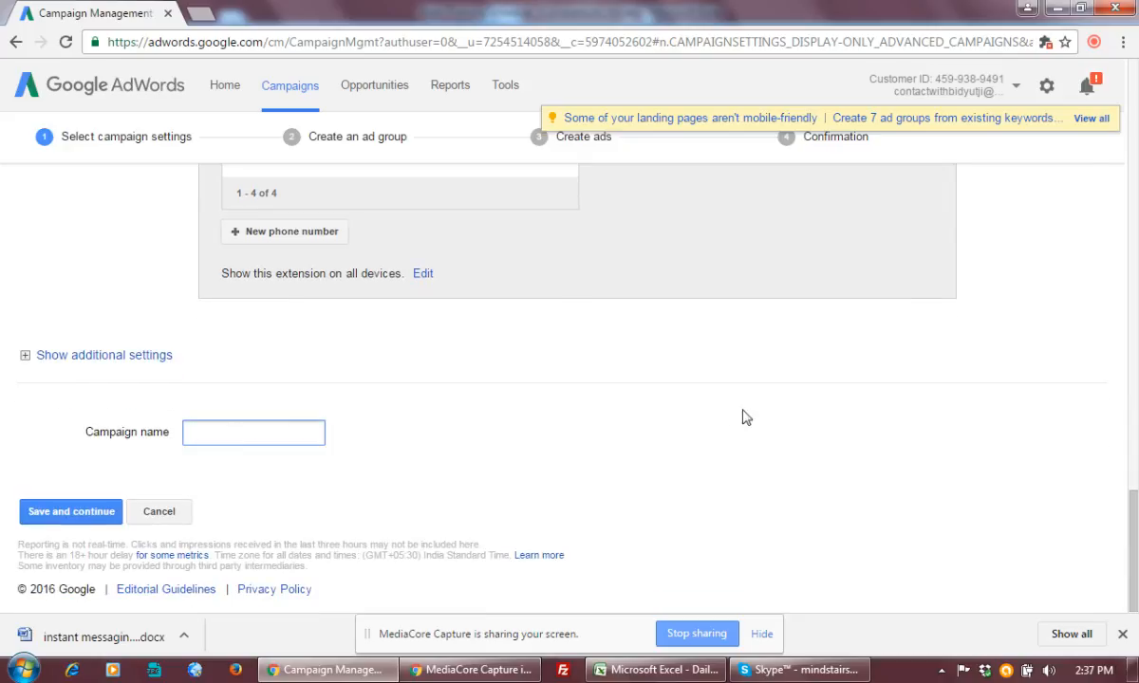
pyautogui.scroll(5, 820, 416)
pyautogui.scroll(8, 820, 416)
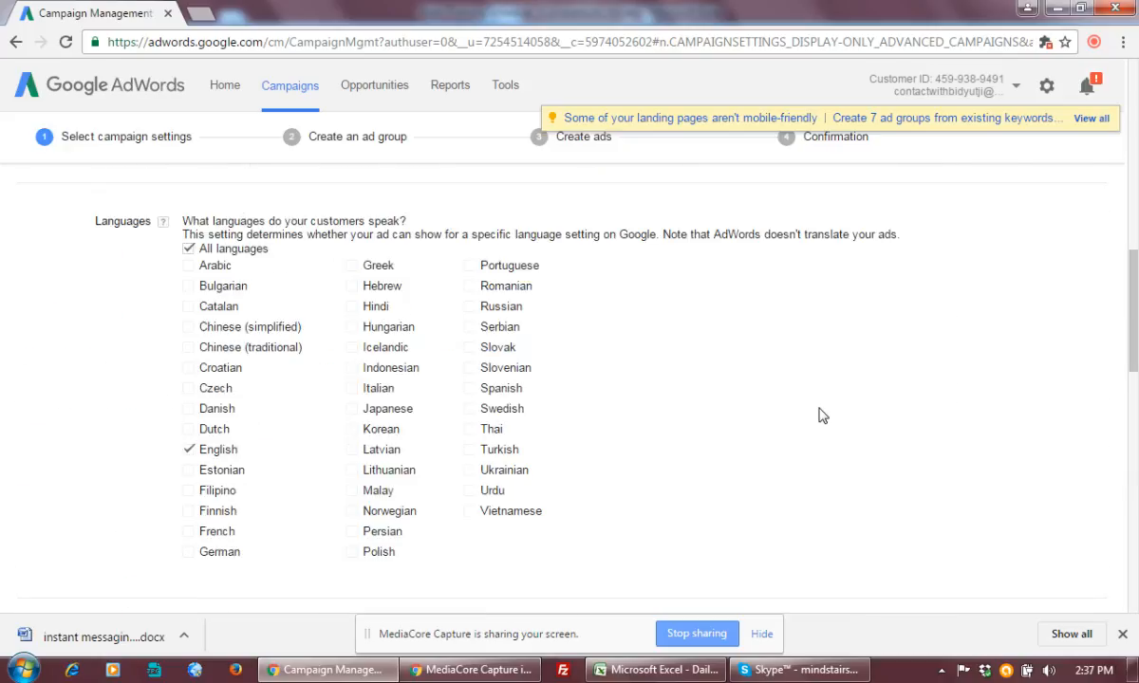
pyautogui.scroll(-6, 820, 415)
pyautogui.scroll(-5, 822, 410)
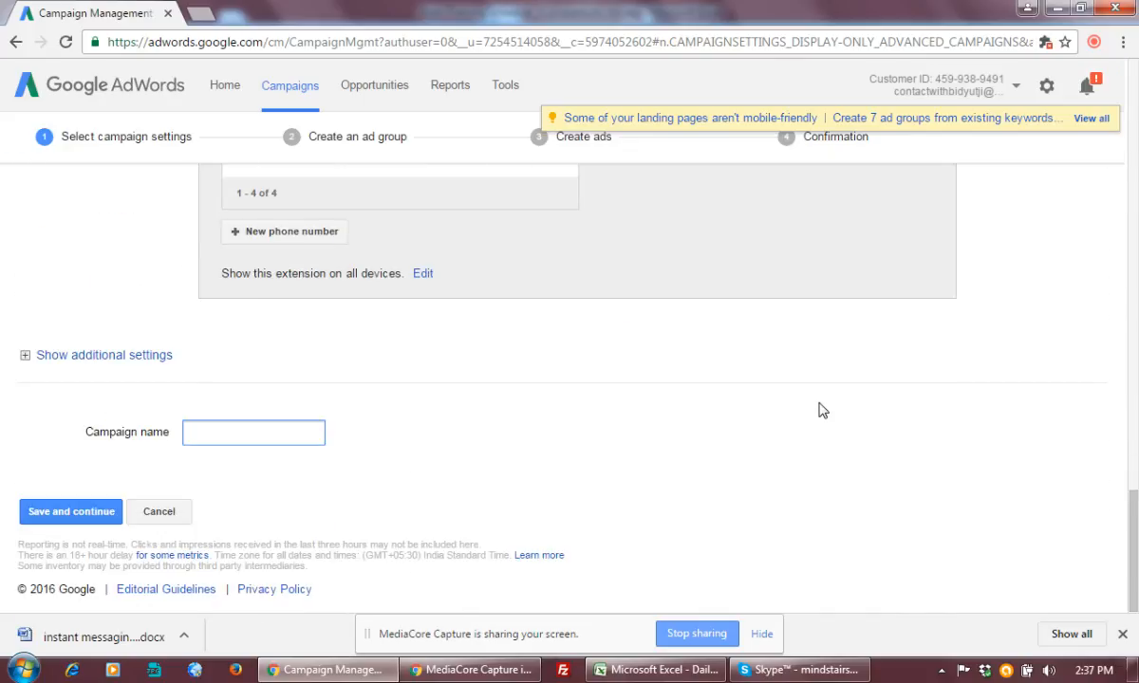
pyautogui.write('ontent Writing - Dis')
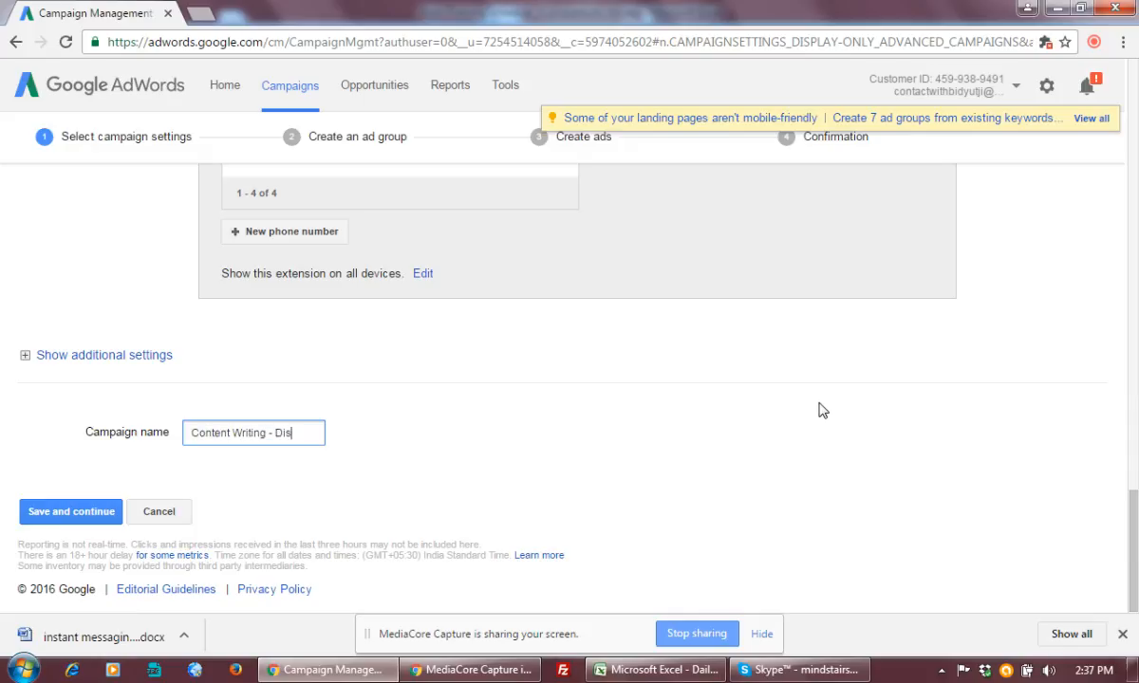
pyautogui.write('play Network')
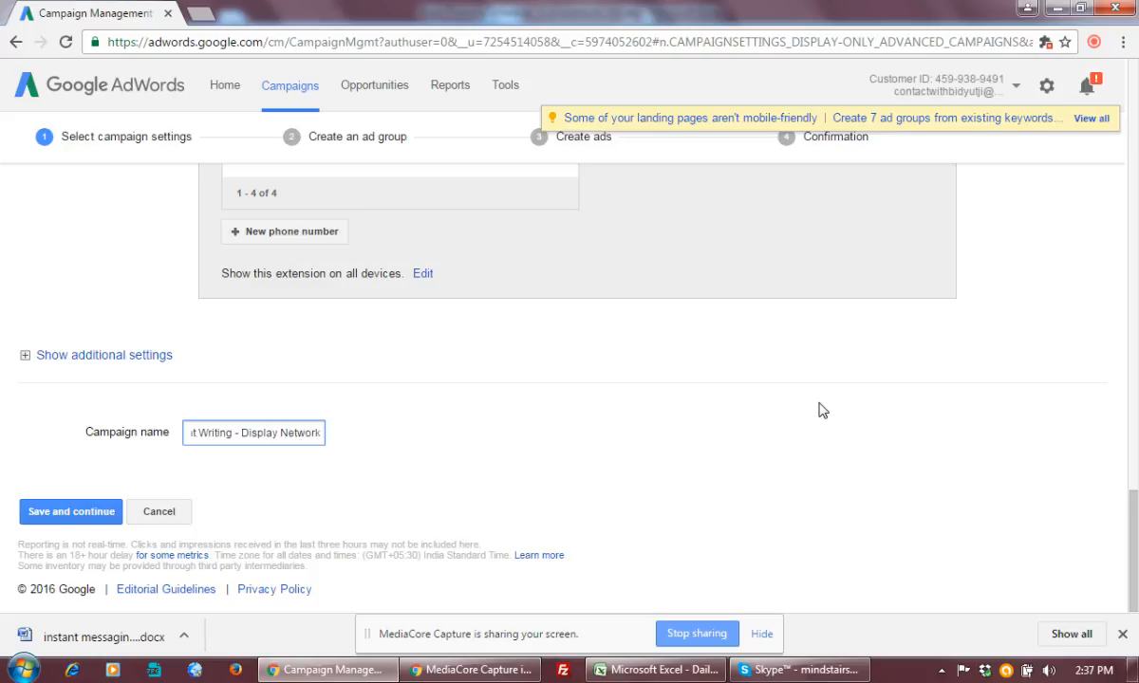
pyautogui.click(76, 509)
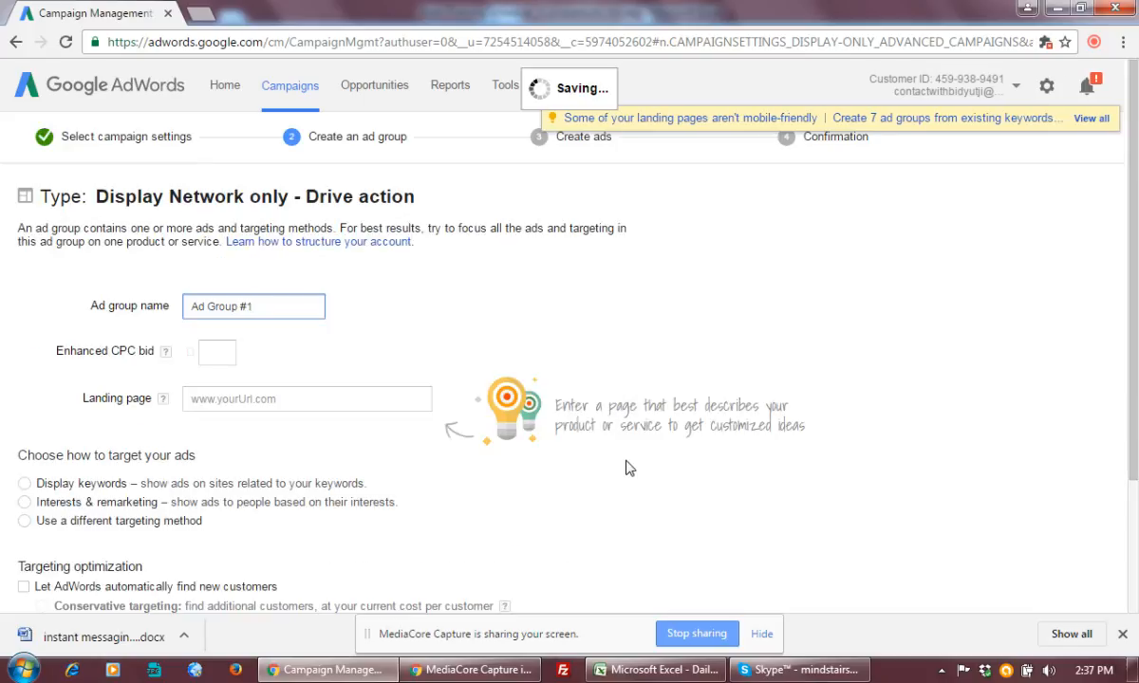
# Step: Name the ad group "Banner Based" and set its Enhanced CPC bid to 3
pyautogui.tripleClick(270, 310)
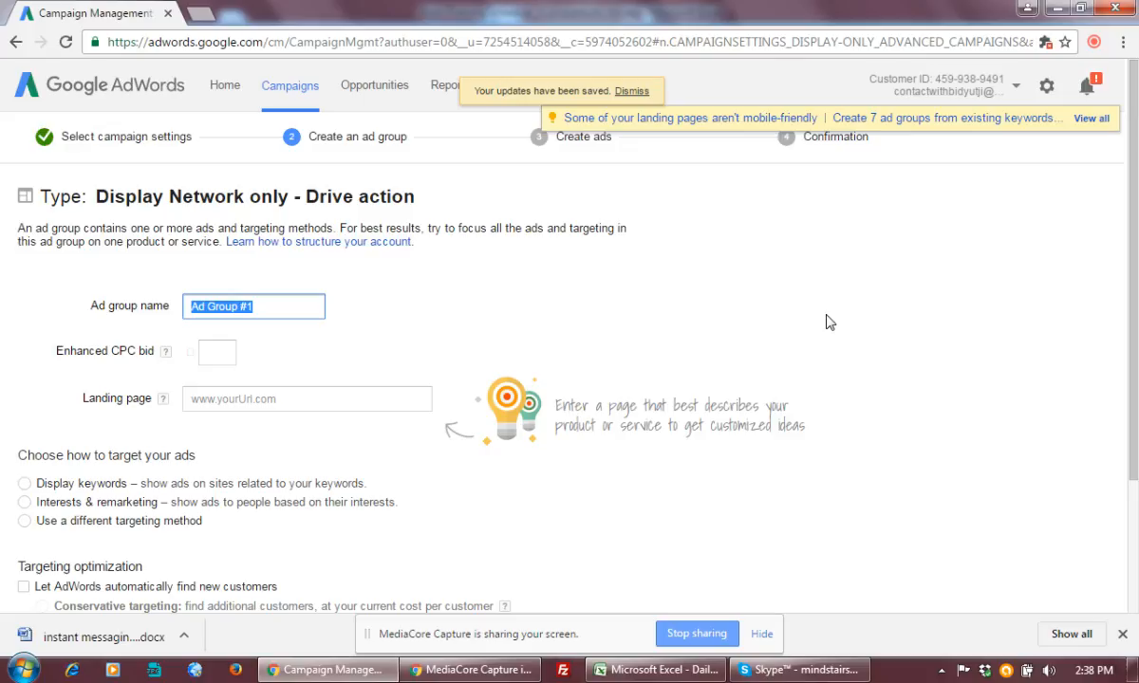
pyautogui.write('Banner')
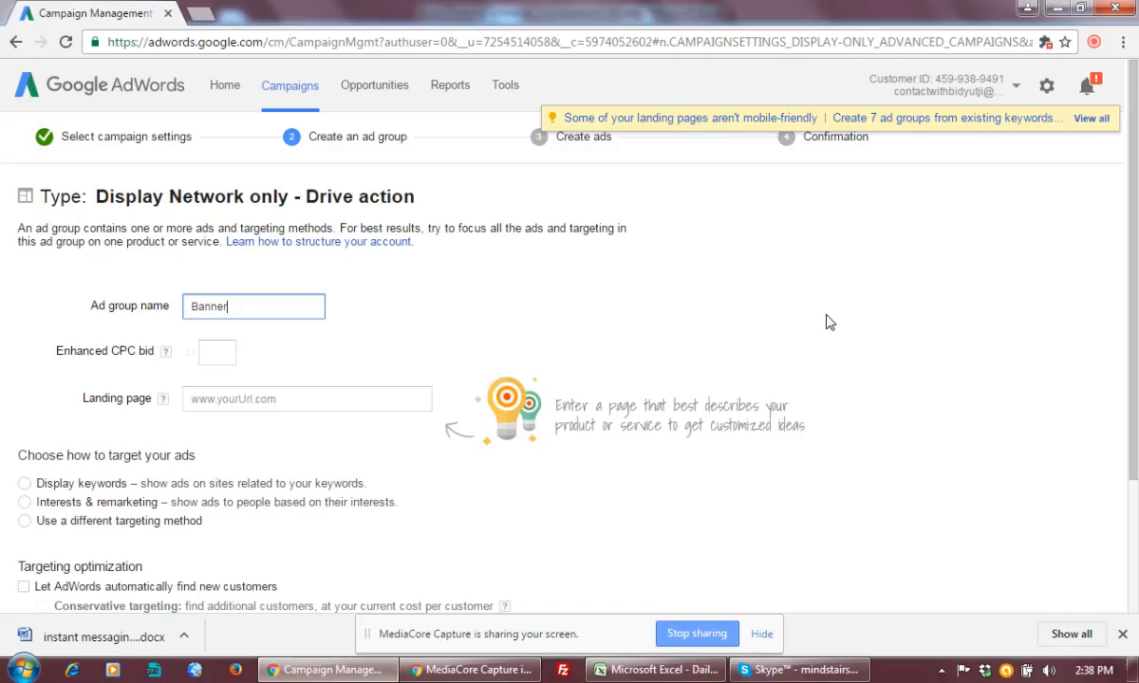
pyautogui.write('Based')
pyautogui.click(218, 355)
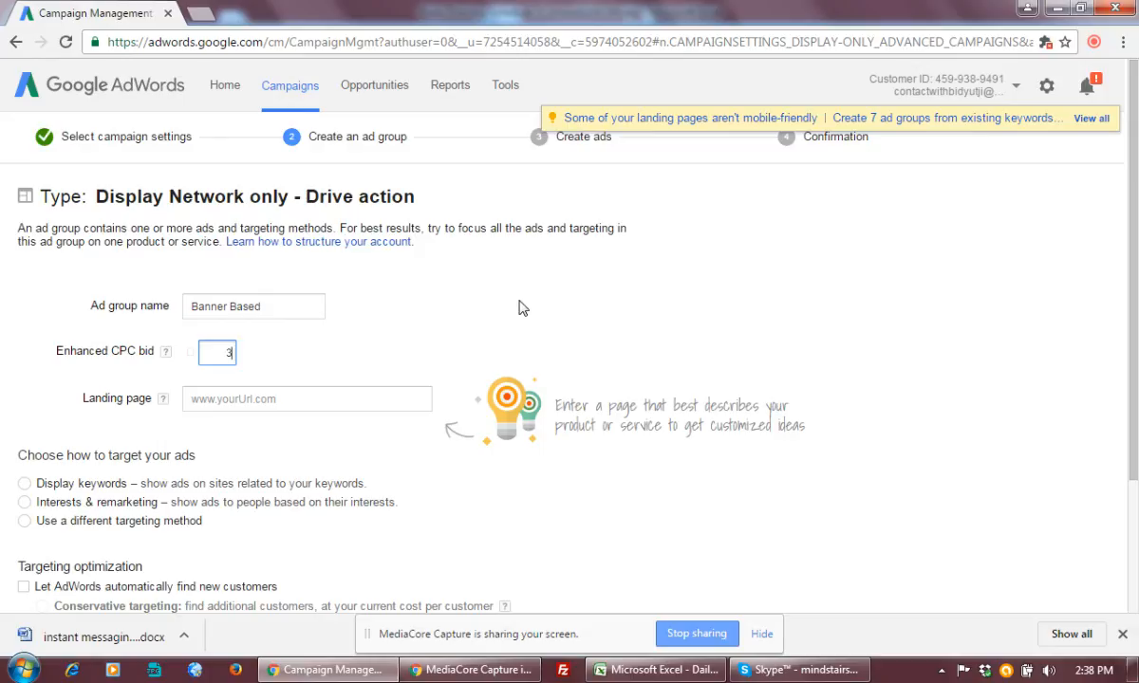
pyautogui.scroll(-1, 520, 307)
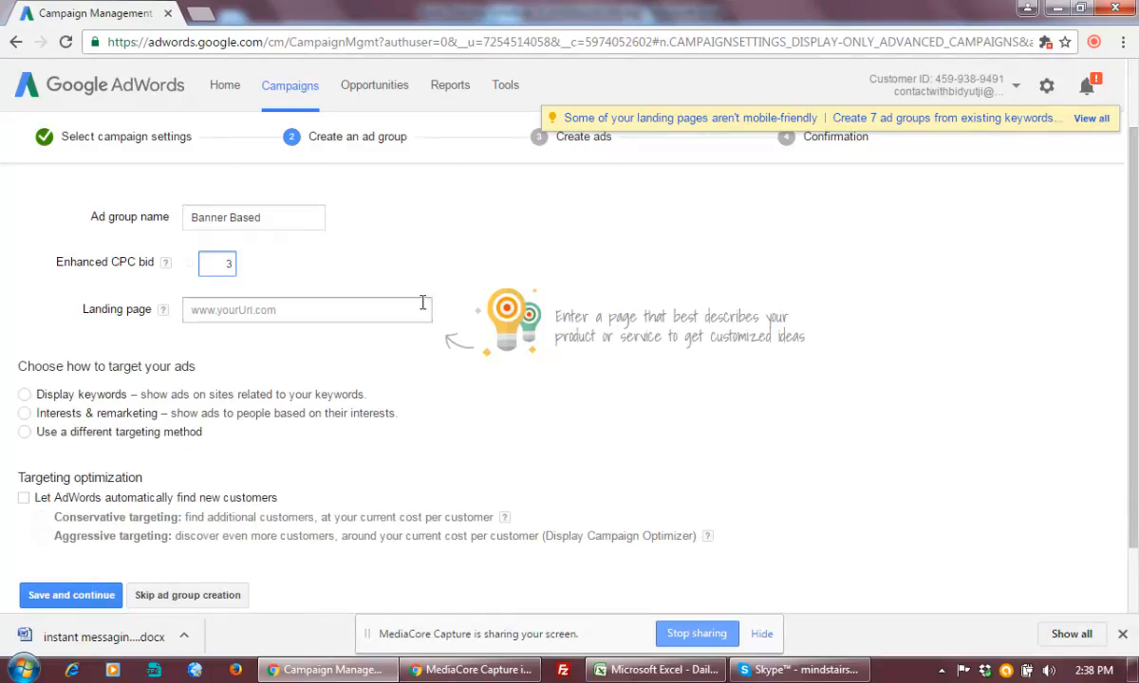
pyautogui.click(198, 15)
pyautogui.write('competeinfotechacademy.com')
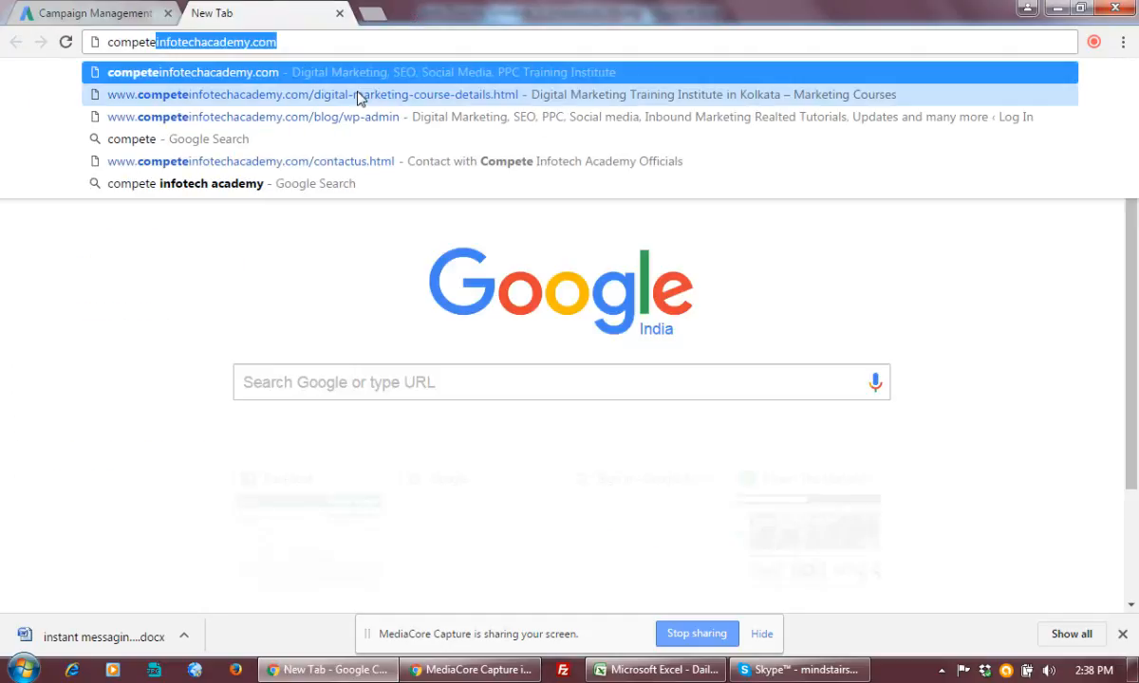
pyautogui.press('Down')
pyautogui.press('Return')
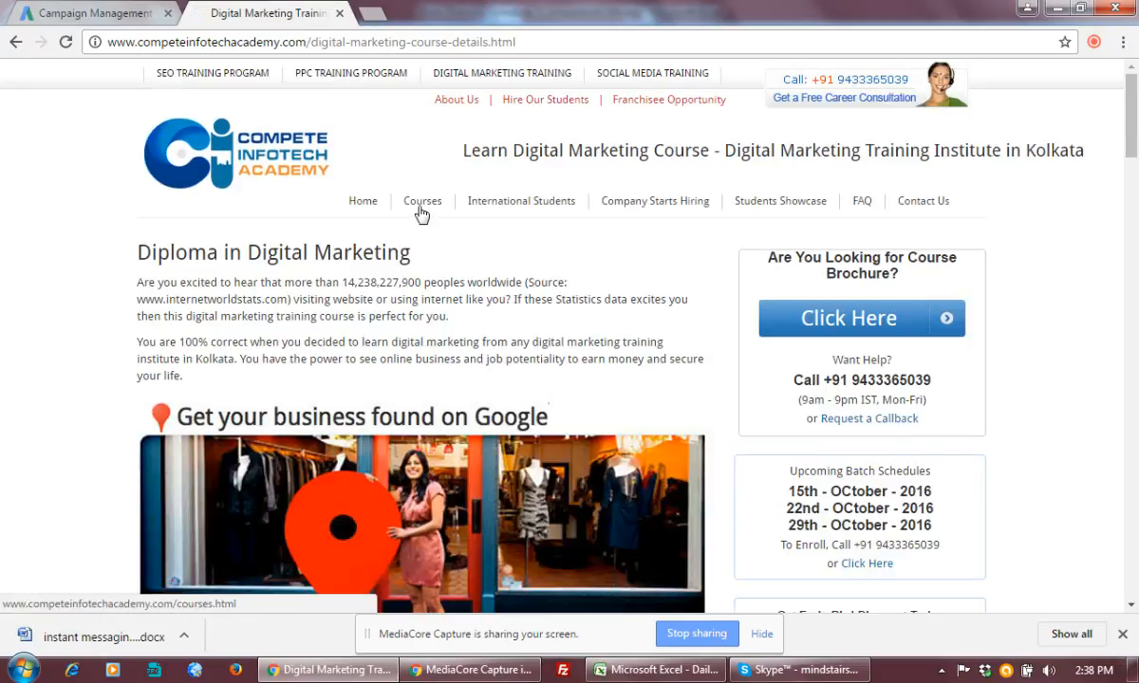
# Step: Open the academy's Content Writing course page from its course list and copy the page address
pyautogui.click(420, 209)
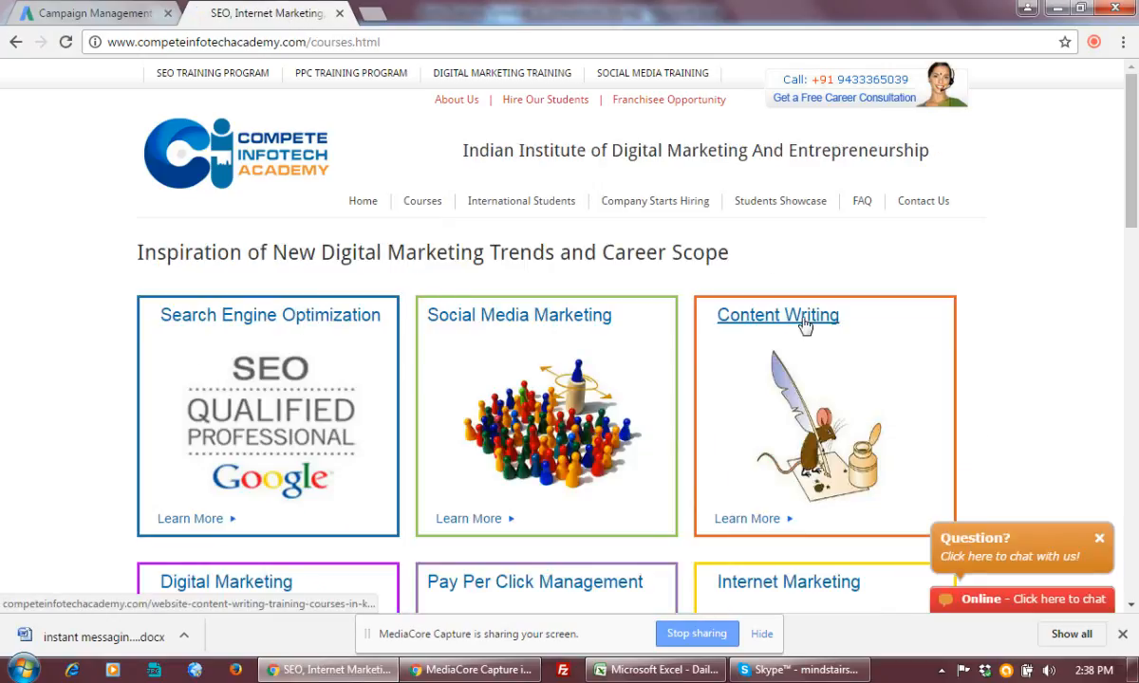
pyautogui.click(764, 318)
pyautogui.click(410, 42)
pyautogui.hotkey('ctrl', 'c')
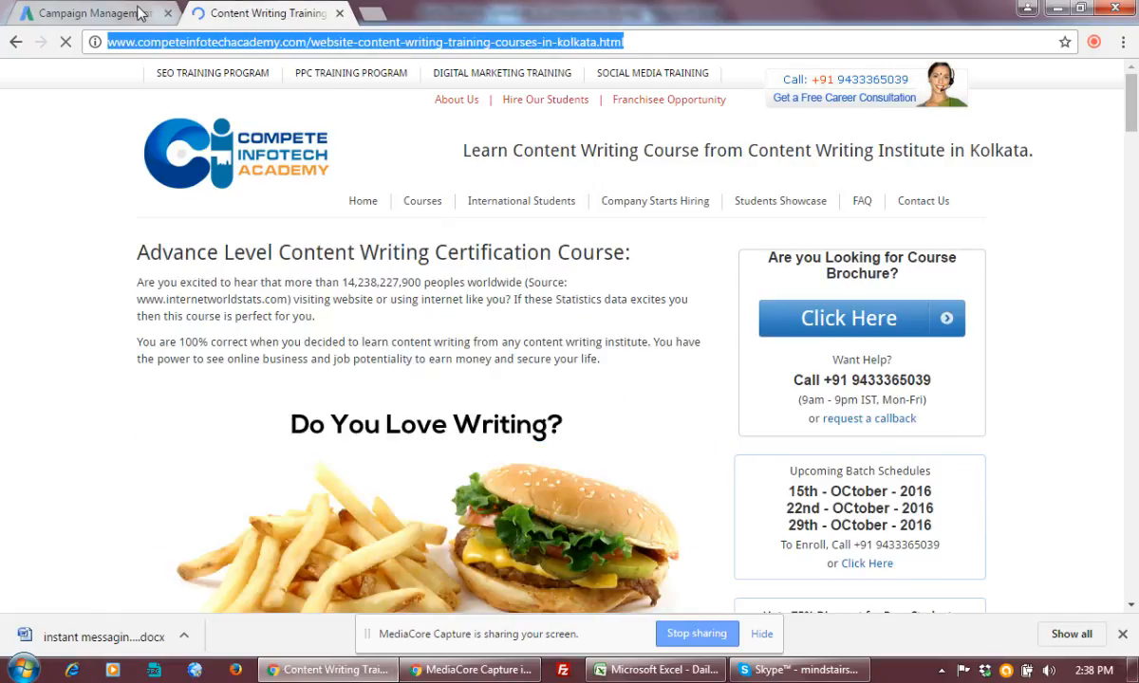
# Step: Set the Banner Based ad group's landing page to the copied website-content-writing-training-courses-in-kolkata.html address in AdWords
pyautogui.click(99, 13)
pyautogui.click(322, 310)
pyautogui.hotkey('ctrl', 'v')
pyautogui.click(556, 262)
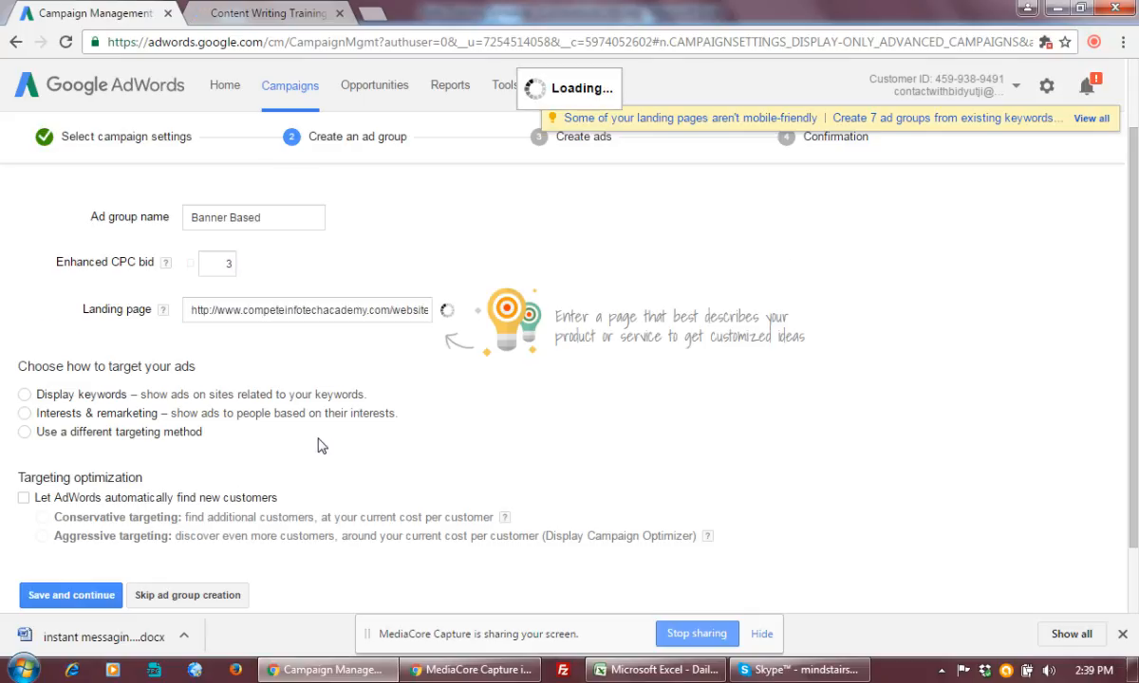
# Step: Target the ads by display keywords and add the ideas course courses, teaching courses, course institute, online classes, online courses and courses
pyautogui.scroll(-2, 321, 446)
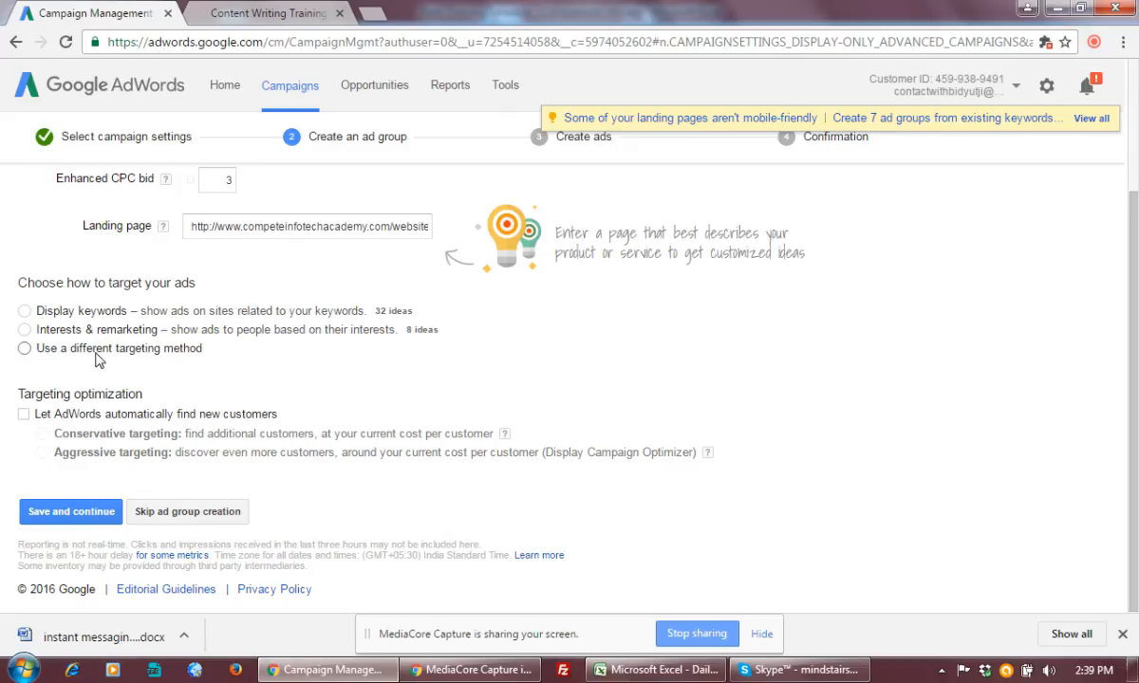
pyautogui.click(24, 311)
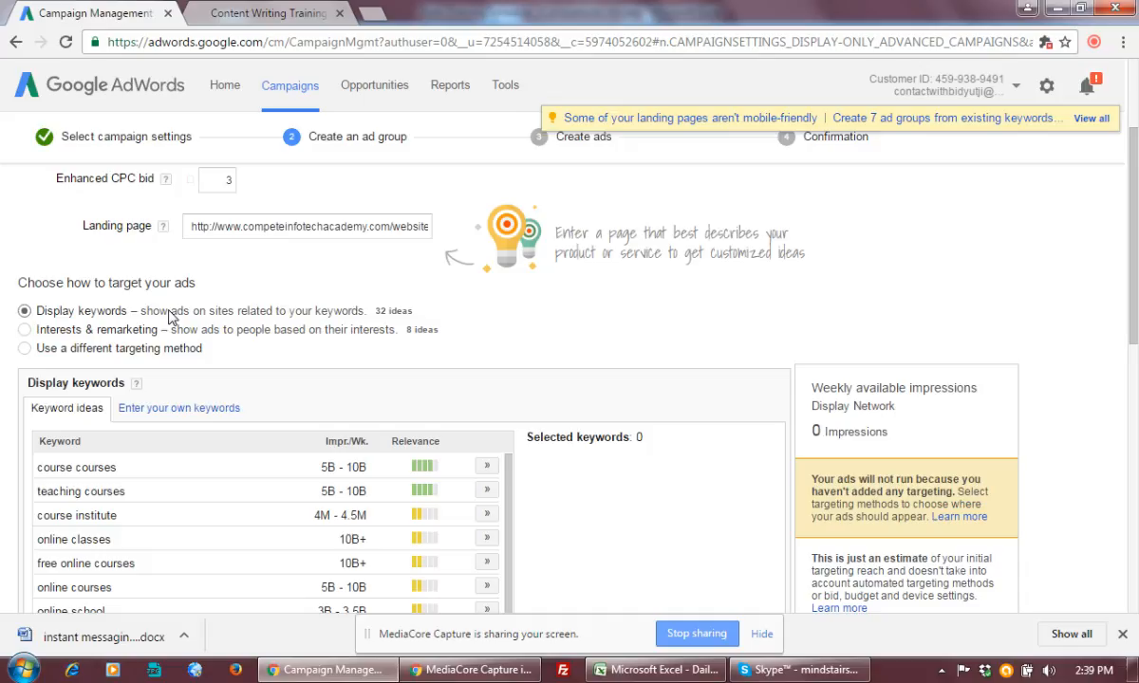
pyautogui.scroll(-2, 403, 327)
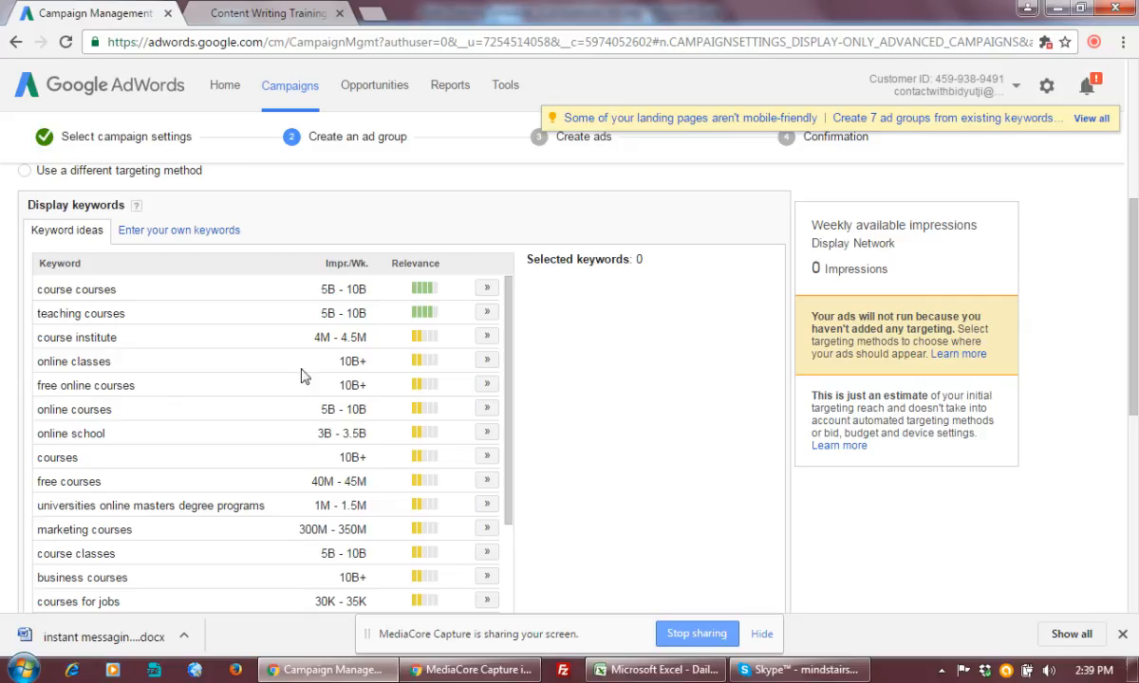
pyautogui.click(487, 288)
pyautogui.click(486, 313)
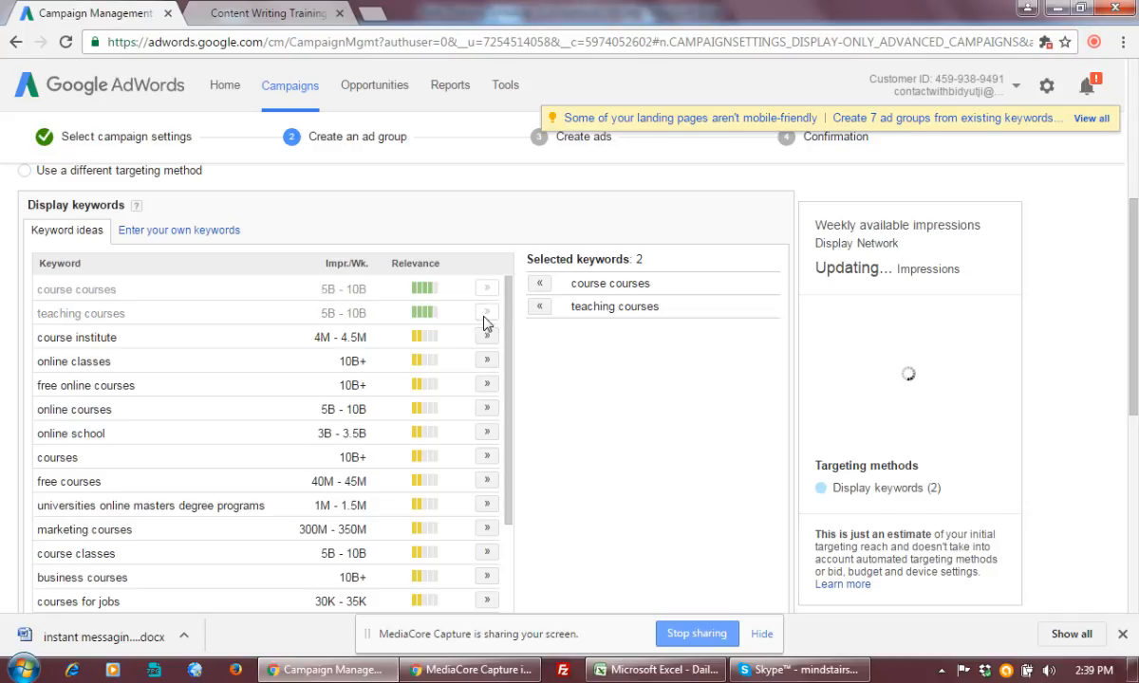
pyautogui.click(487, 338)
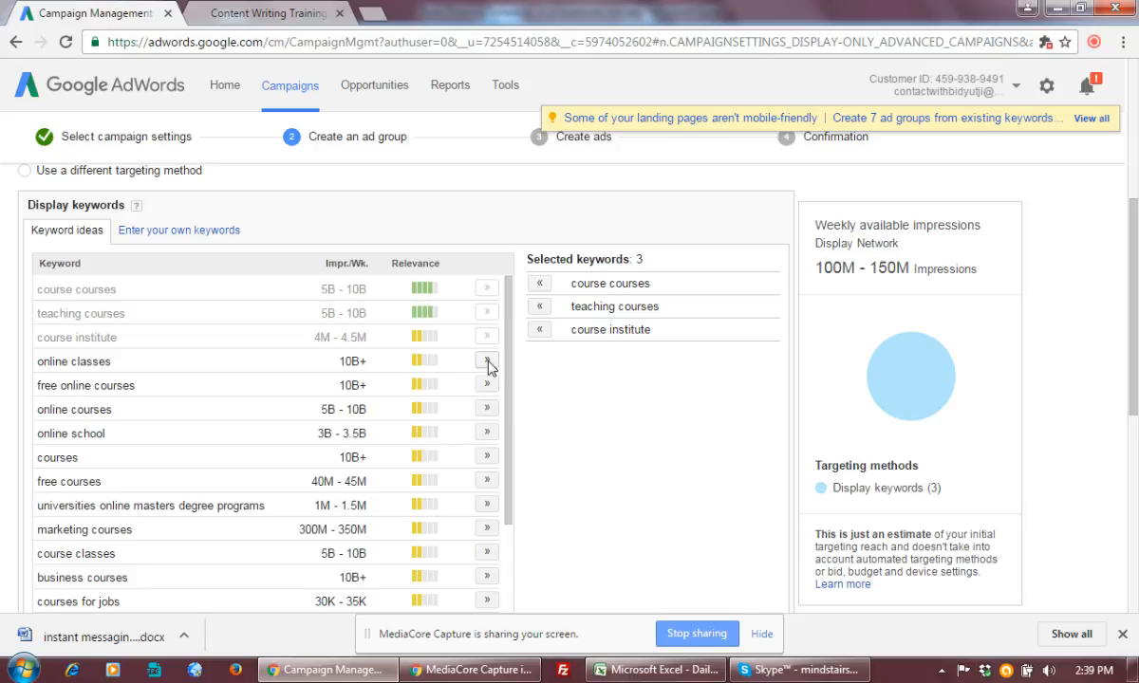
pyautogui.click(487, 364)
pyautogui.click(488, 409)
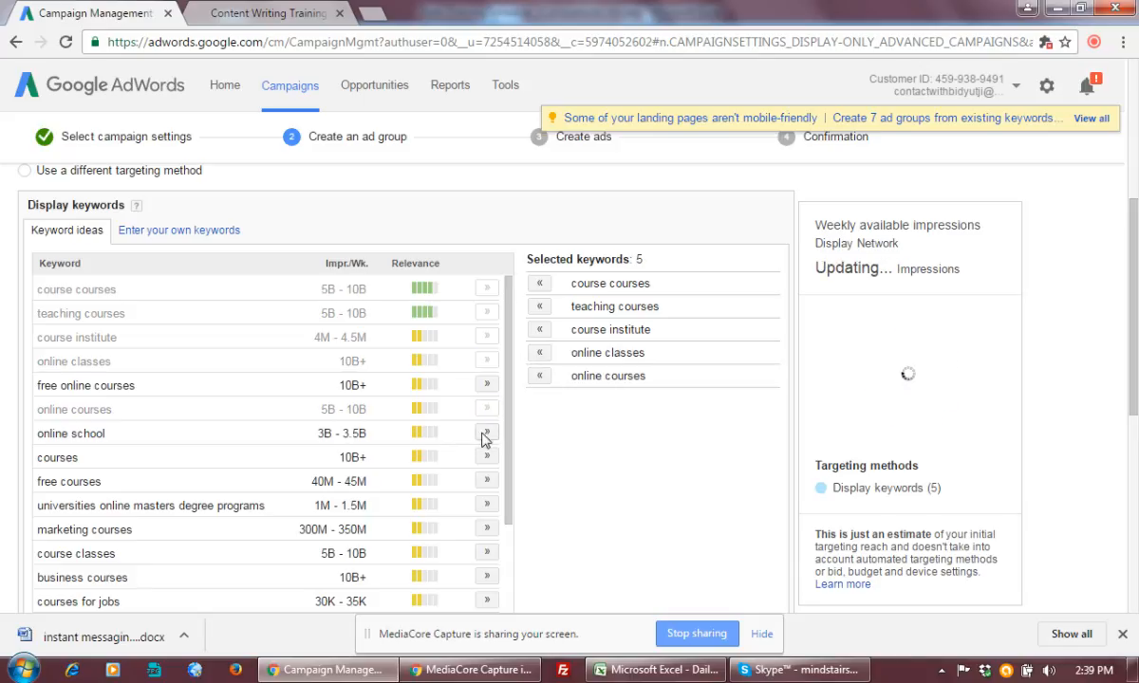
pyautogui.click(487, 458)
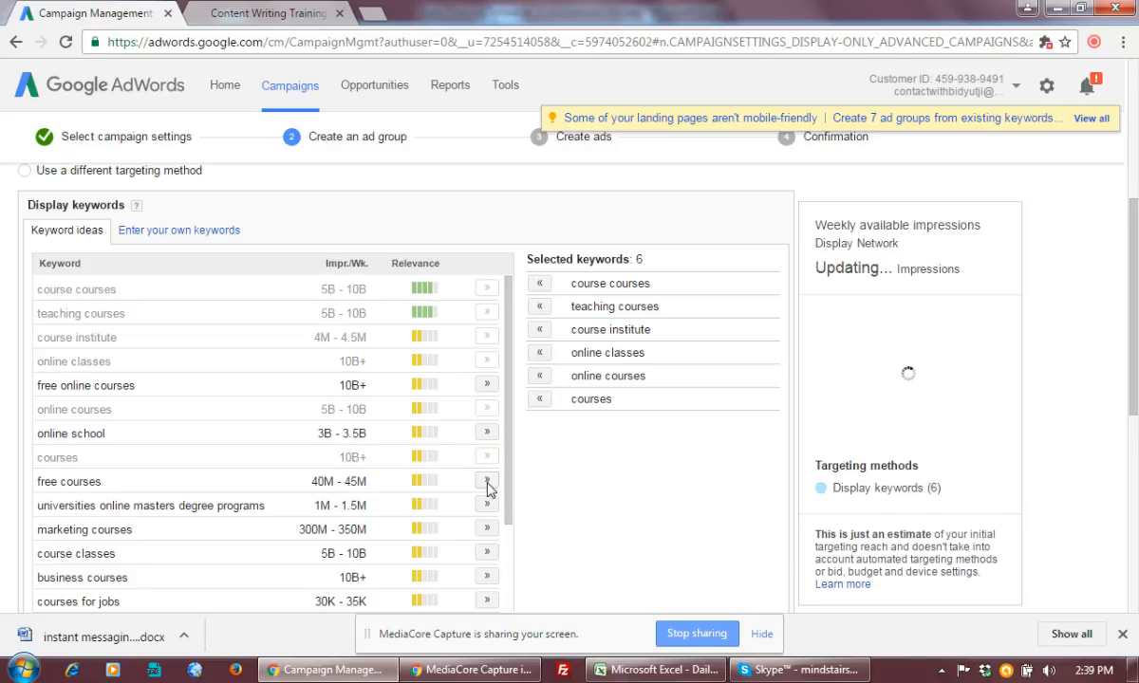
# Step: Add the keyword ideas business courses, course classes, all courses, courses at, video courses and program courses to the selected keywords
pyautogui.scroll(-3, 492, 475)
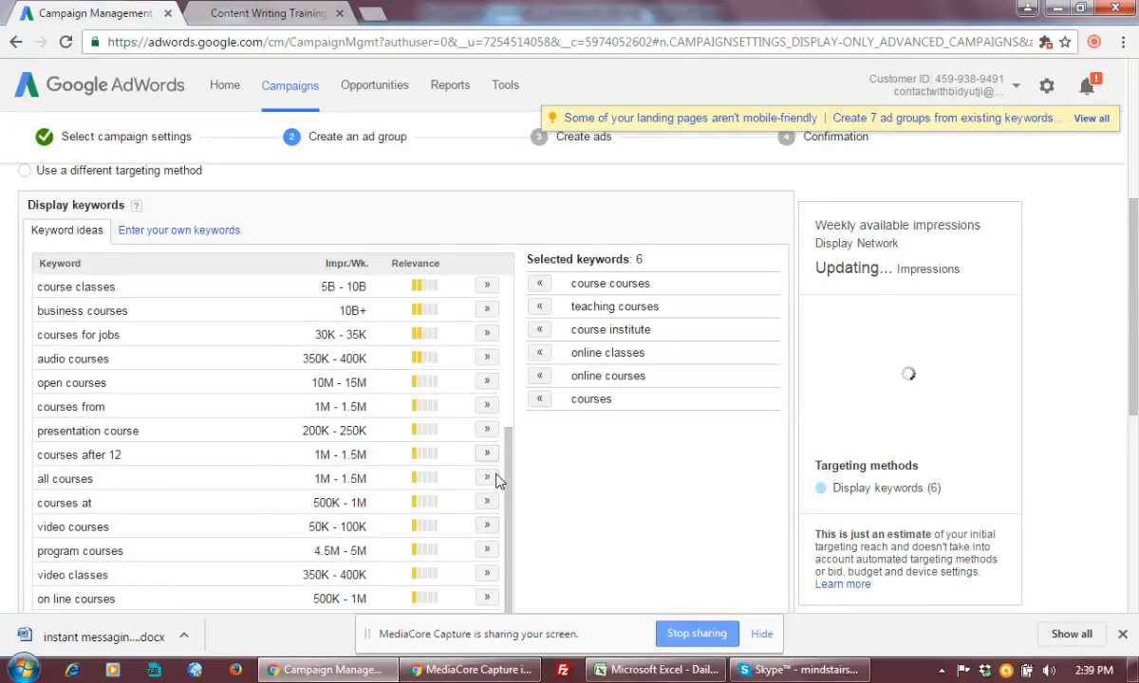
pyautogui.click(489, 312)
pyautogui.click(488, 286)
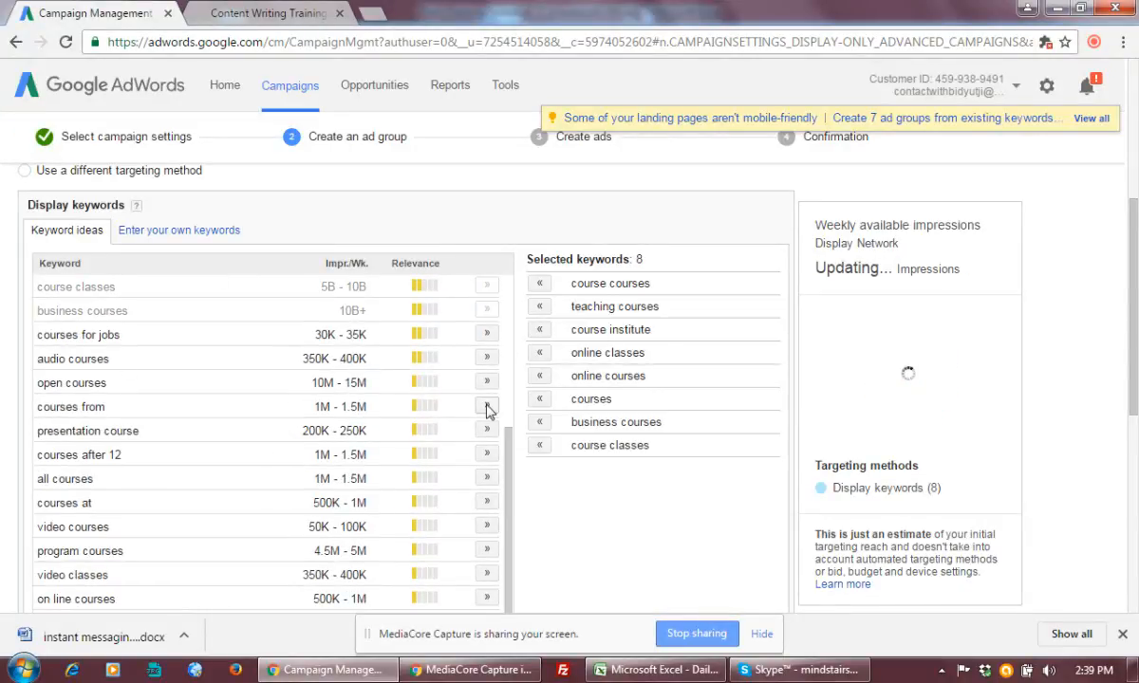
pyautogui.click(486, 478)
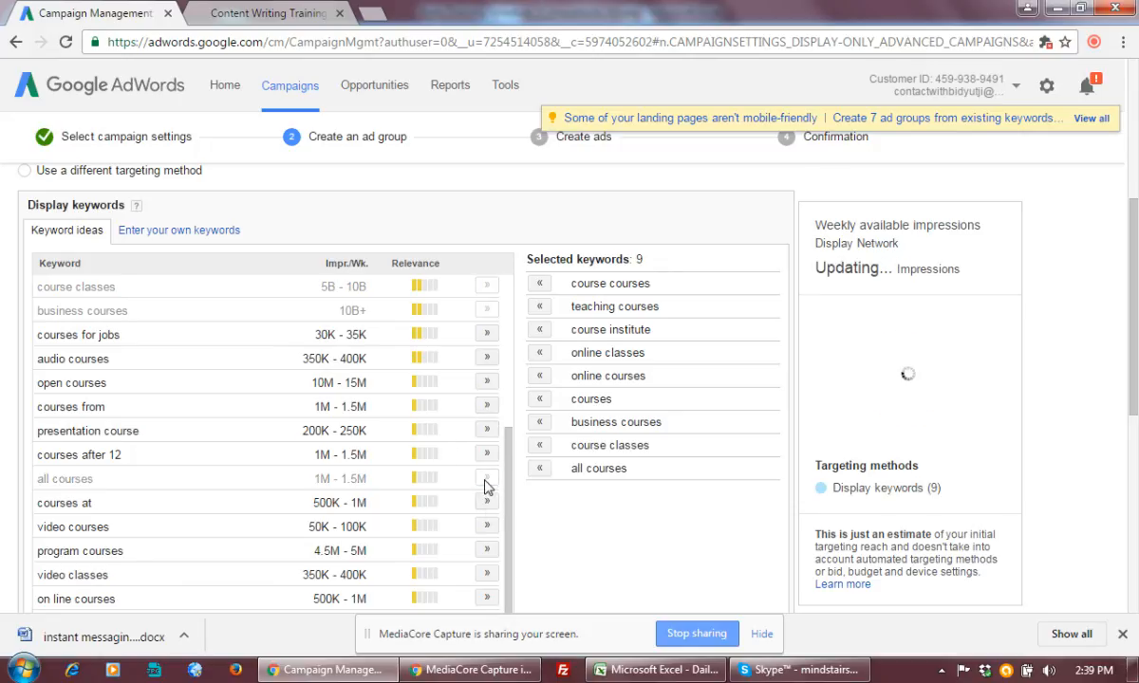
pyautogui.click(489, 505)
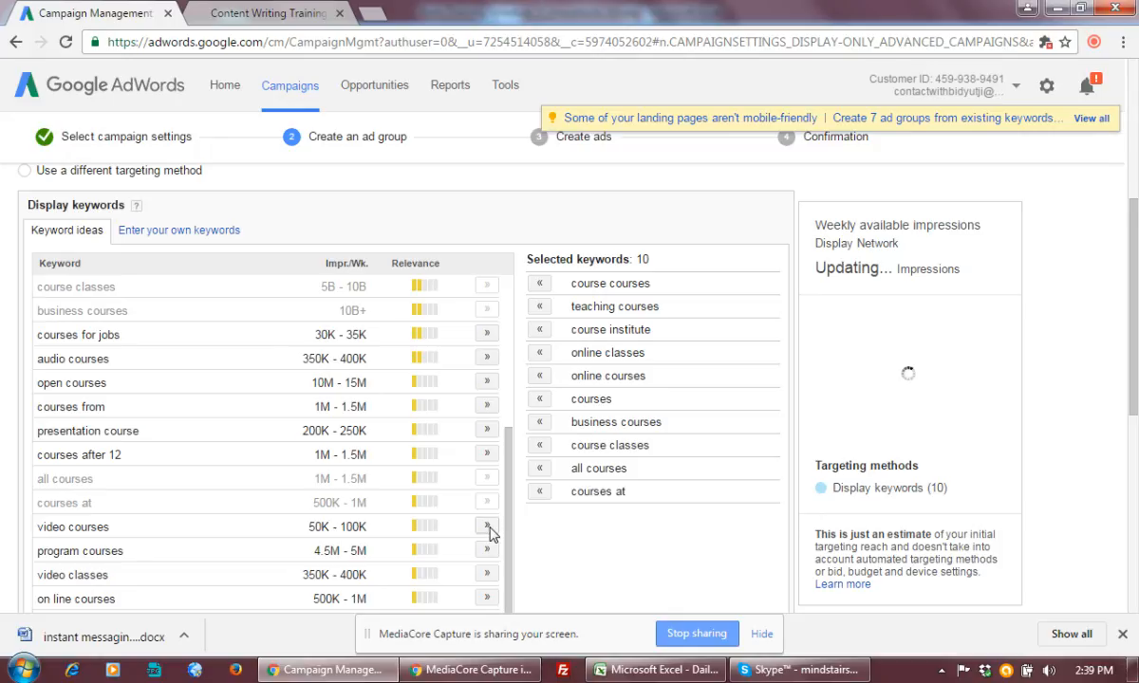
pyautogui.click(490, 534)
pyautogui.click(490, 552)
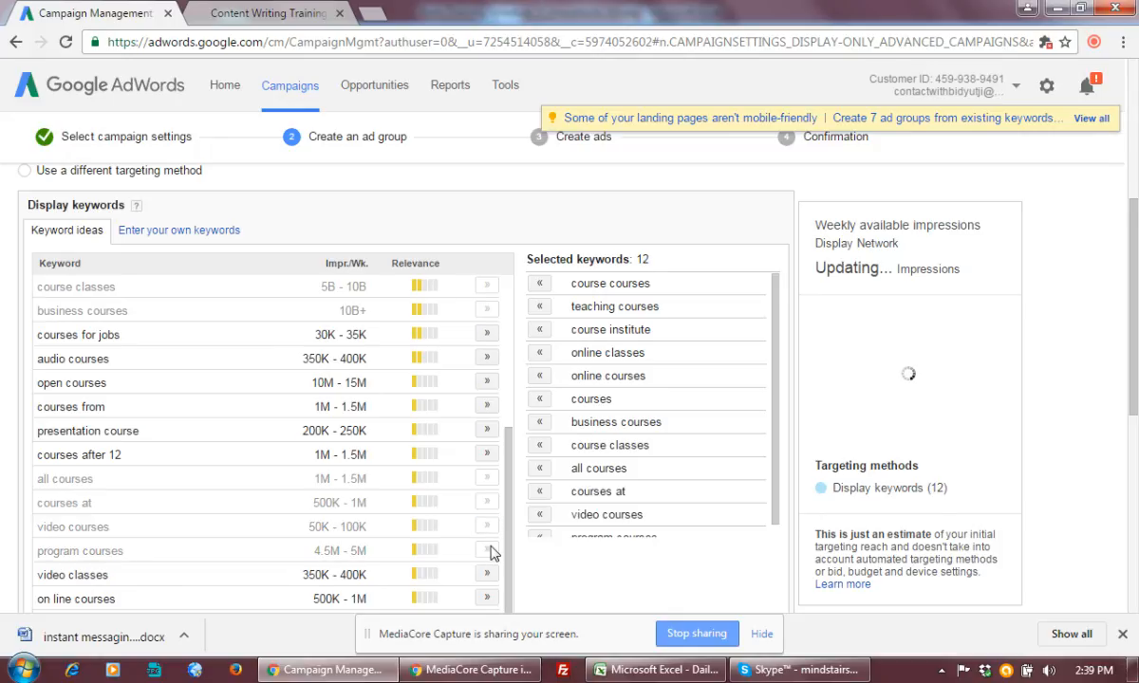
# Step: Add the suggested keywords professional courses, colleges that offer online masters degree programs, online training, program classes, digital marketing institutes, internet marketing online course and part times courses
pyautogui.scroll(-1, 491, 551)
pyautogui.scroll(-2, 490, 552)
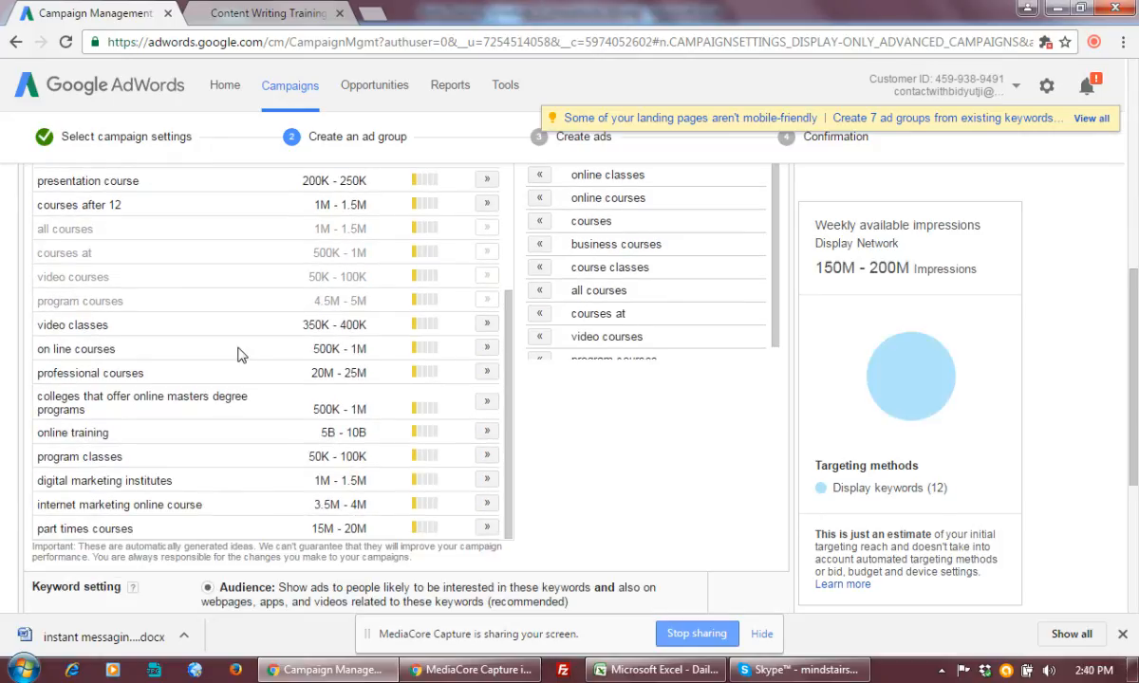
pyautogui.click(487, 373)
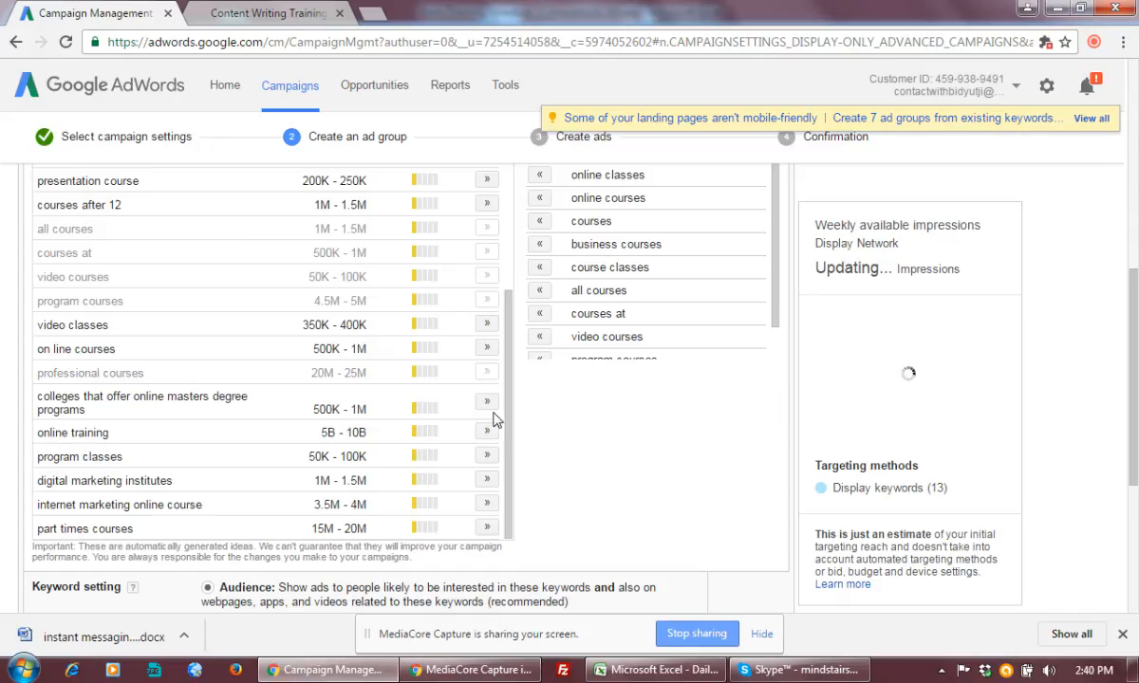
pyautogui.click(487, 403)
pyautogui.click(487, 433)
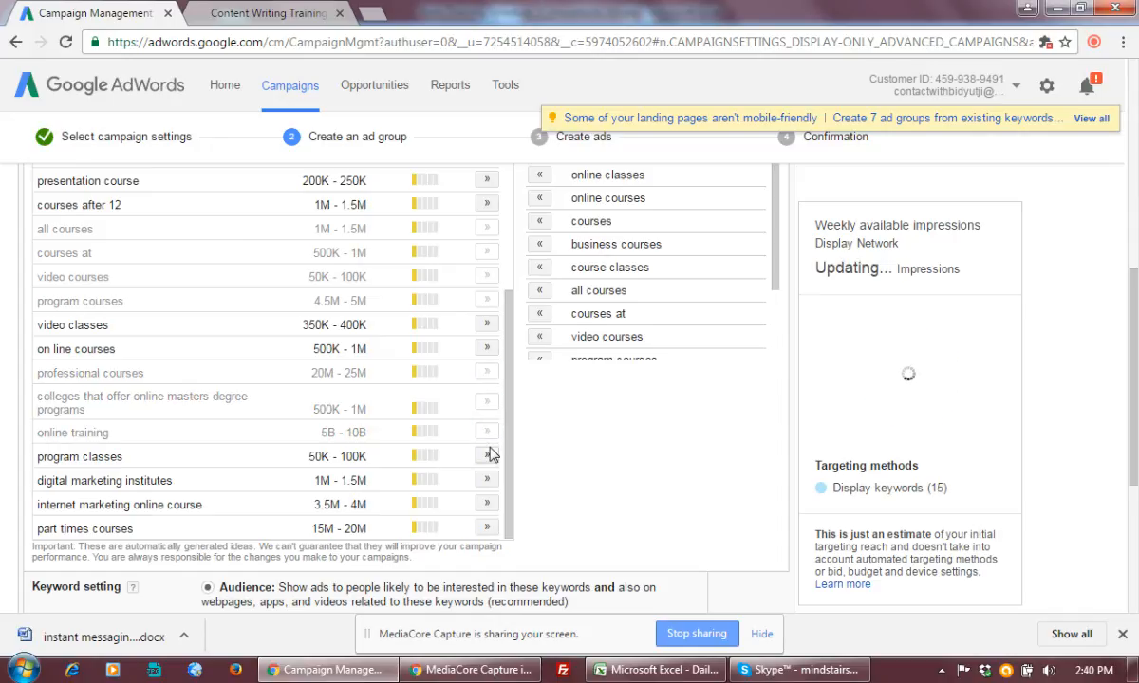
pyautogui.click(487, 457)
pyautogui.click(487, 480)
pyautogui.click(487, 504)
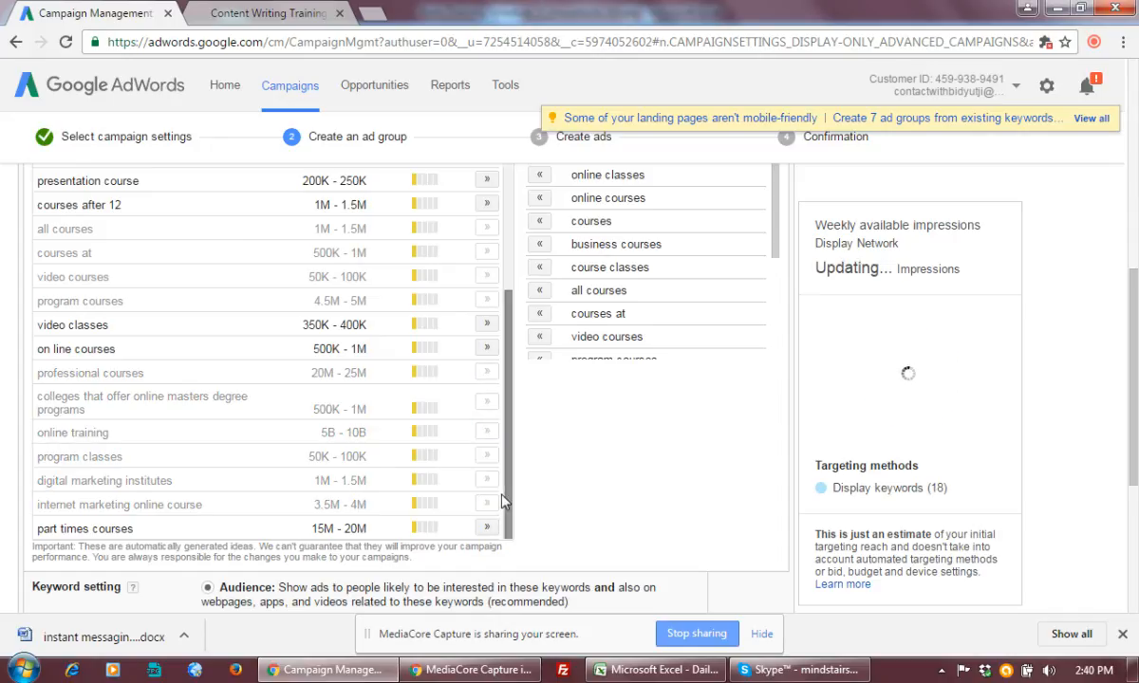
pyautogui.scroll(-2, 479, 498)
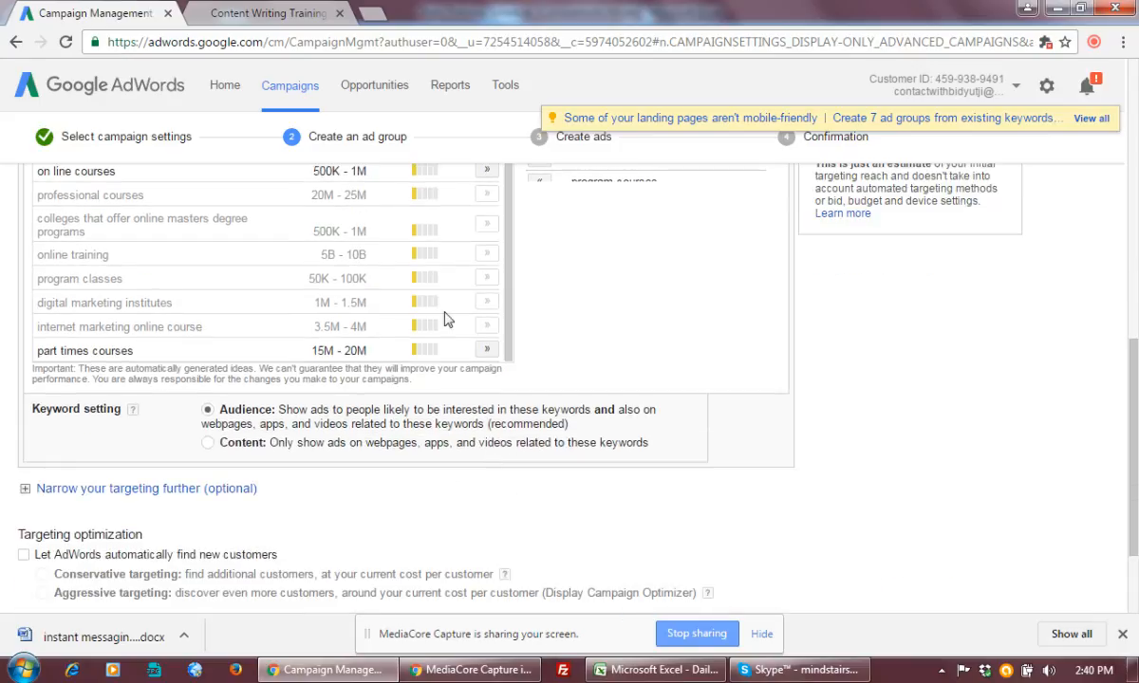
pyautogui.click(487, 350)
# Step: Enter the custom display keywords "content writing", "writing" and "content writing course" on separate lines
pyautogui.scroll(8, 595, 343)
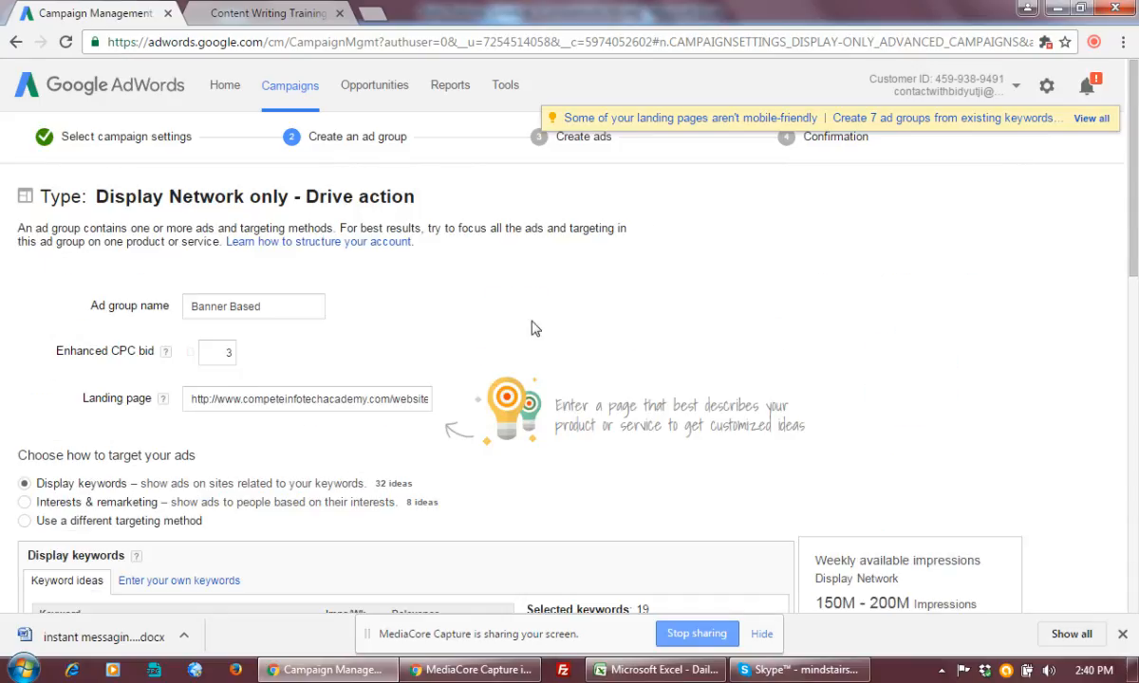
pyautogui.scroll(-3, 533, 325)
pyautogui.click(178, 313)
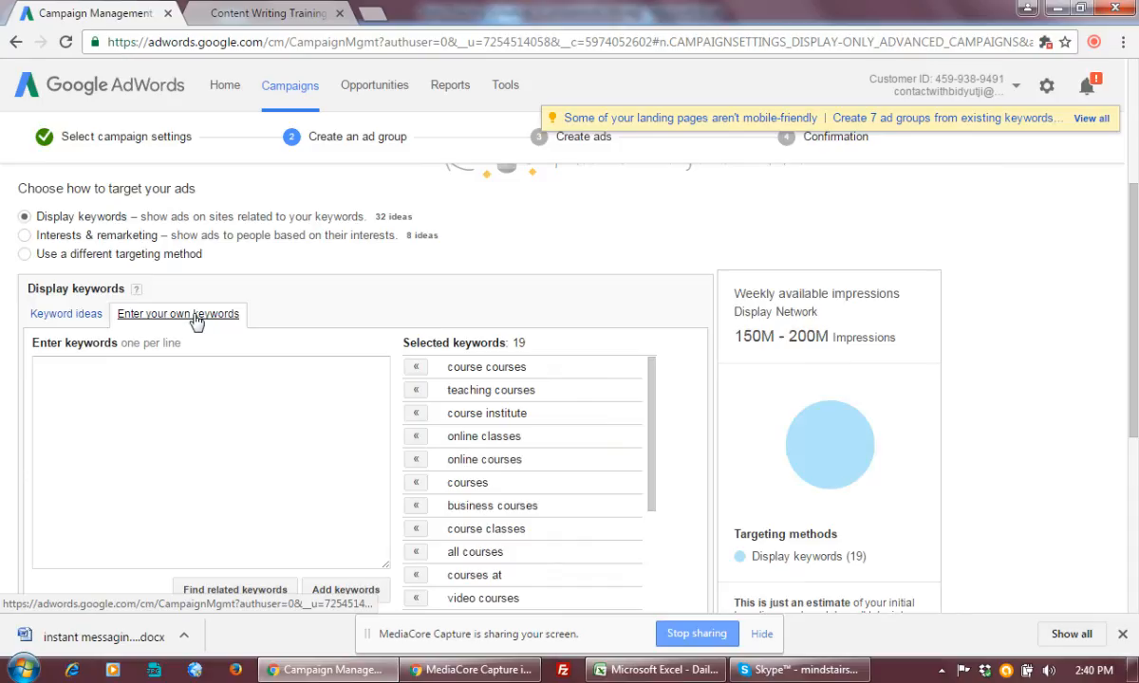
pyautogui.click(147, 385)
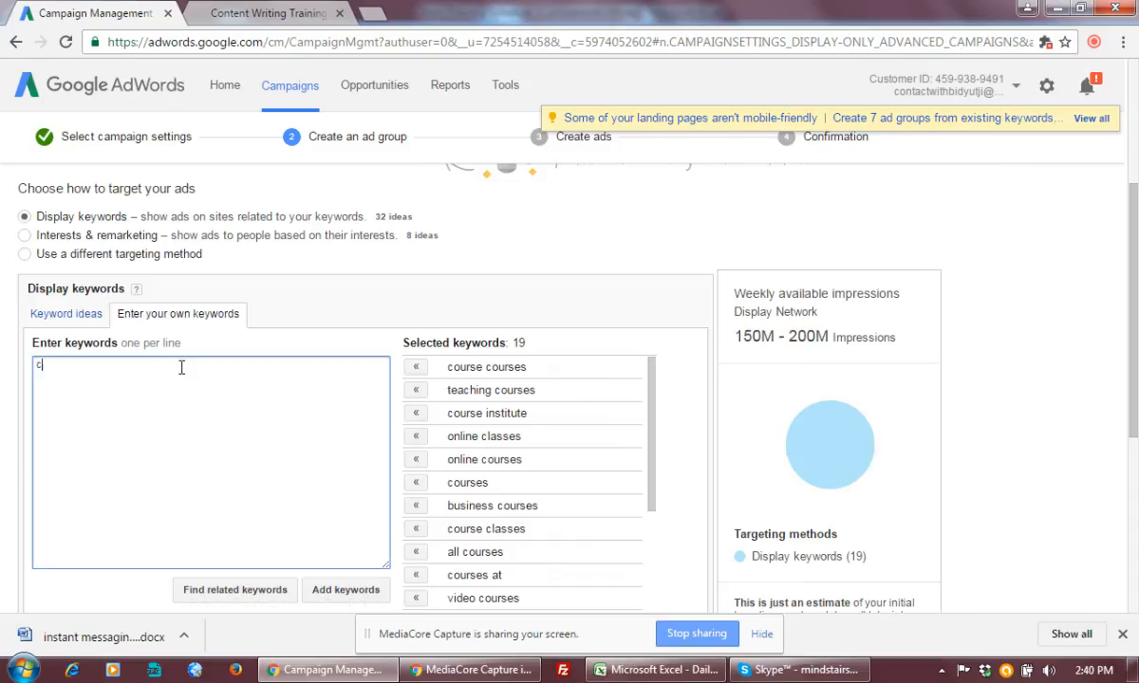
pyautogui.write('content wr')
pyautogui.write('iting ')
pyautogui.write('writing')
pyautogui.press('Return')
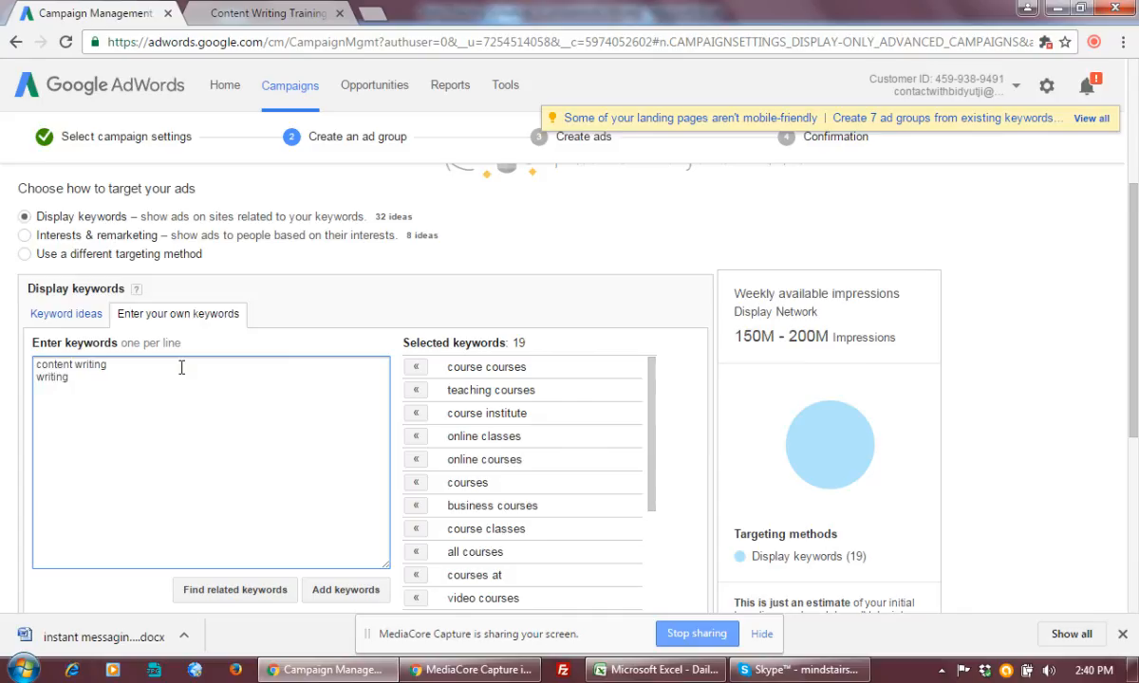
pyautogui.write('content writing course')
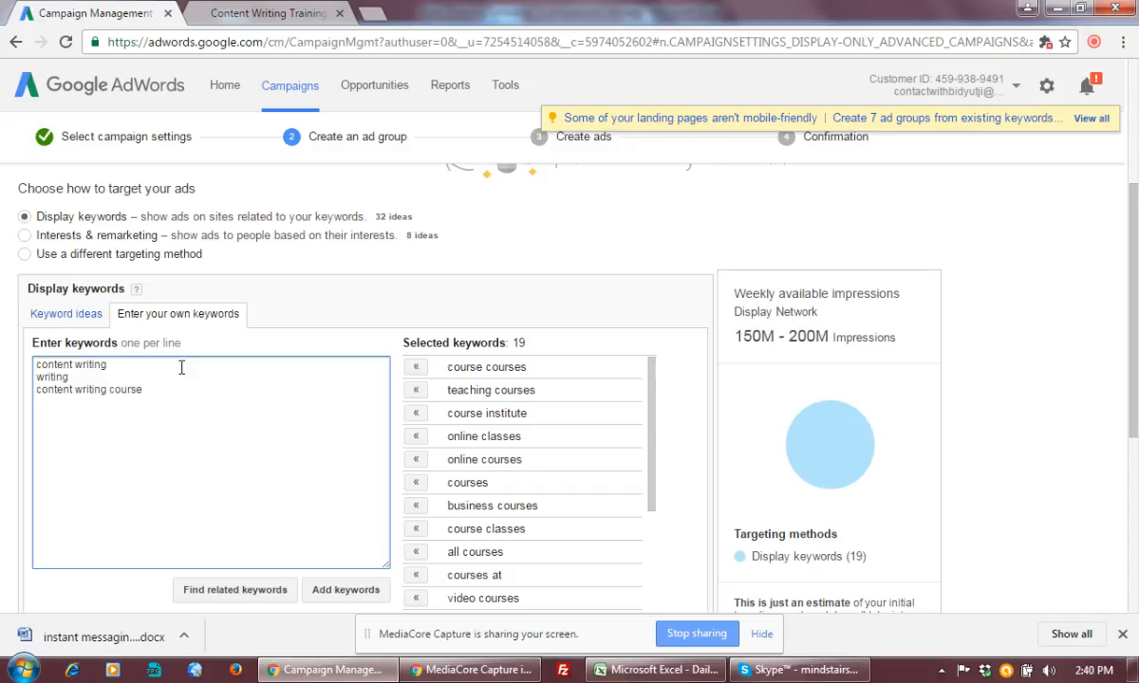
# Step: Enter "content writing institute", "content writing training institute" and "kolkata" as further custom keywords and add the whole list to the selected keywords
pyautogui.moveTo(125, 364); pyautogui.dragTo(4, 366)
pyautogui.hotkey('ctrl', 'c')
pyautogui.click(74, 404)
pyautogui.hotkey('ctrl', 'v')
pyautogui.write('institute')
pyautogui.press('Return')
pyautogui.hotkey('ctrl', 'v')
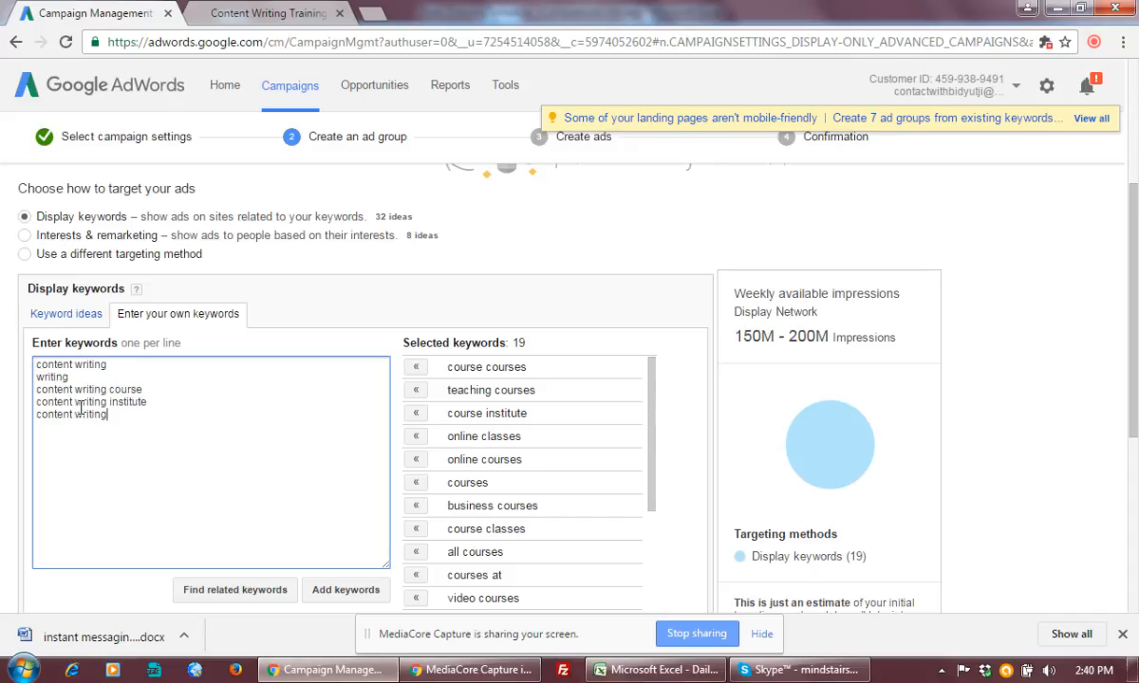
pyautogui.write('training institute')
pyautogui.press('Return')
pyautogui.write('kolkata')
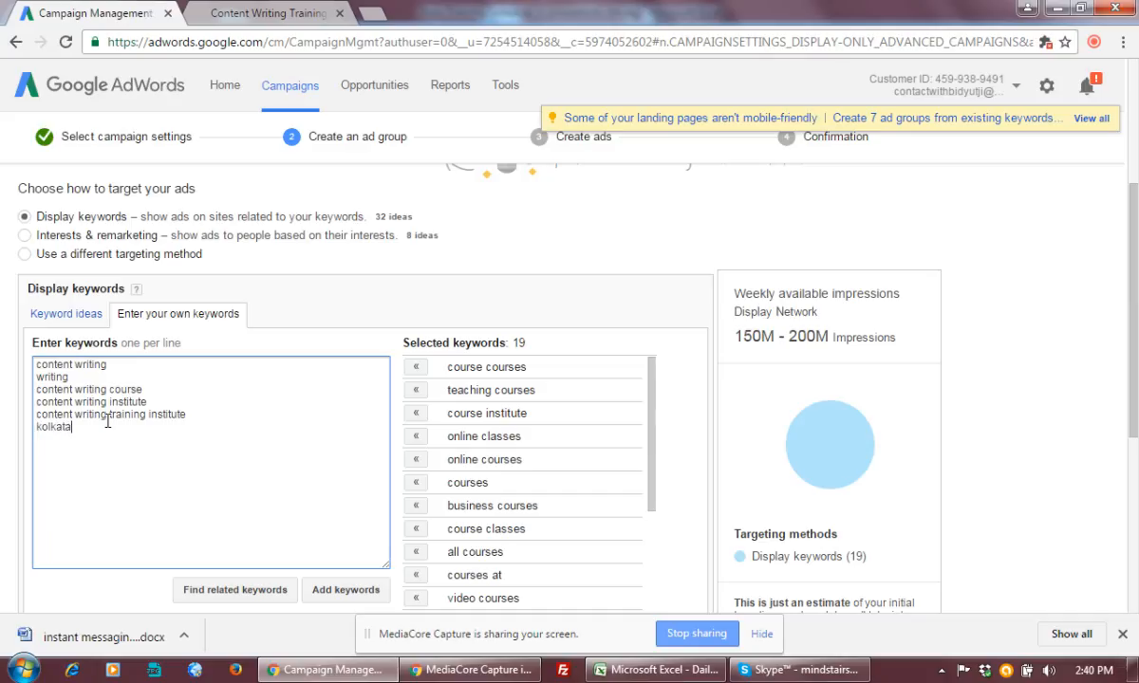
pyautogui.scroll(-2, 251, 442)
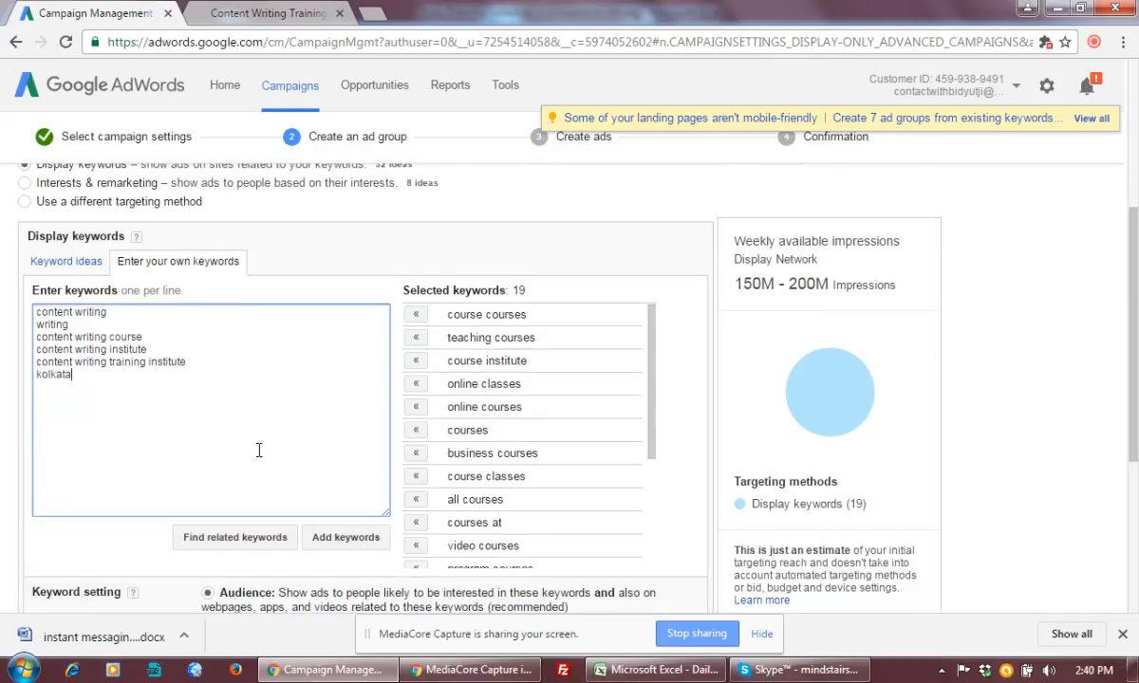
pyautogui.click(320, 414)
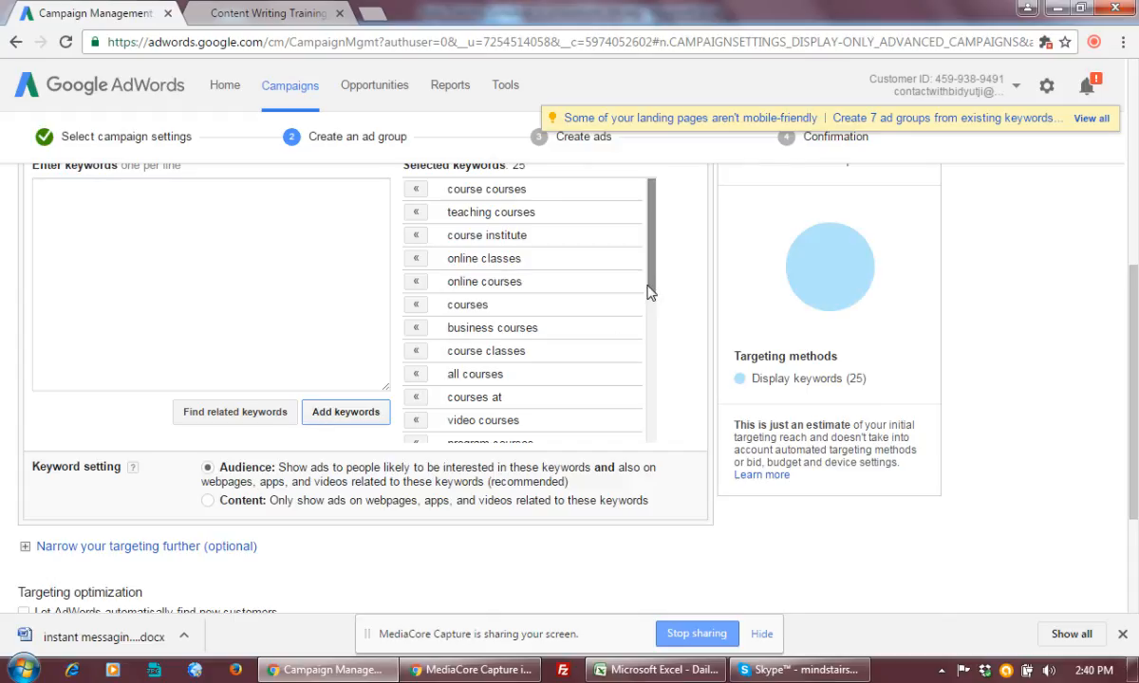
# Step: Review the selected keywords list, the keyword setting and the targeting optimization options of the ad group
pyautogui.moveTo(650, 293); pyautogui.dragTo(645, 427)
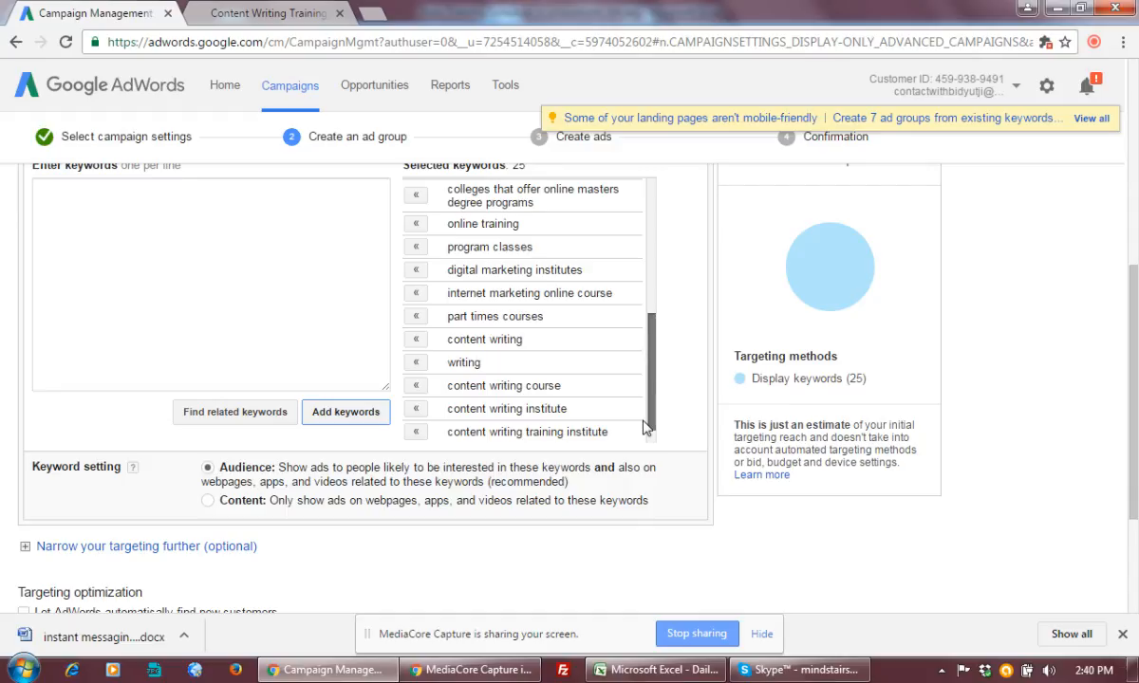
pyautogui.moveTo(651, 425); pyautogui.dragTo(651, 370)
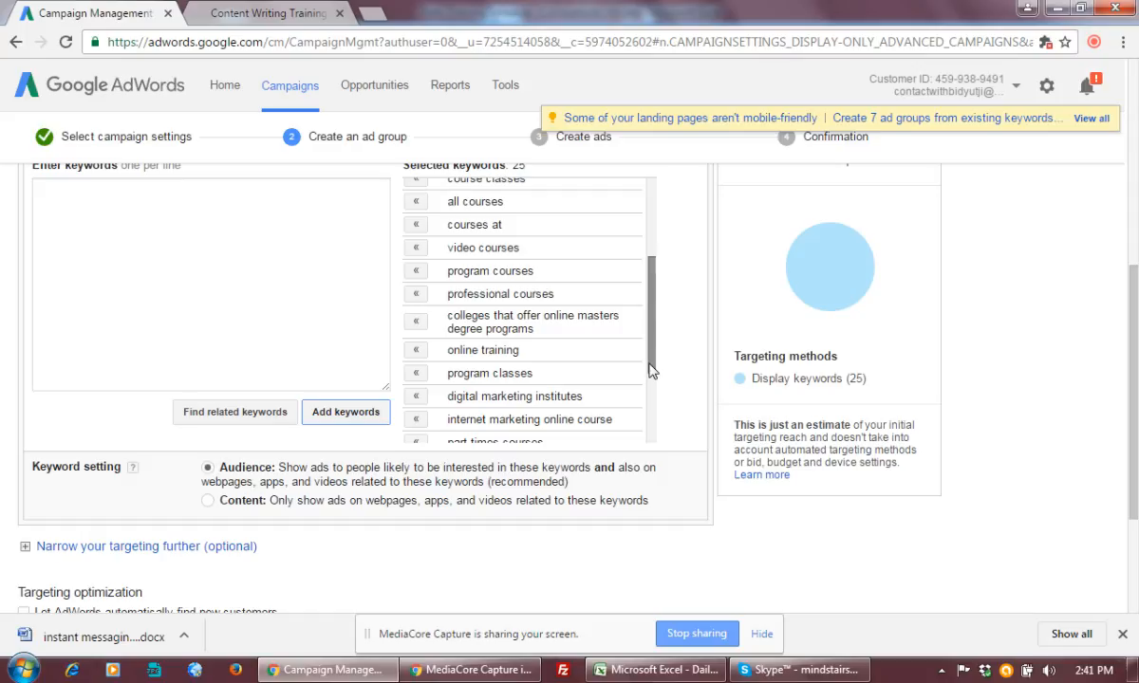
pyautogui.scroll(-2, 358, 501)
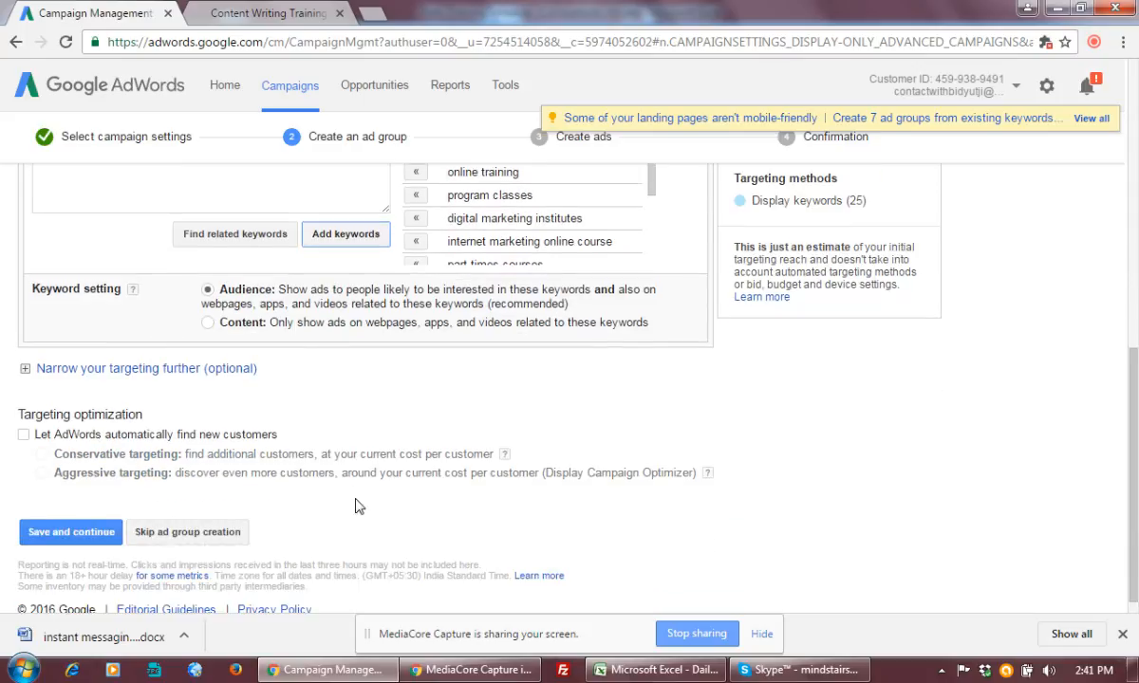
pyautogui.scroll(1, 415, 471)
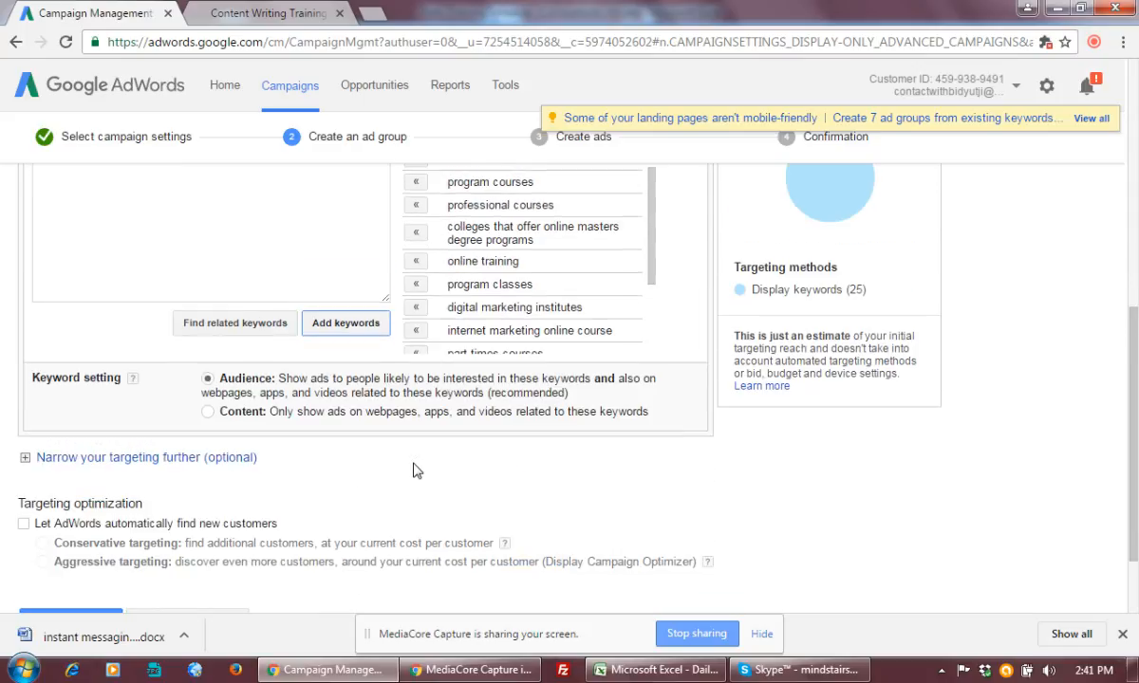
pyautogui.scroll(2, 412, 456)
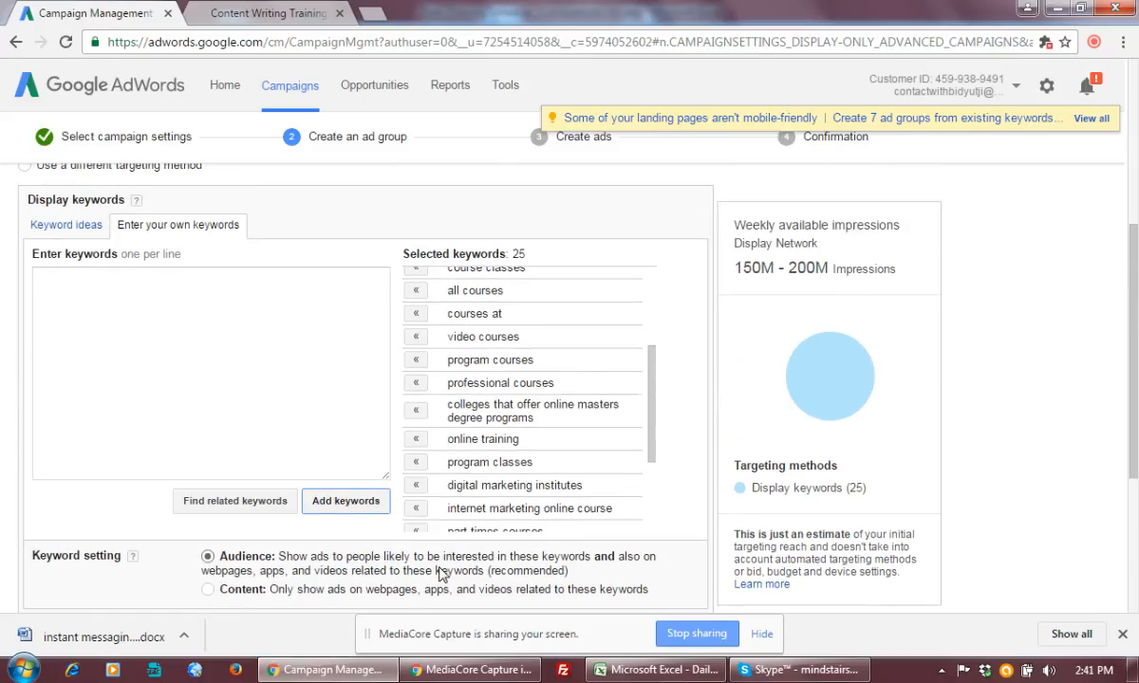
pyautogui.scroll(-1, 428, 555)
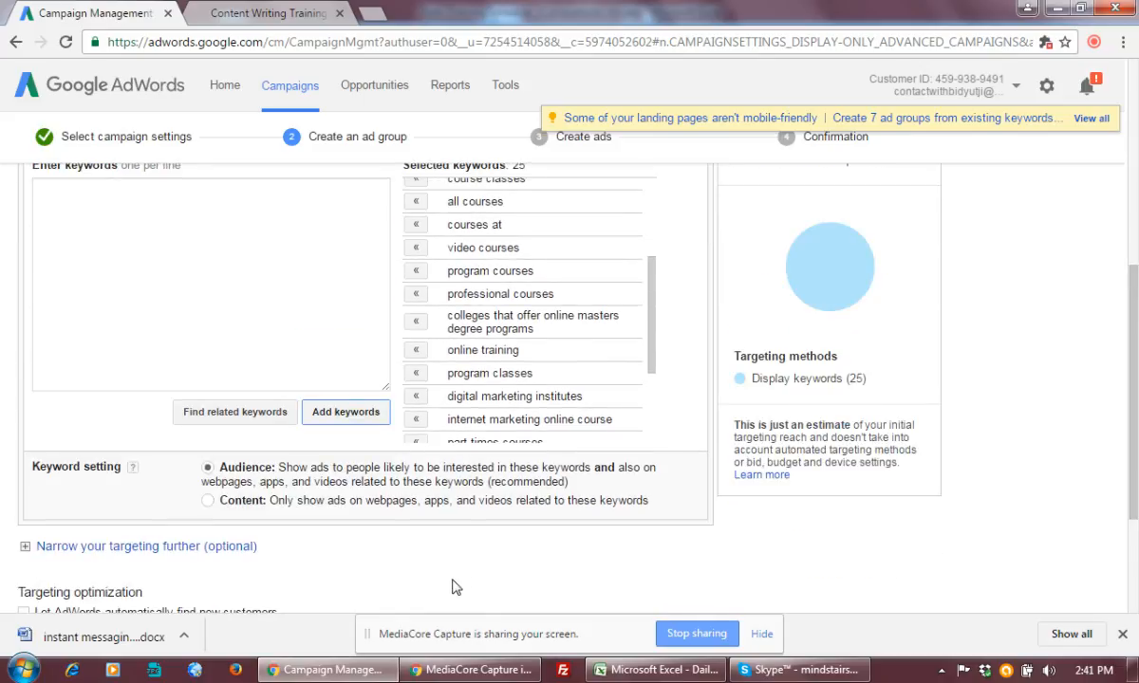
# Step: Try the Content option for the ad group's keyword setting and return it to Audience
pyautogui.scroll(-2, 452, 588)
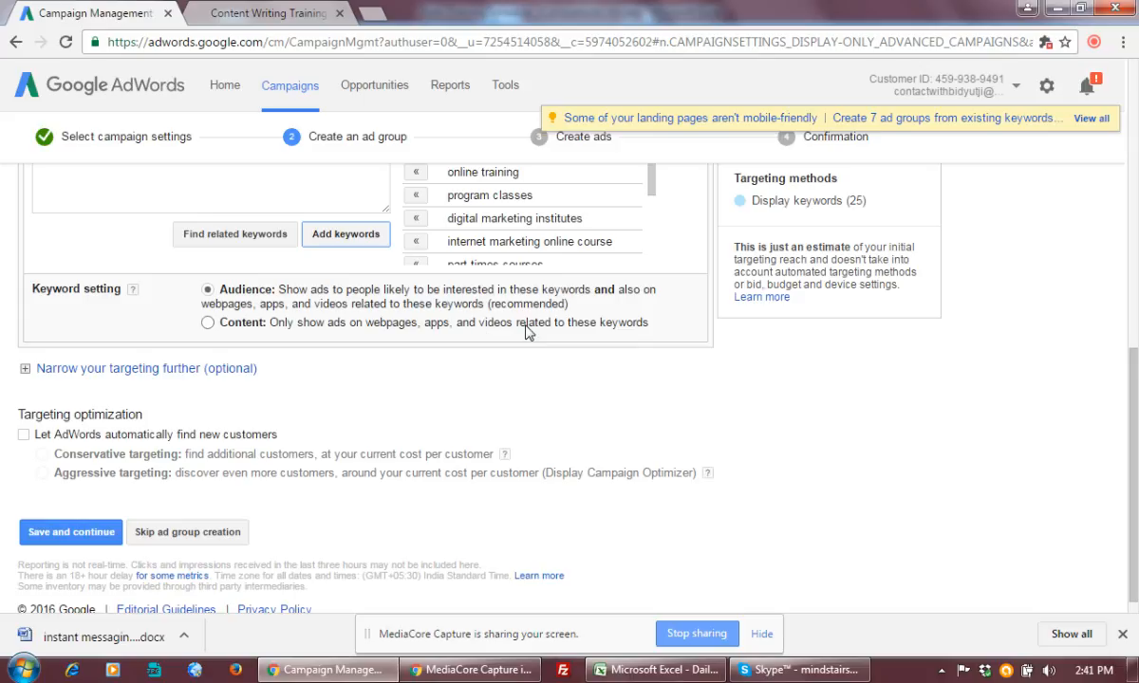
pyautogui.click(208, 324)
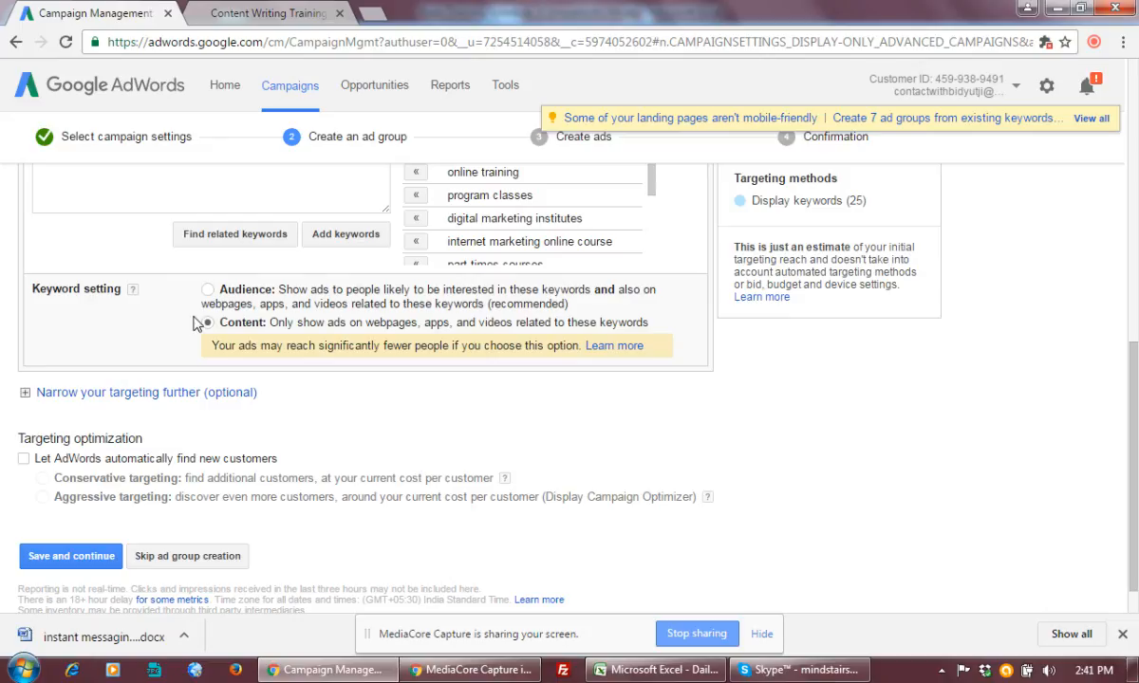
pyautogui.click(206, 289)
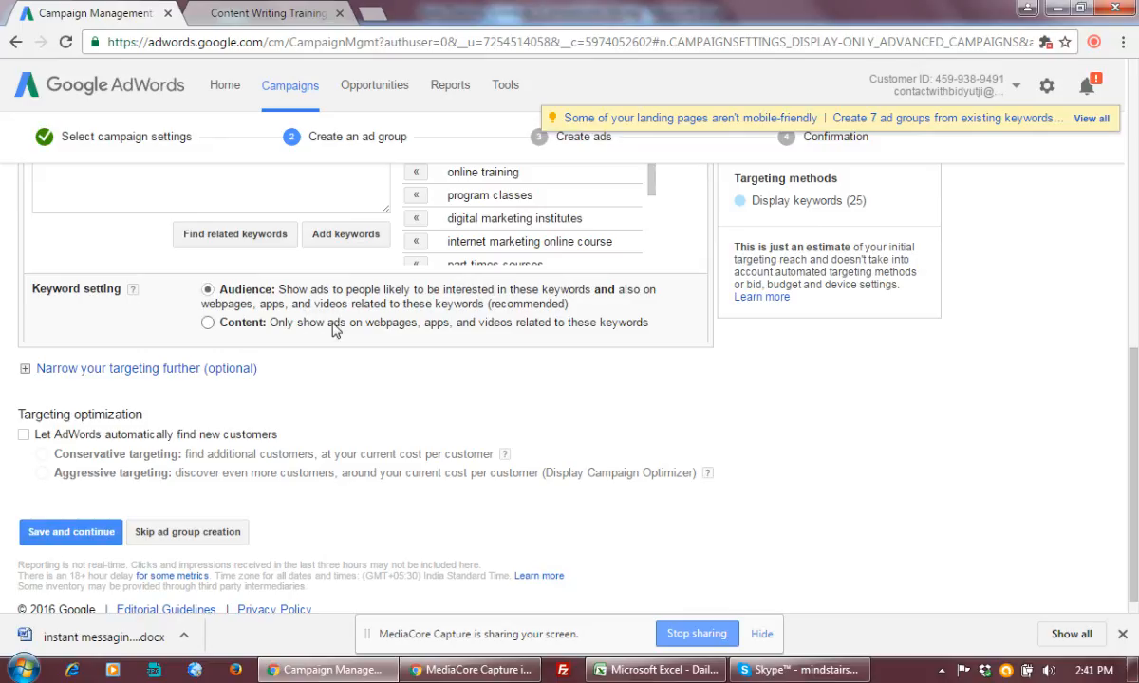
pyautogui.moveTo(547, 305); pyautogui.dragTo(197, 287)
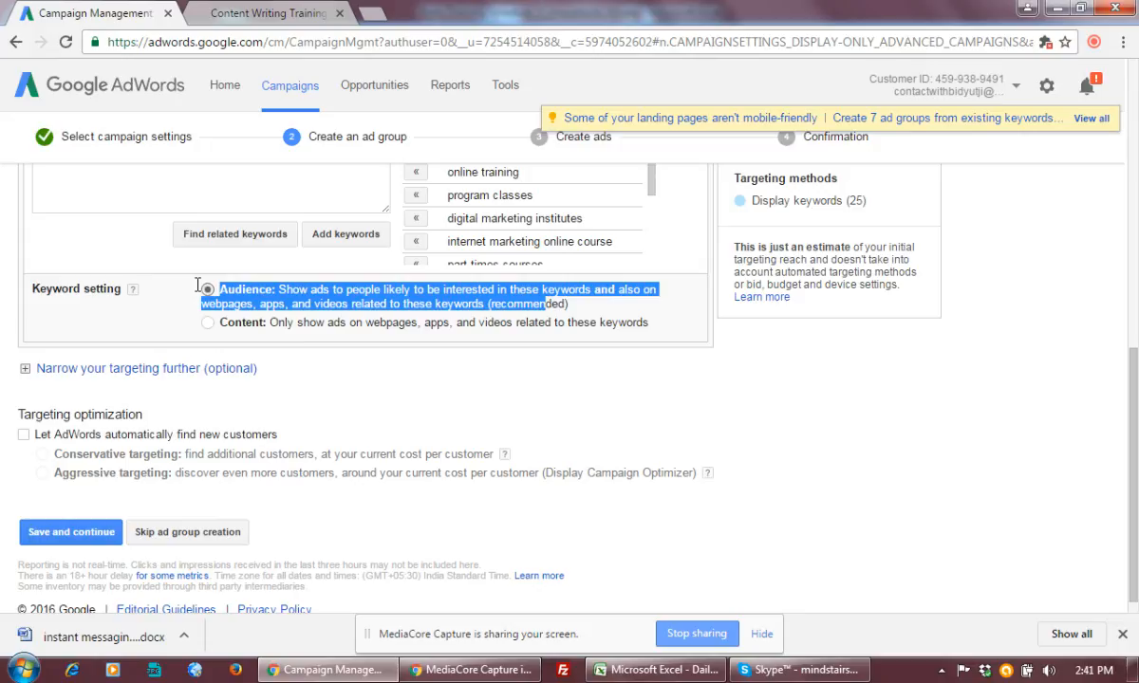
pyautogui.click(407, 351)
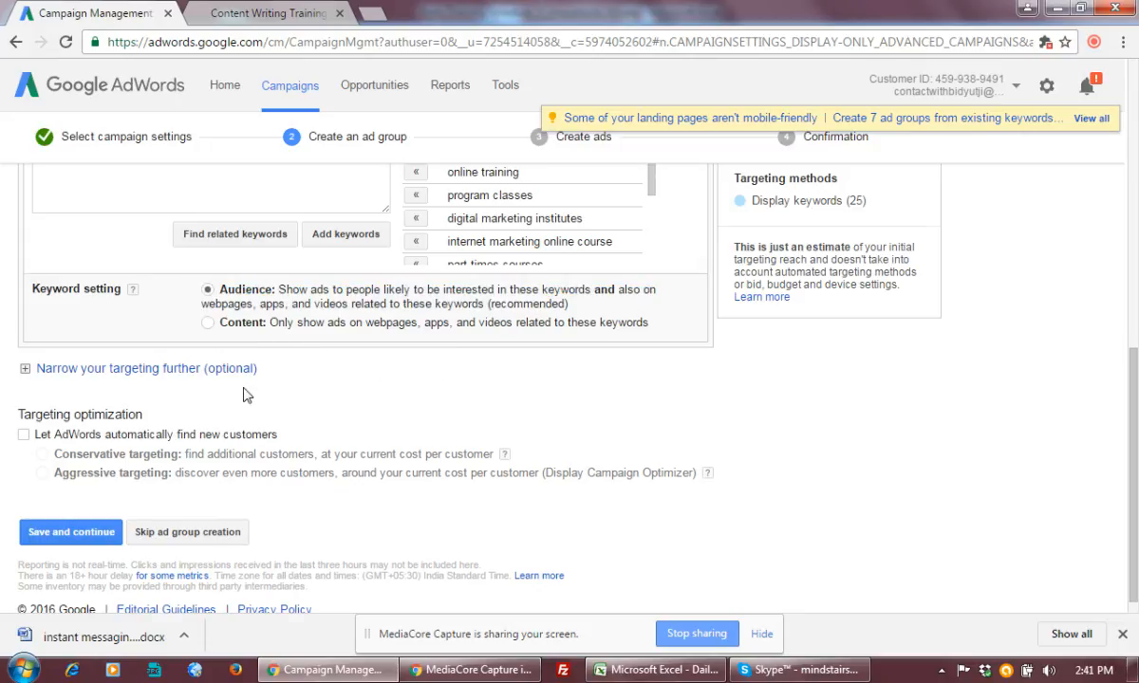
# Step: Narrow the ad group's targeting further by Topics and add the Jobs & Education topic
pyautogui.scroll(-1, 245, 395)
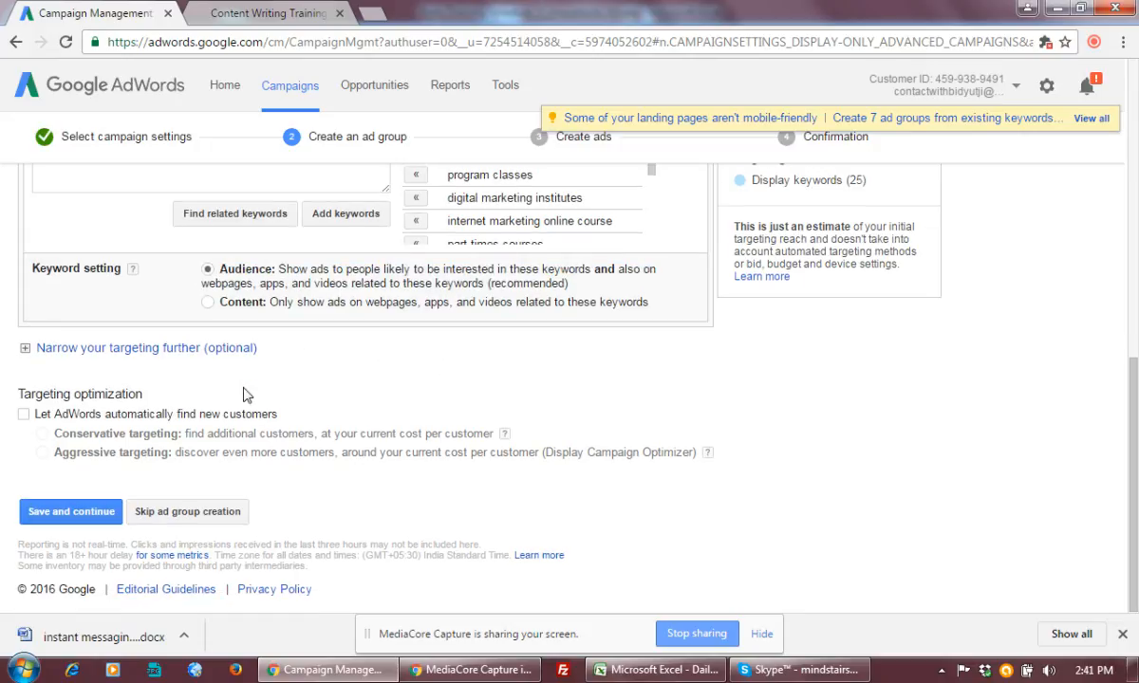
pyautogui.click(100, 348)
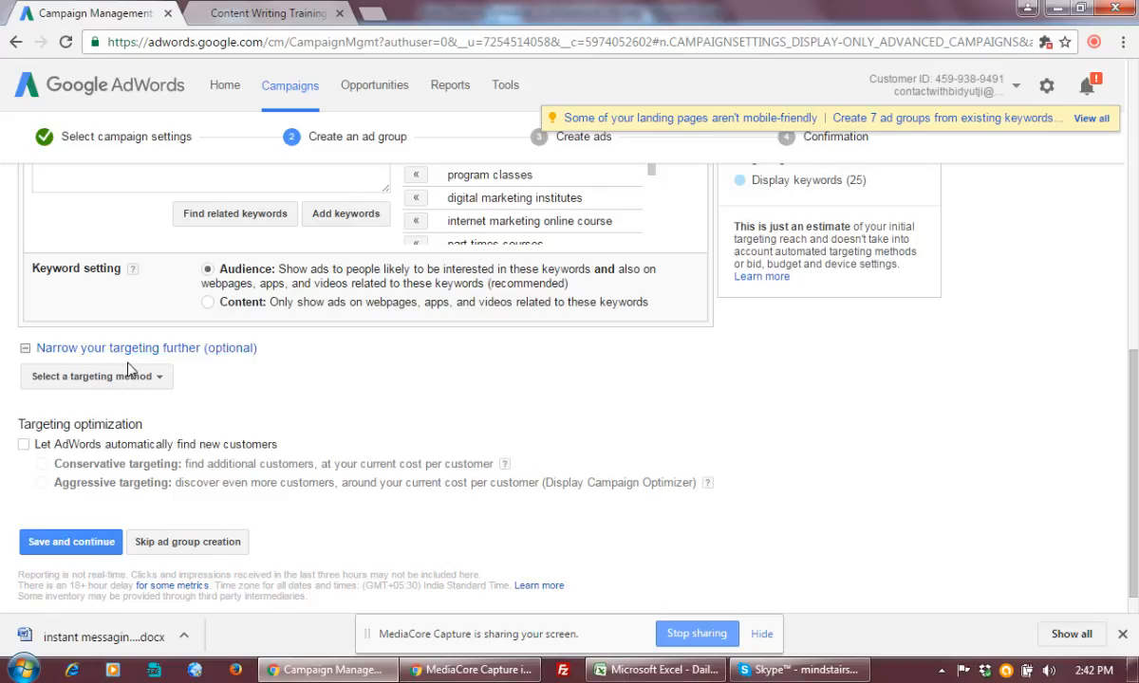
pyautogui.click(123, 382)
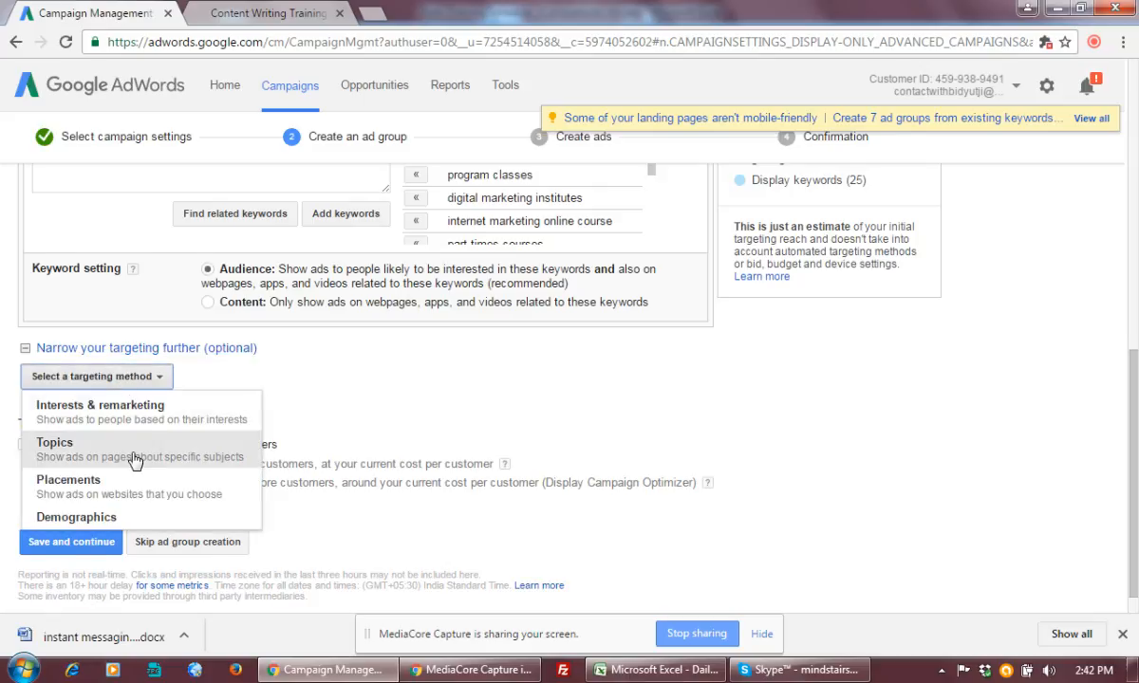
pyautogui.scroll(-1, 95, 455)
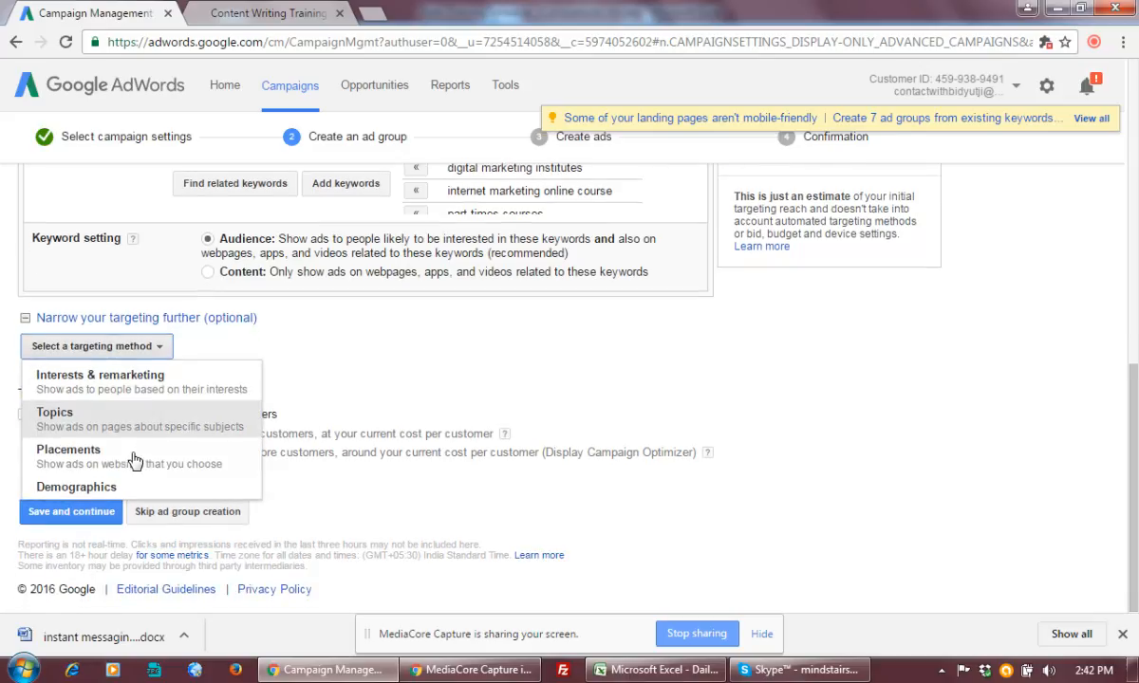
pyautogui.click(90, 429)
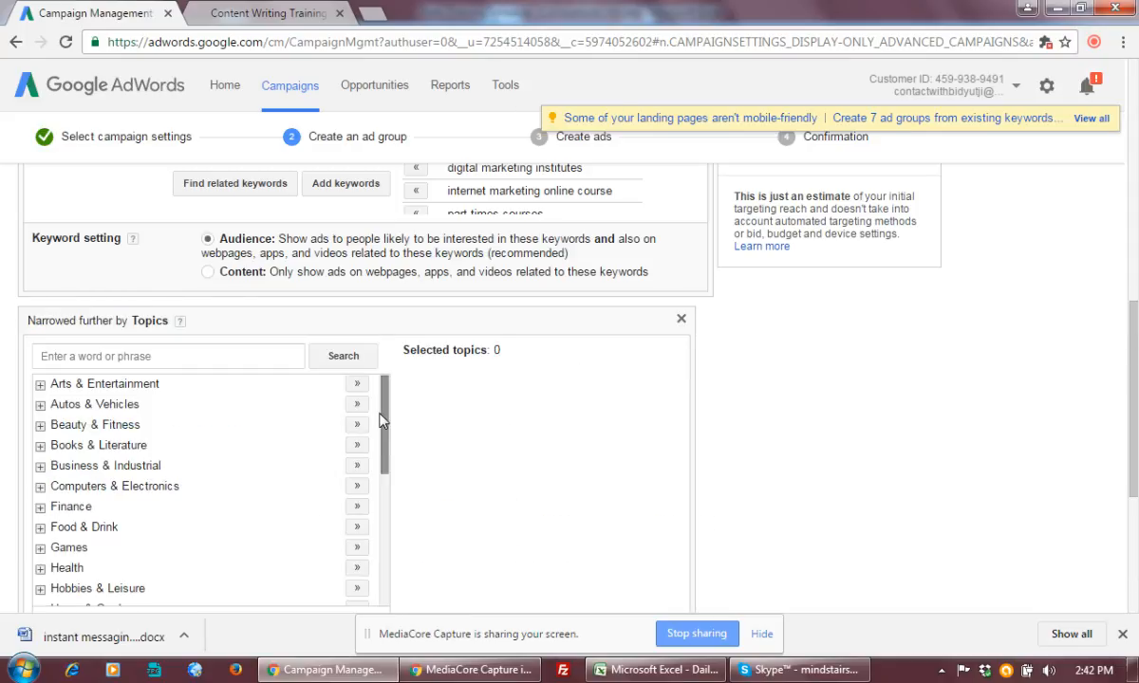
pyautogui.scroll(-2, 389, 477)
pyautogui.scroll(-2, 388, 480)
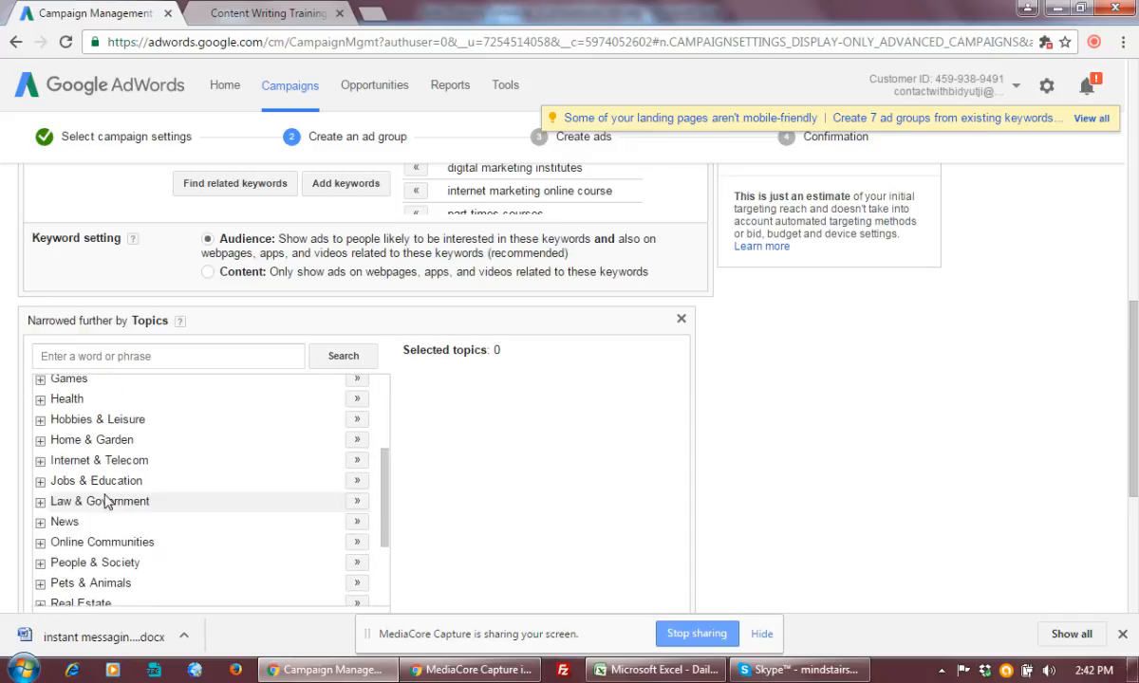
pyautogui.click(357, 481)
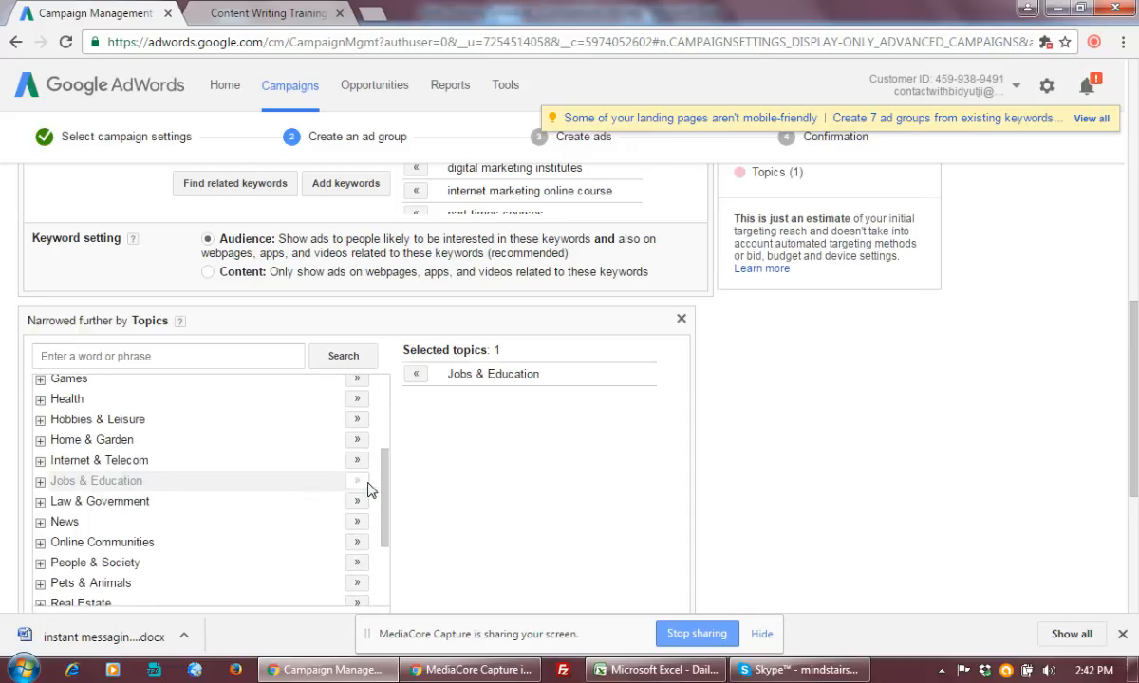
# Step: Narrow the targeting further by Interests & remarketing and choose the In-market audiences category
pyautogui.scroll(-3, 546, 496)
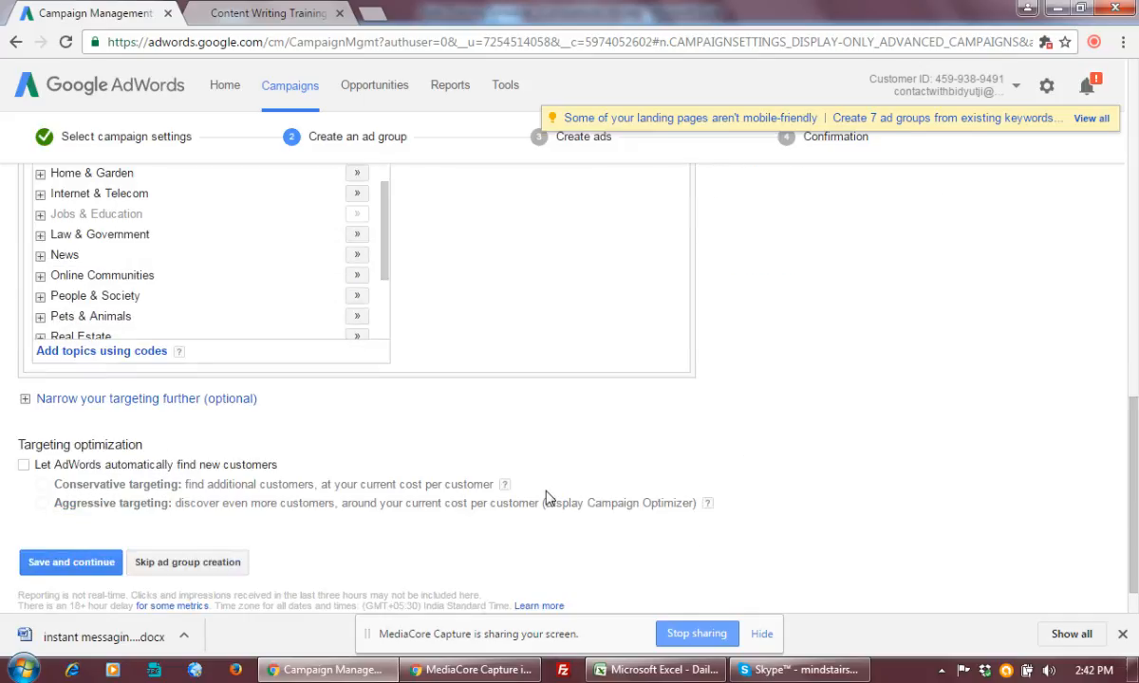
pyautogui.click(95, 399)
pyautogui.click(95, 427)
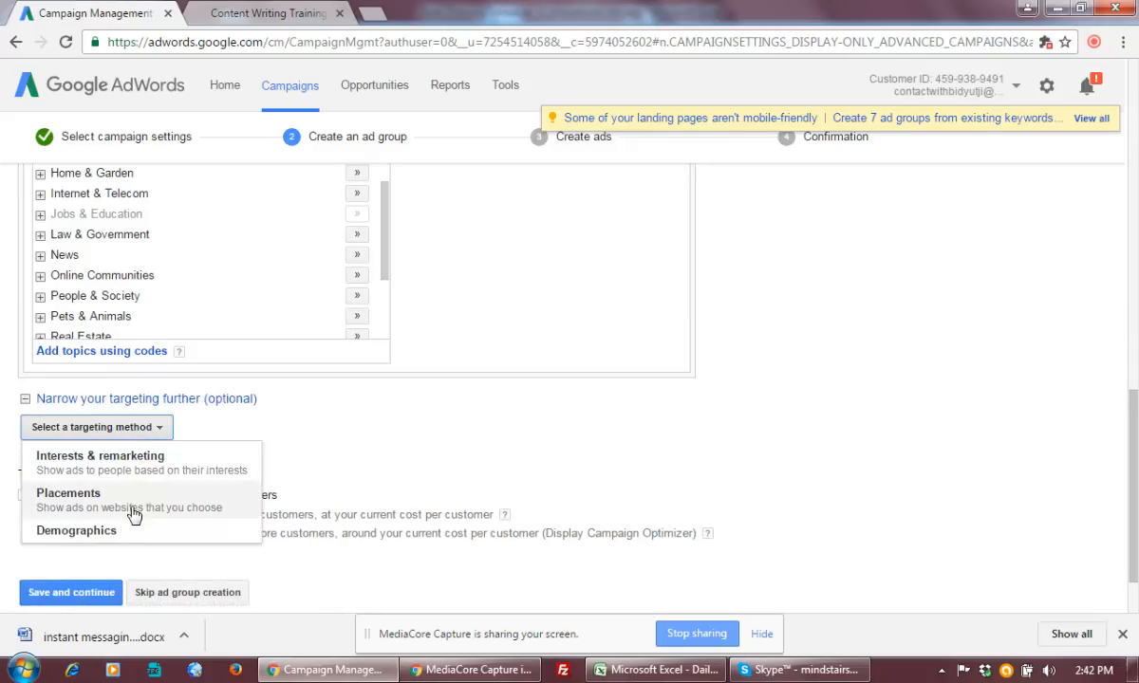
pyautogui.click(133, 467)
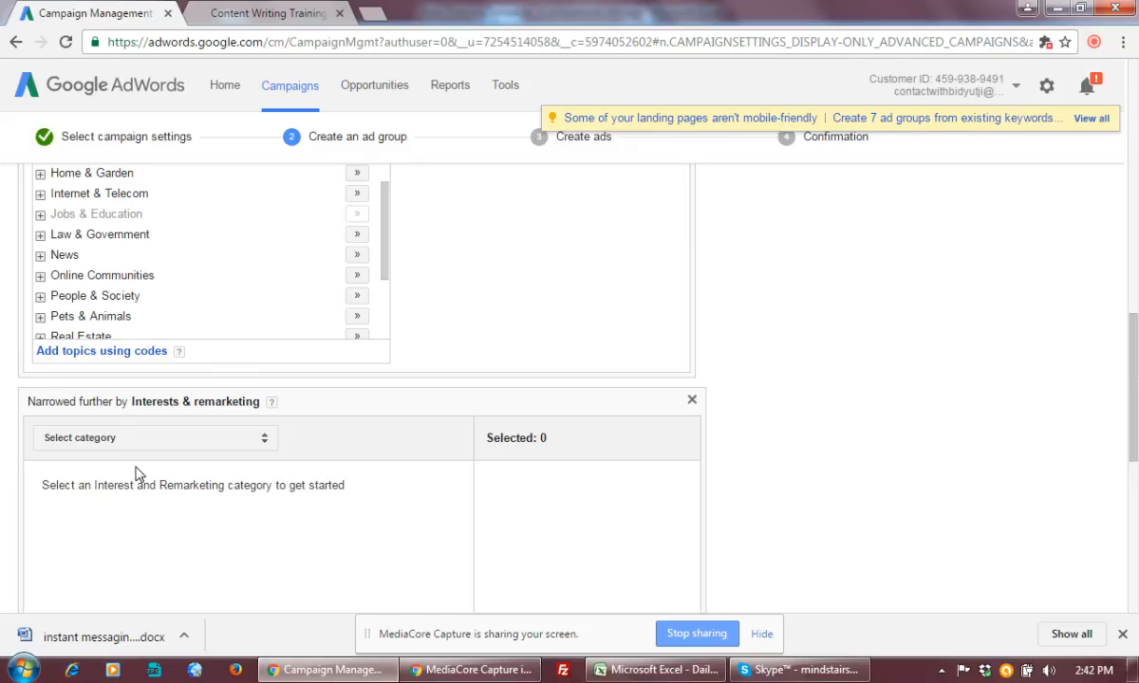
pyautogui.click(194, 439)
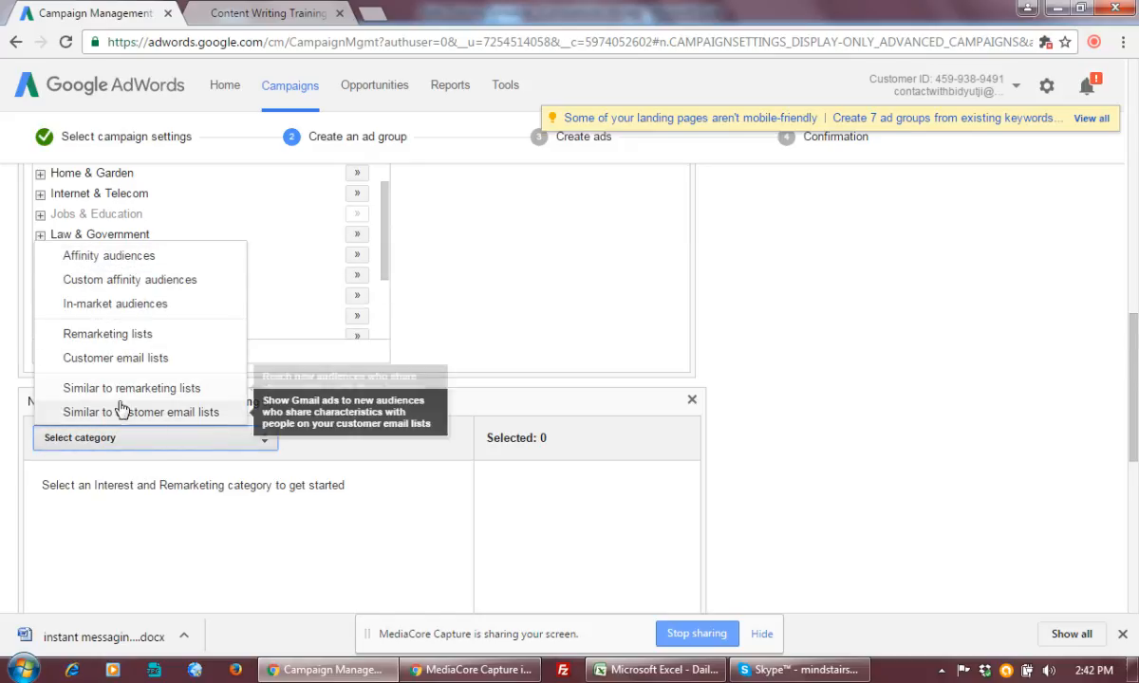
pyautogui.click(104, 305)
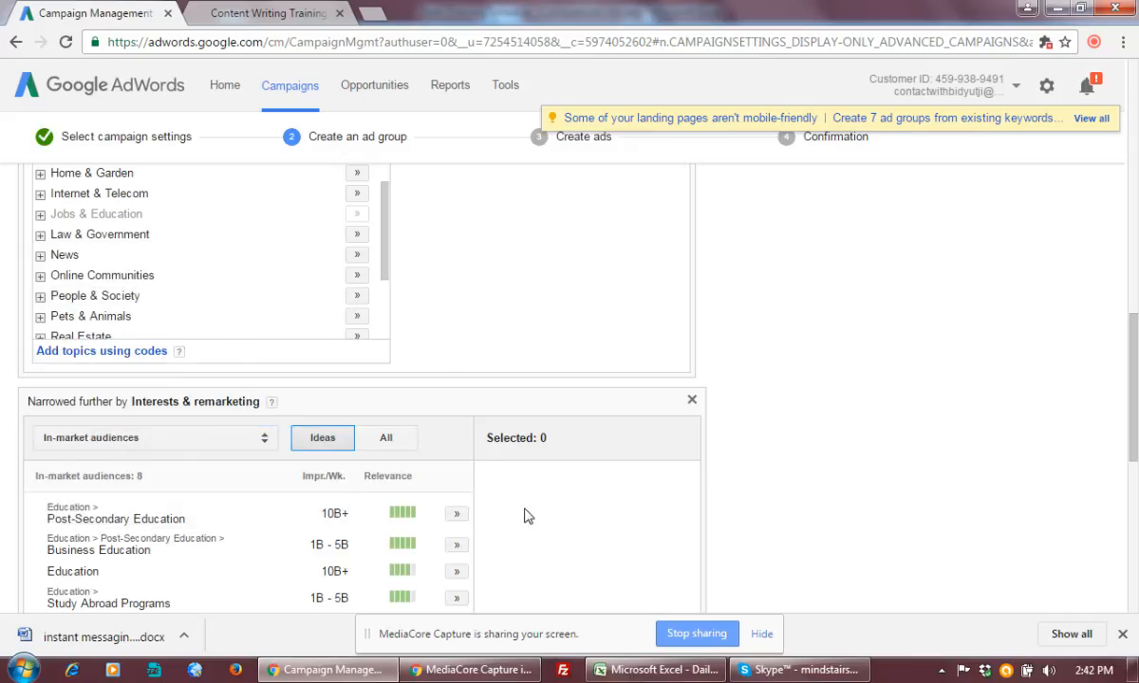
# Step: Add Post-Secondary Education, Business Education, Education, Study Abroad Programs, Arts & Design Education, Test Preparation & Tutoring, Student Loans and Technology Education as in-market audiences
pyautogui.scroll(-1, 678, 485)
pyautogui.scroll(-3, 677, 485)
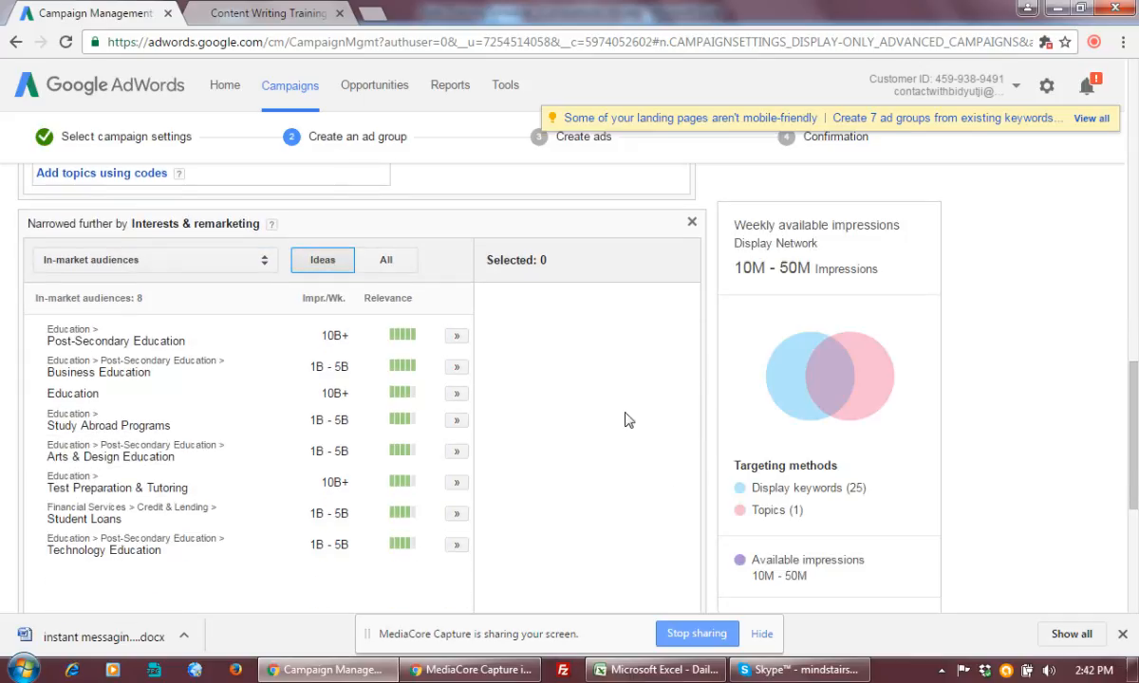
pyautogui.click(459, 337)
pyautogui.click(456, 366)
pyautogui.click(457, 393)
pyautogui.click(456, 420)
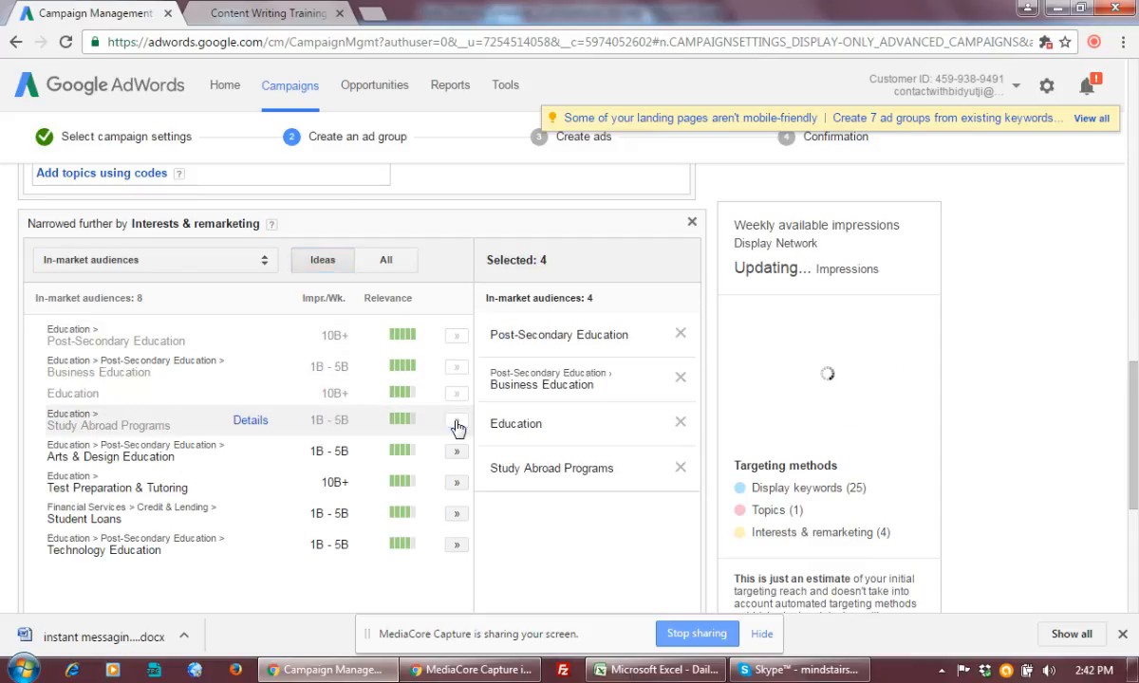
pyautogui.click(457, 454)
pyautogui.click(456, 483)
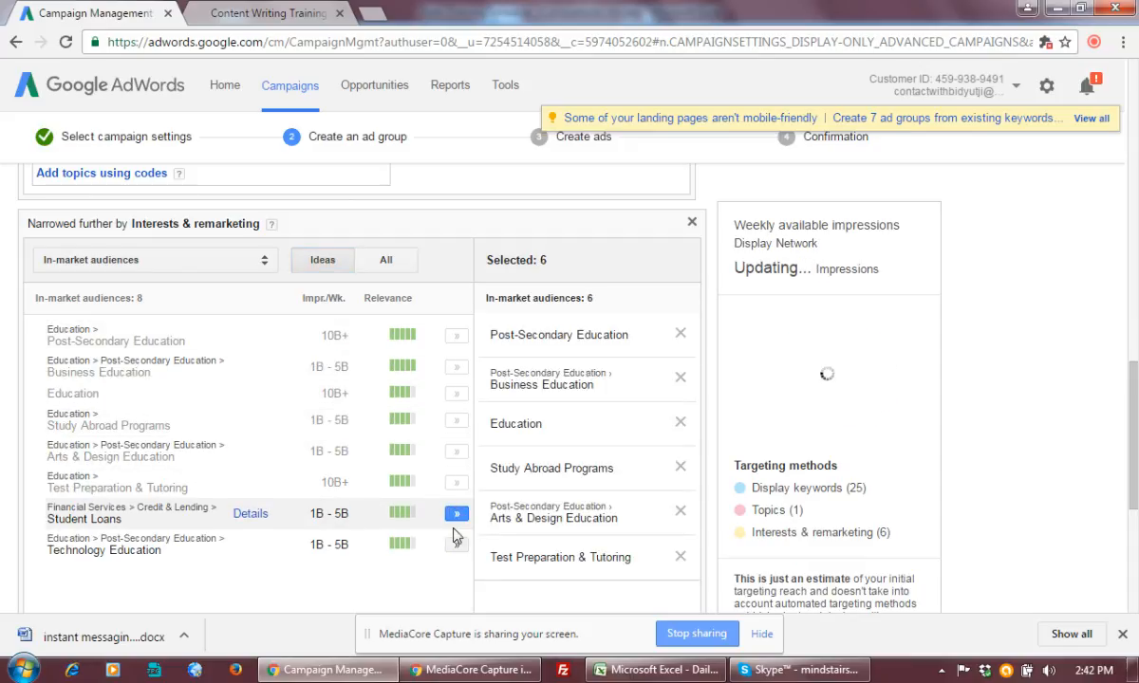
pyautogui.click(454, 517)
pyautogui.click(457, 544)
# Step: Review the selected in-market audiences and remove Student Loans from them
pyautogui.scroll(-3, 668, 444)
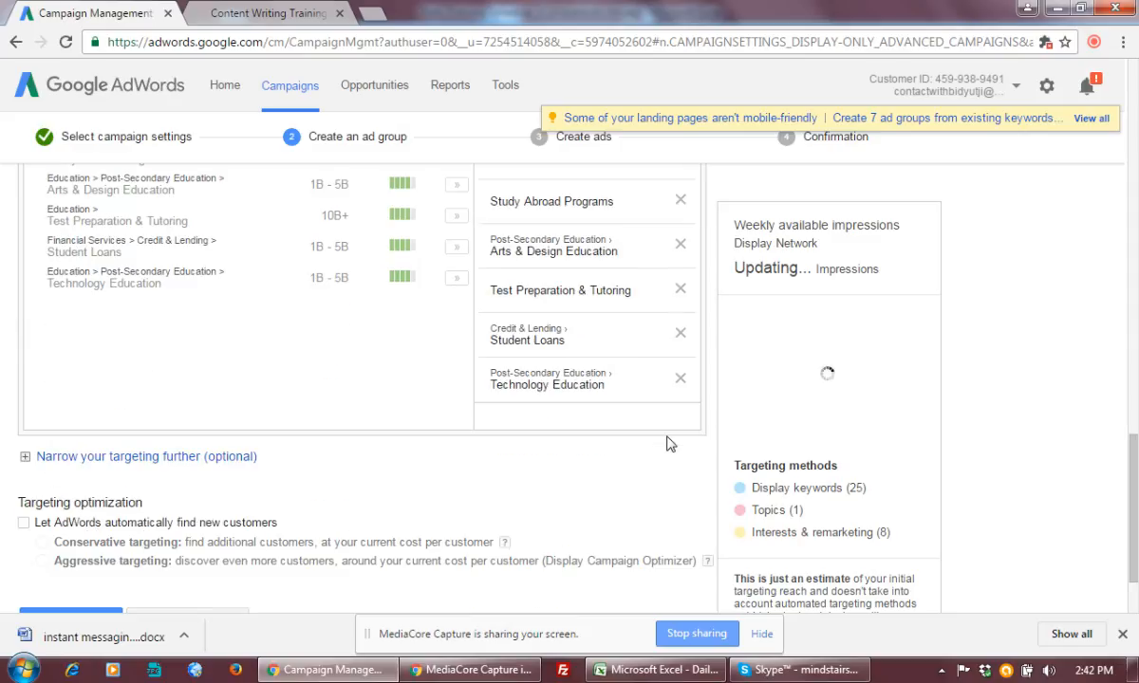
pyautogui.scroll(-2, 480, 481)
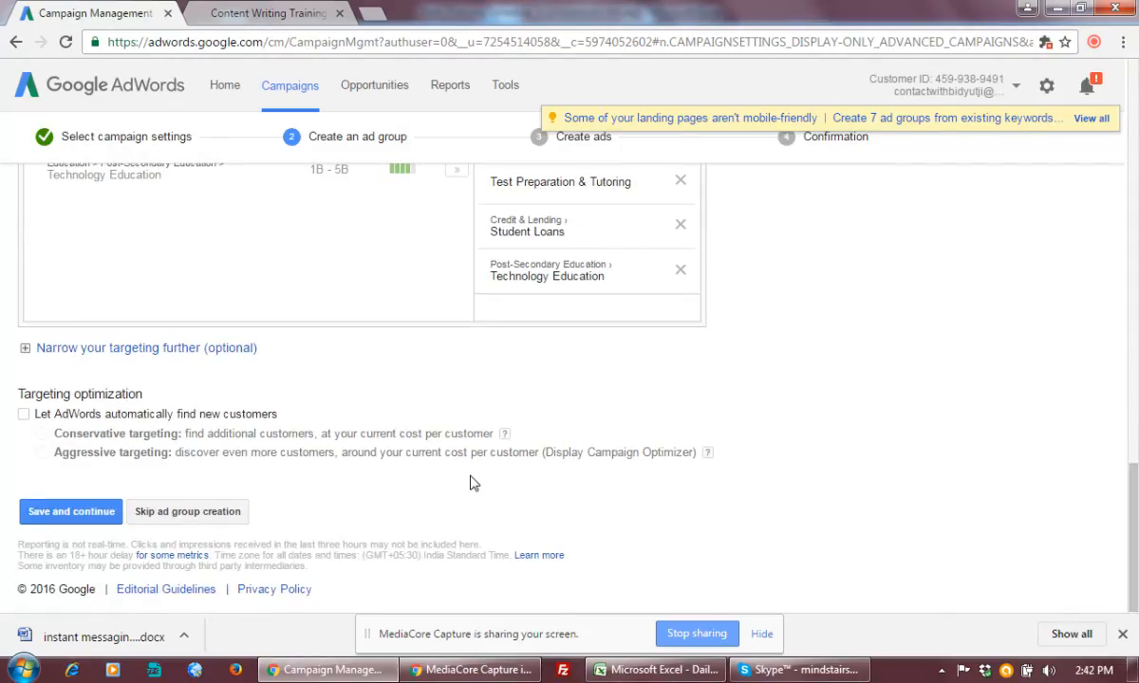
pyautogui.scroll(2, 470, 483)
pyautogui.scroll(1, 455, 473)
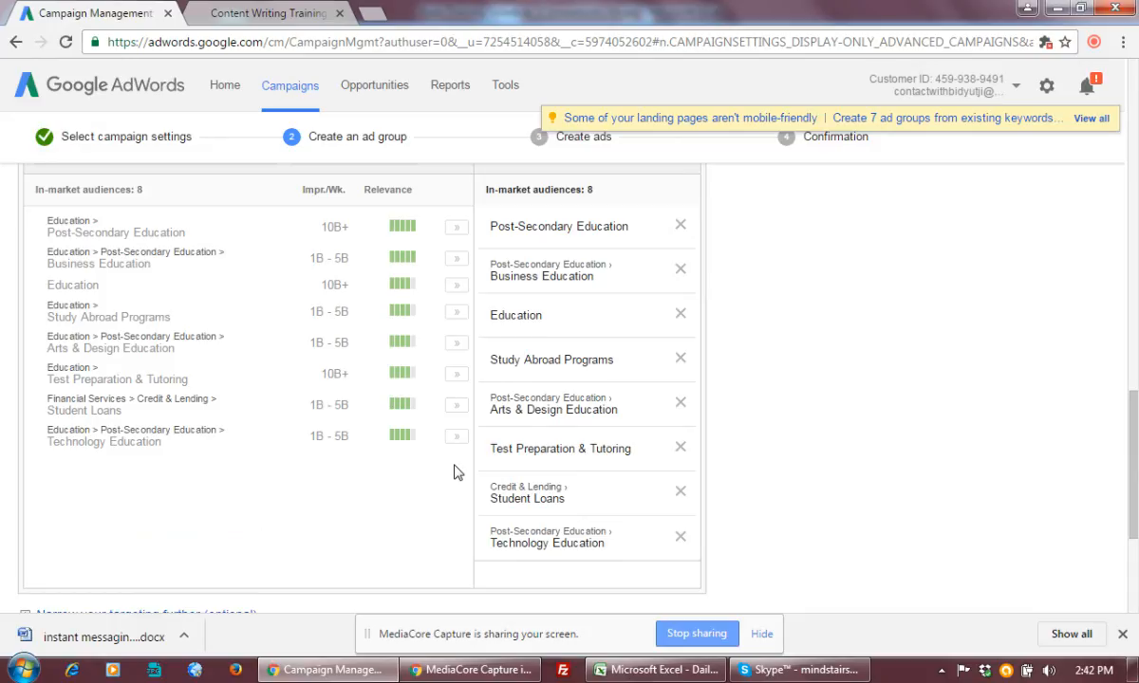
pyautogui.click(681, 492)
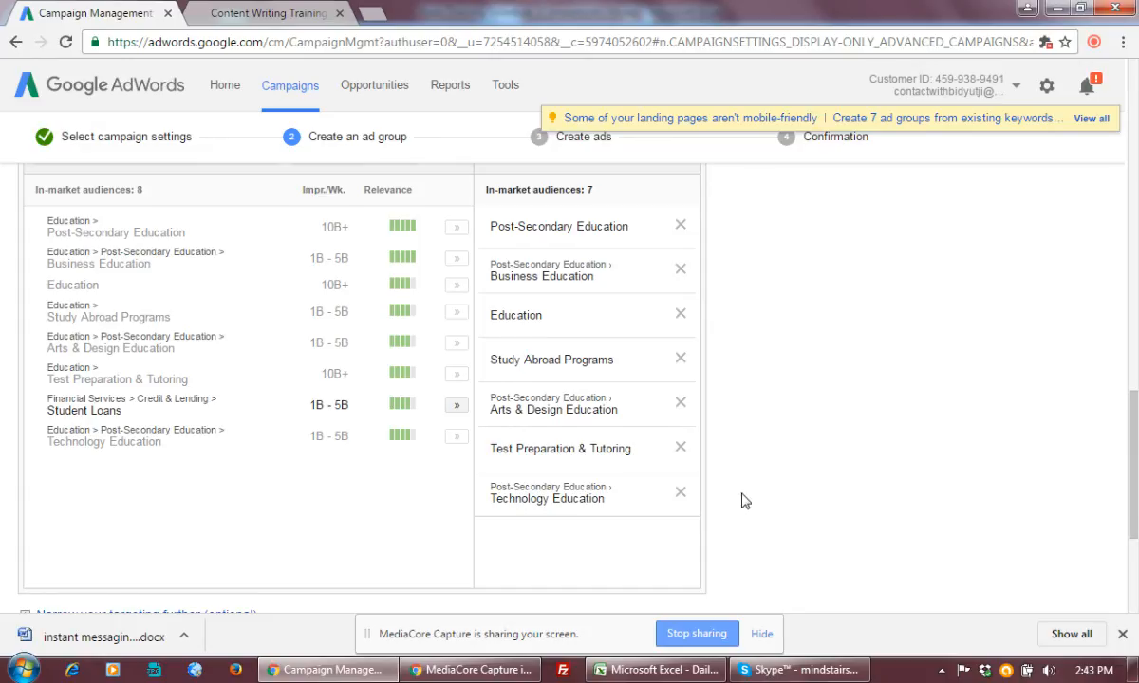
# Step: Let AdWords automatically find new customers for the ad group, using Conservative targeting
pyautogui.scroll(-3, 733, 495)
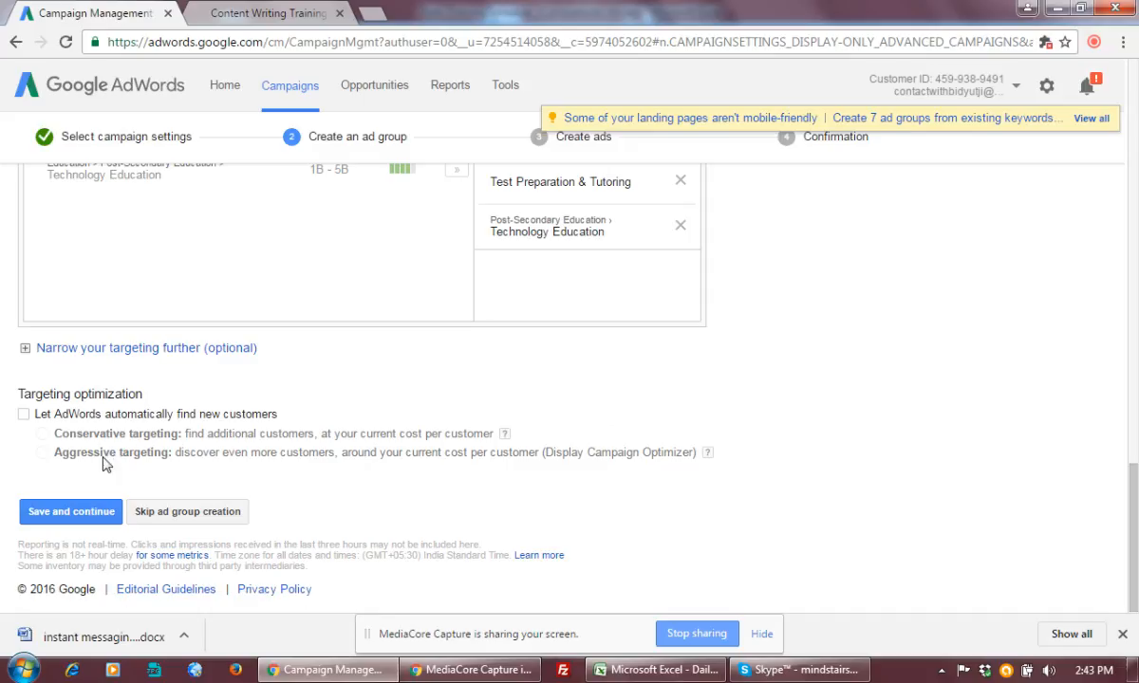
pyautogui.scroll(1, 237, 440)
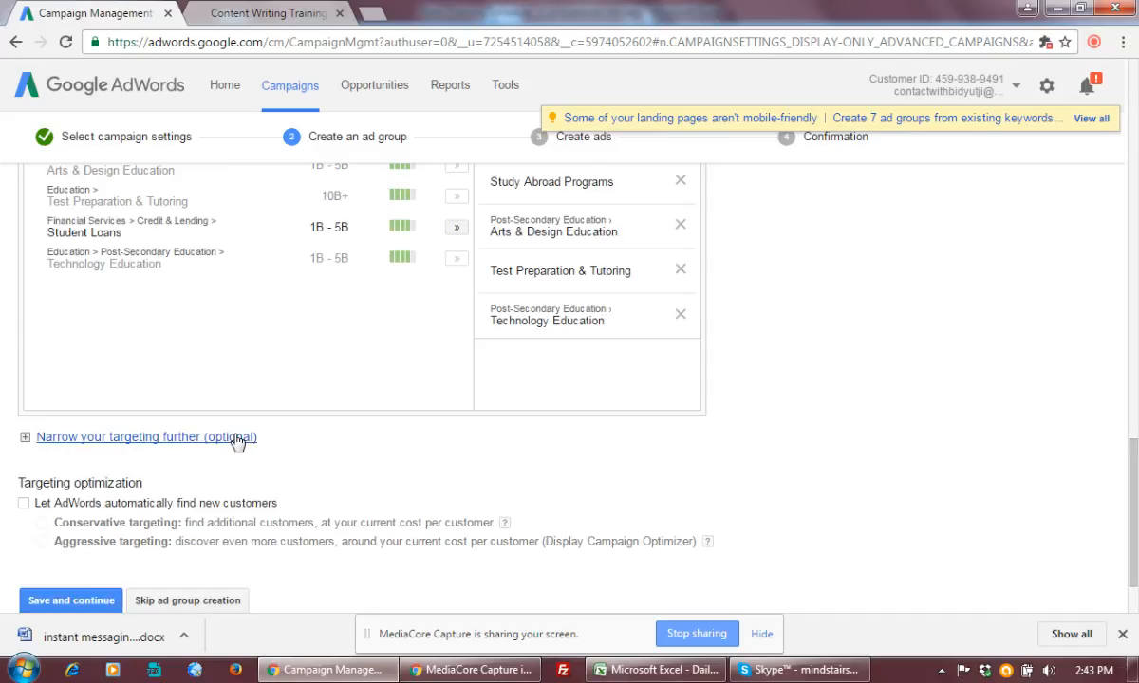
pyautogui.scroll(-1, 236, 440)
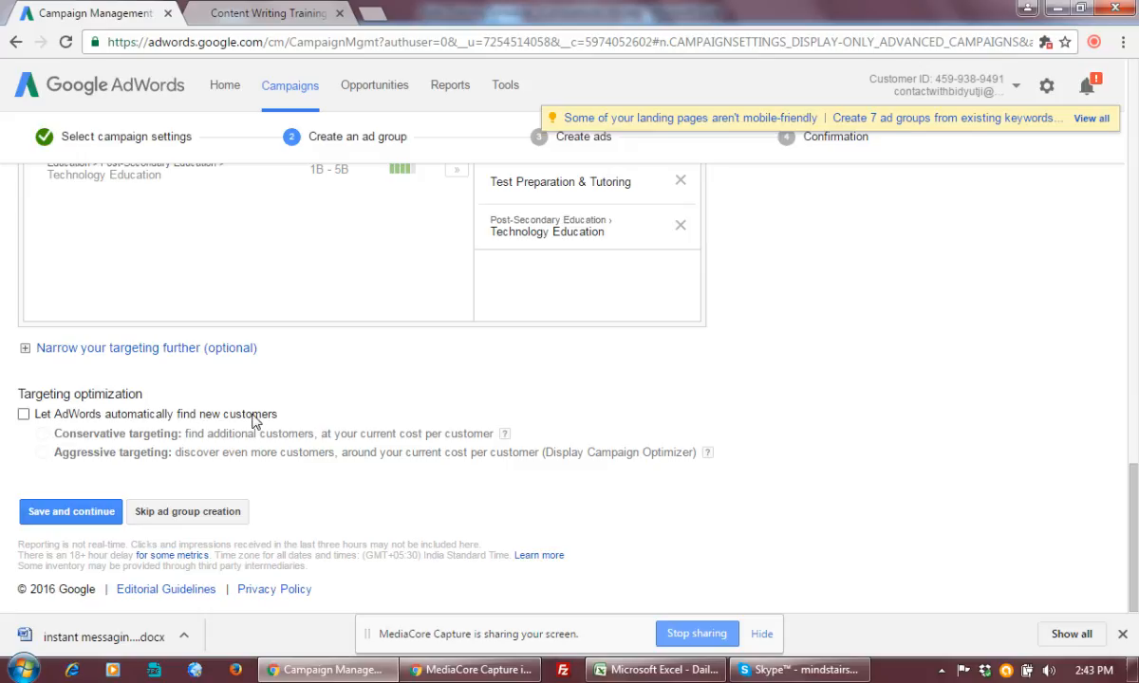
pyautogui.click(24, 415)
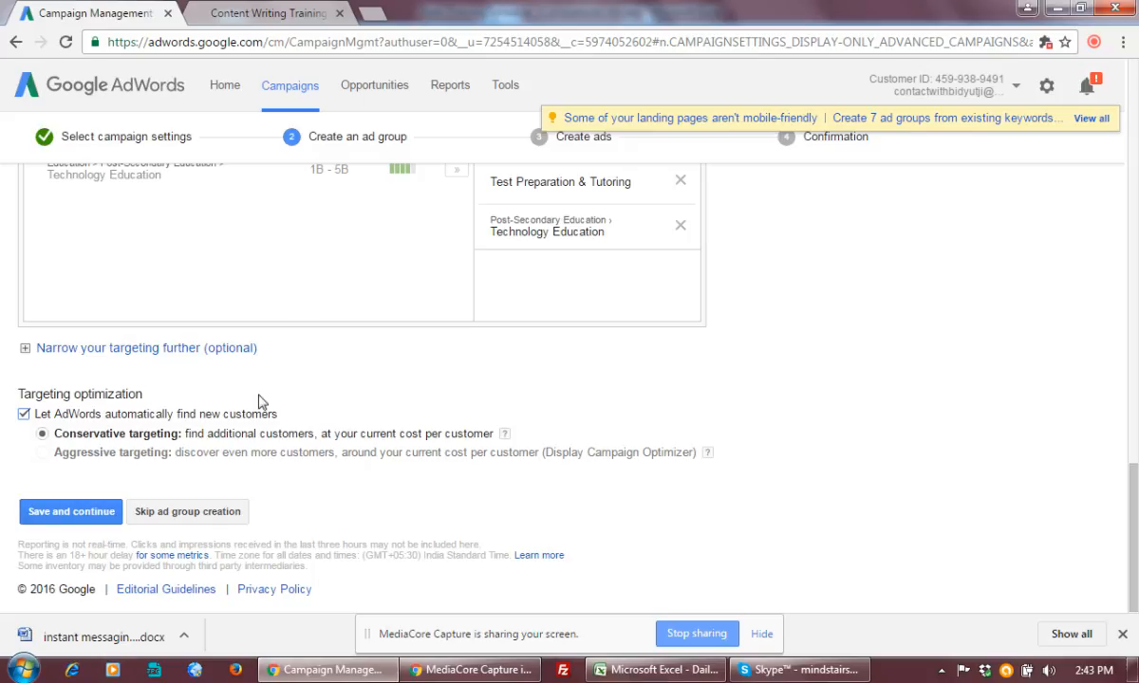
# Step: Recheck the selected topics and in-market audiences, and save the ad group to continue to ad creation
pyautogui.scroll(10, 313, 416)
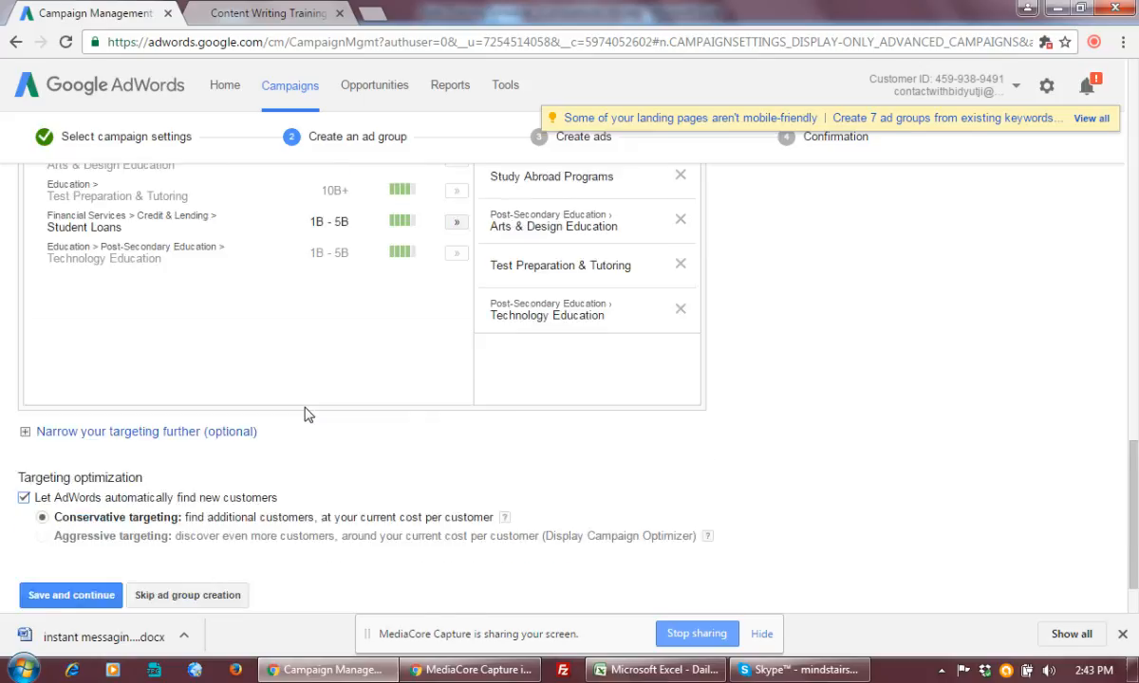
pyautogui.scroll(5, 305, 414)
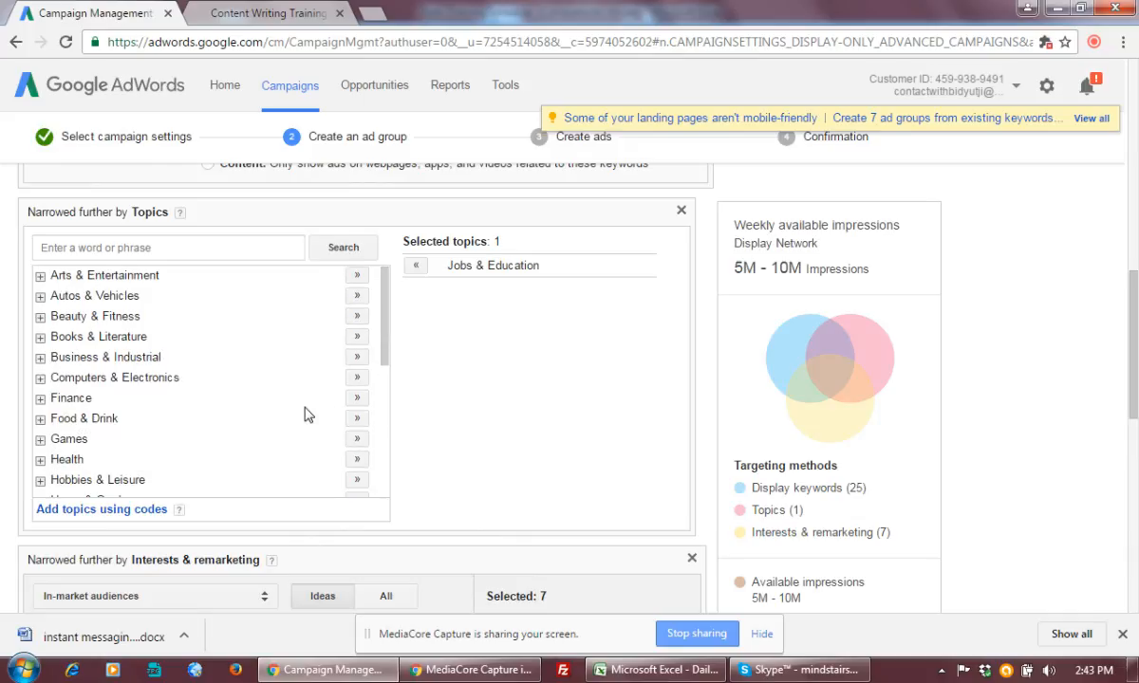
pyautogui.scroll(-5, 305, 414)
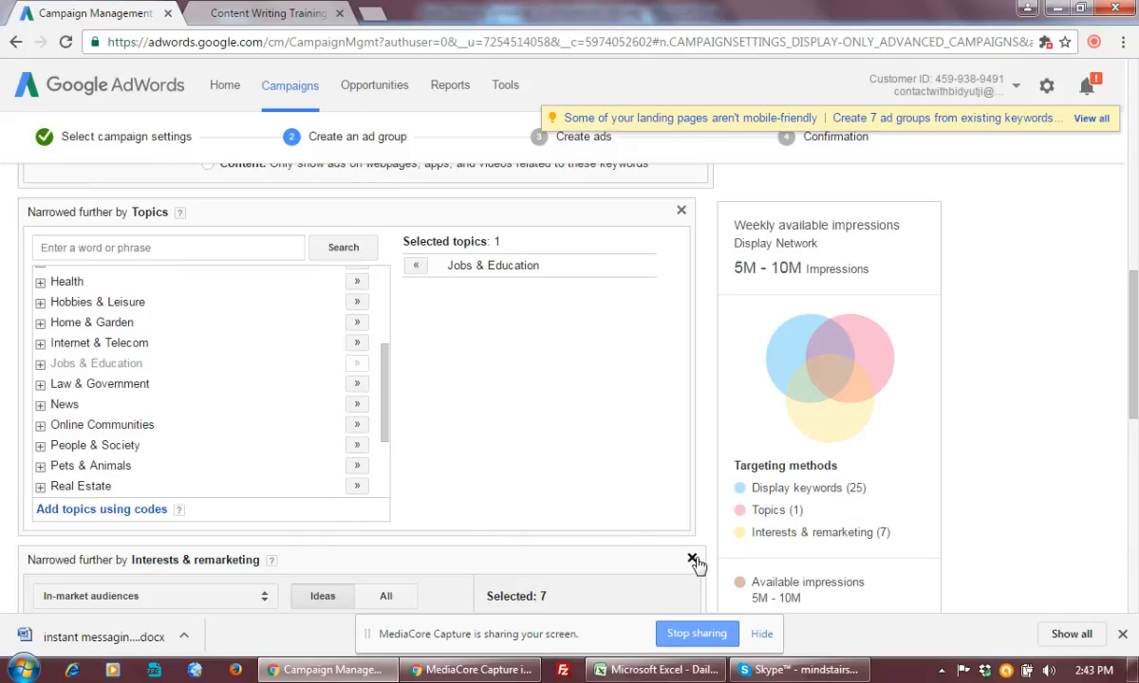
pyautogui.click(693, 560)
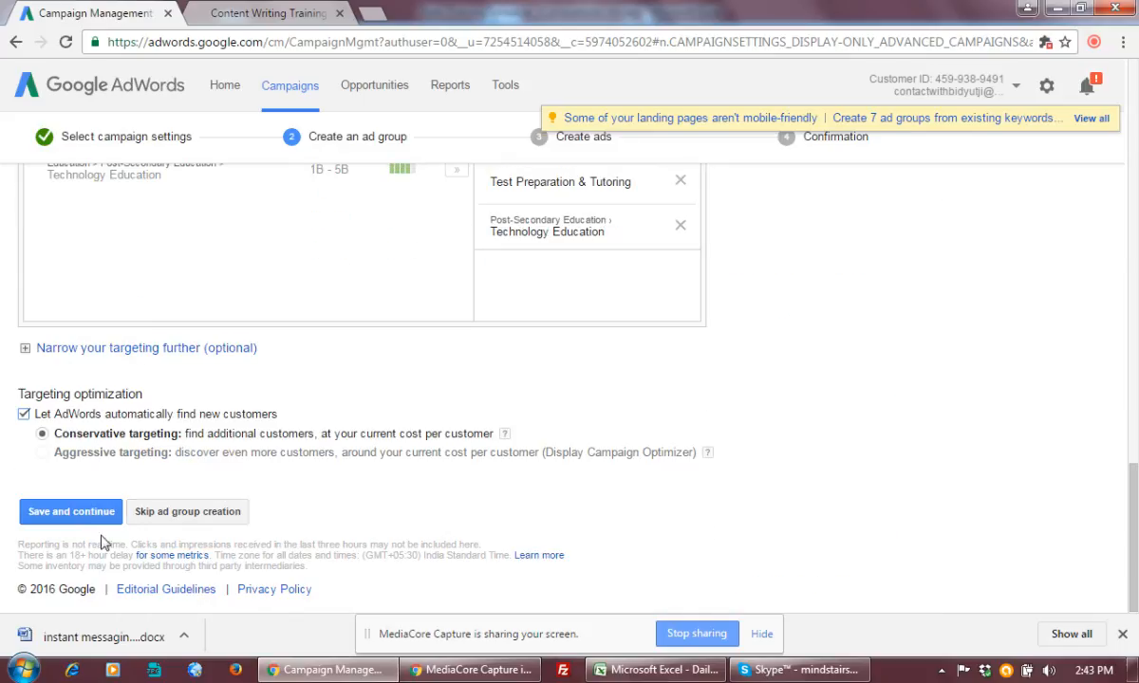
pyautogui.click(67, 513)
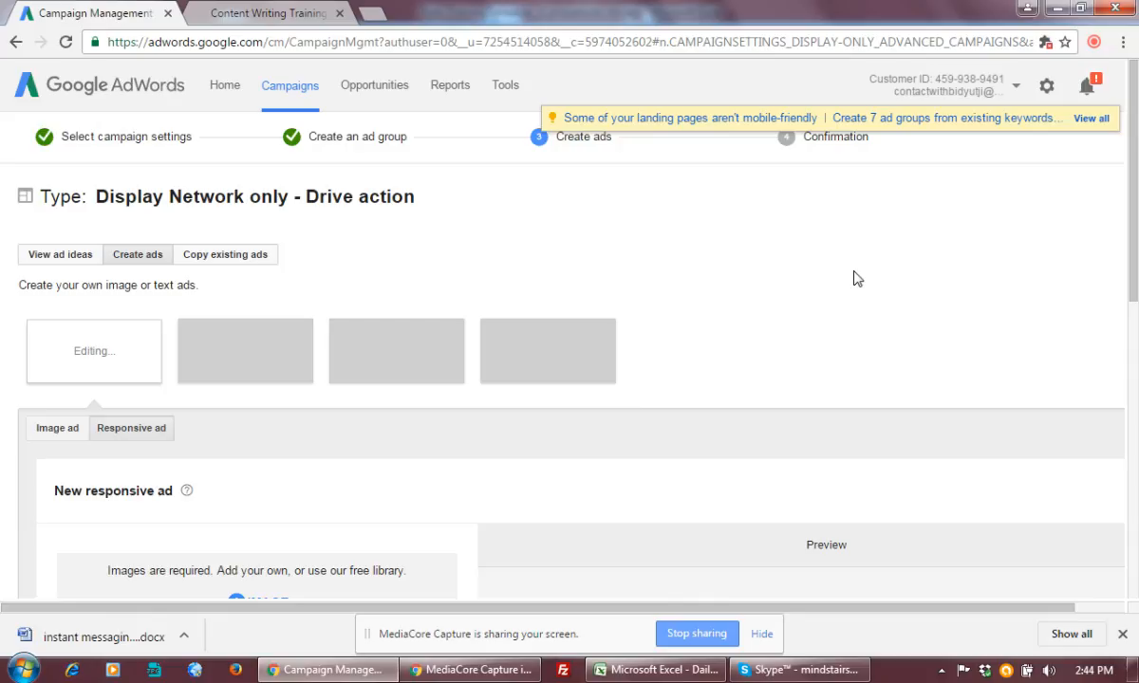
# Step: Look over the image, headline, description, business name and final URL fields of the new responsive ad
pyautogui.scroll(-4, 854, 278)
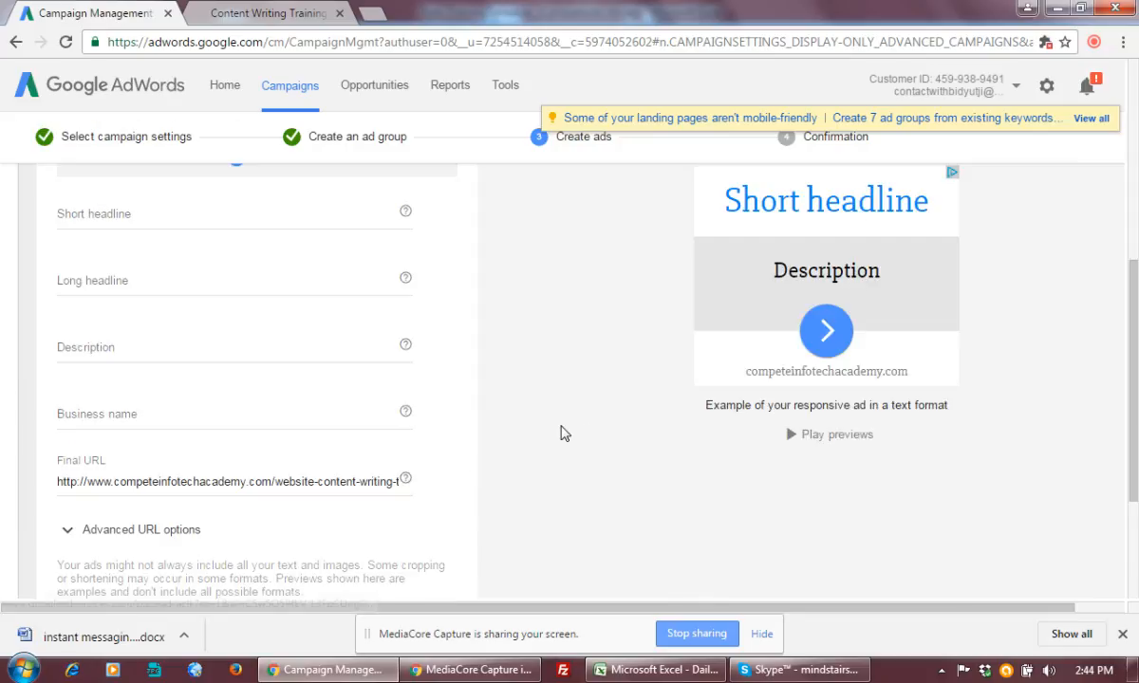
pyautogui.scroll(2, 560, 434)
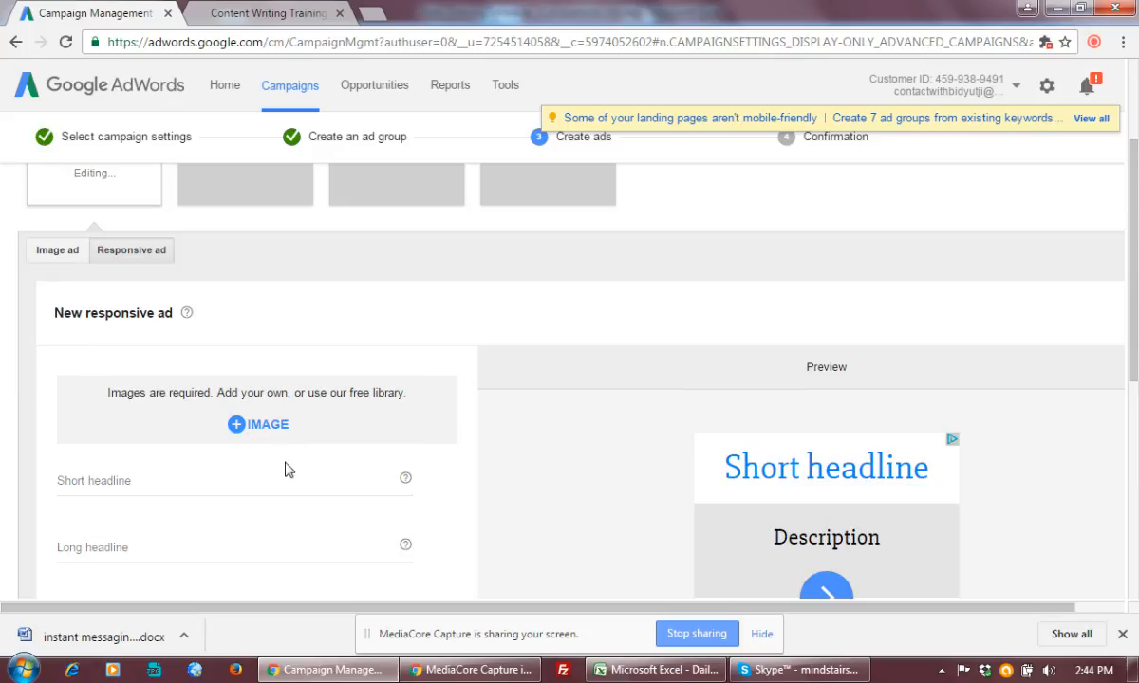
# Step: Start uploading an image for the responsive ad and select the TOP Content writing Training 970x250 banner in the Cia local listing folder
pyautogui.click(258, 426)
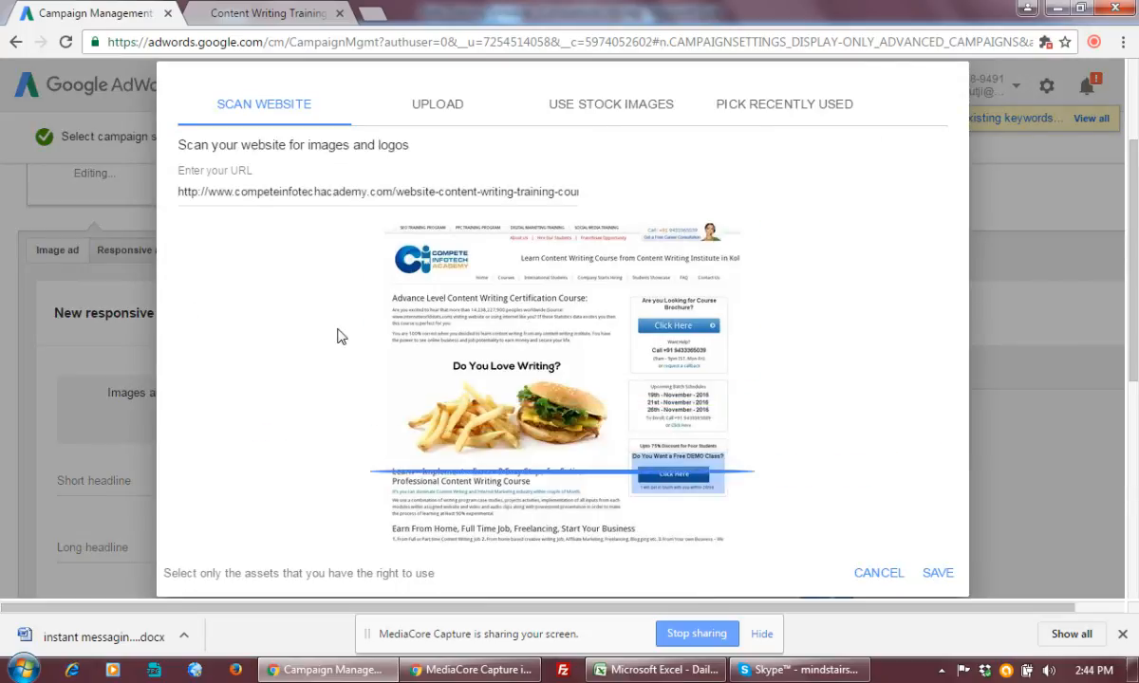
pyautogui.click(444, 108)
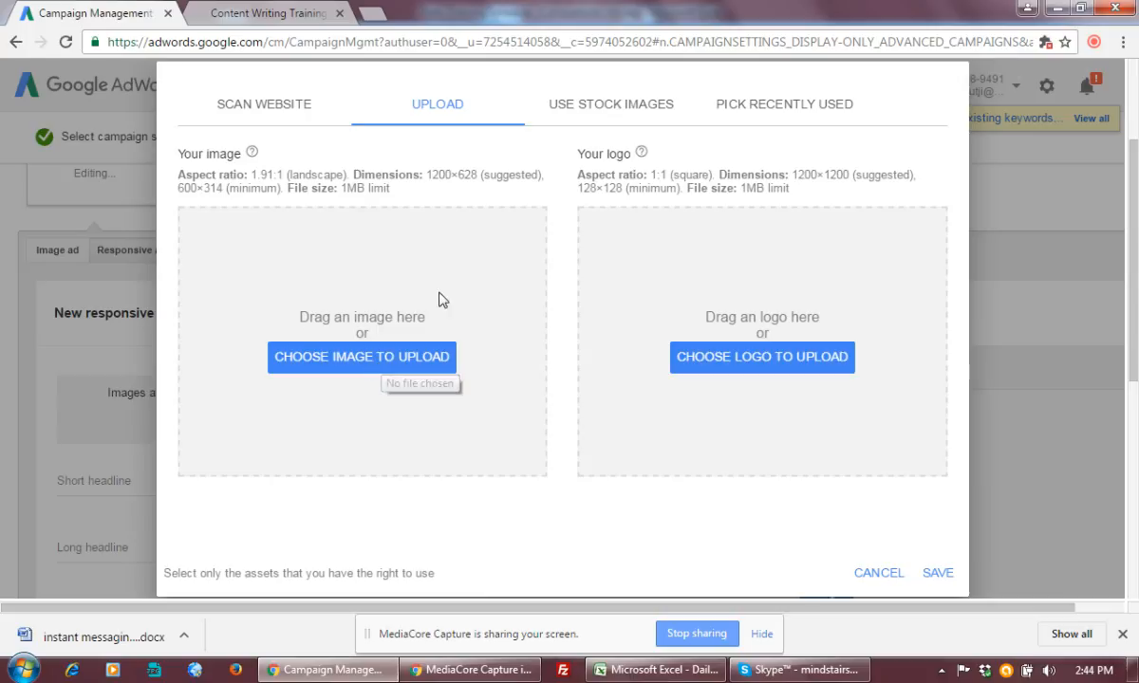
pyautogui.click(337, 366)
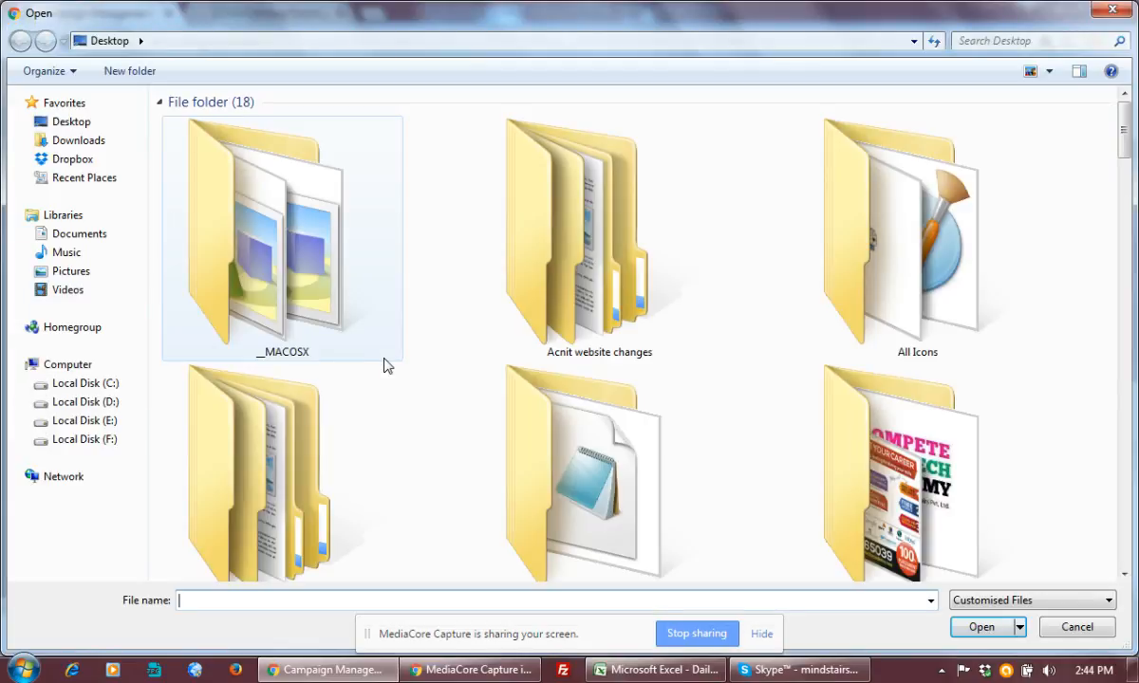
pyautogui.doubleClick(849, 479)
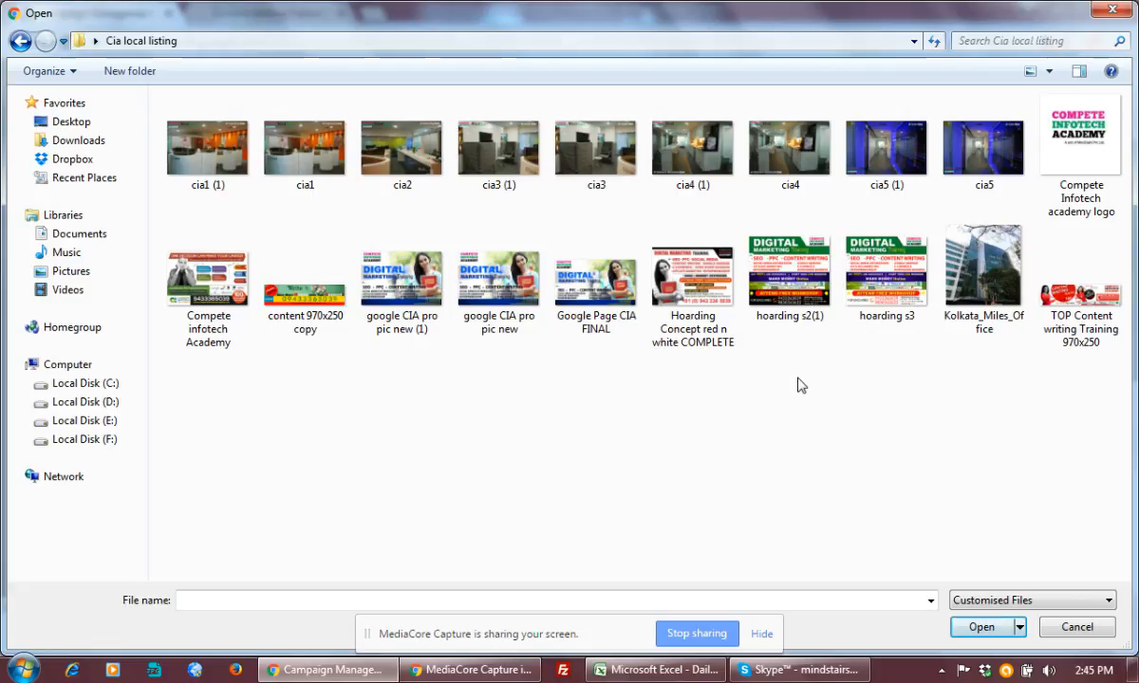
pyautogui.click(1071, 329)
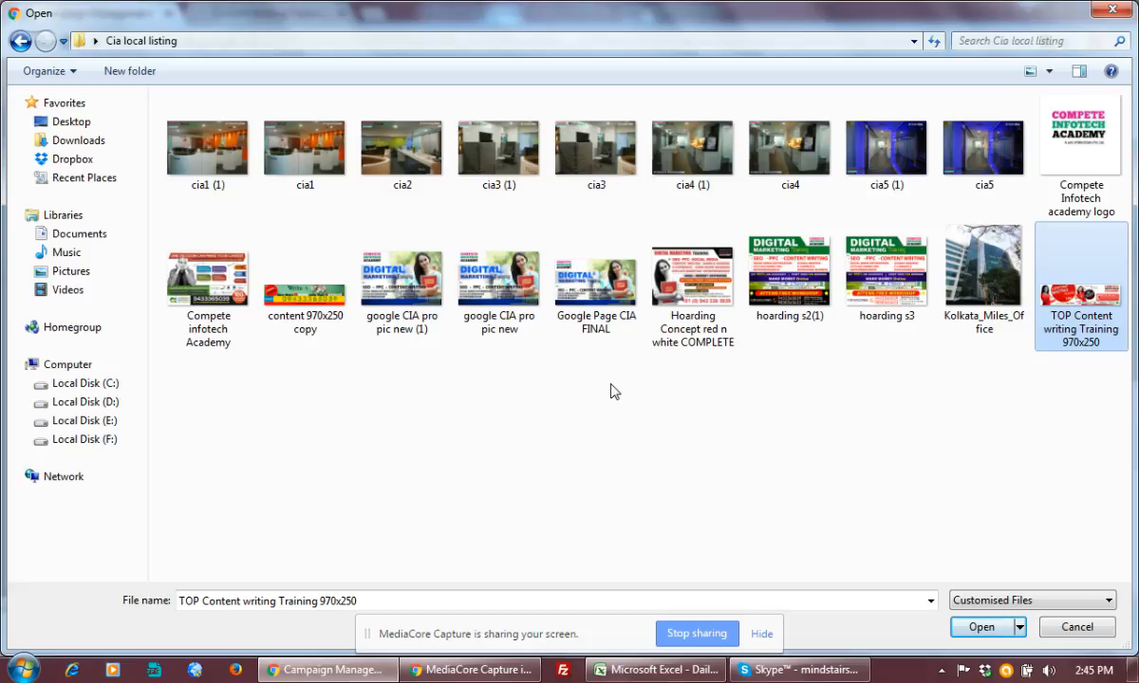
# Step: Browse to the Content Writing folder inside All CIA Banners upto 07.05.2015 on Local Disk (F:)
pyautogui.click(84, 441)
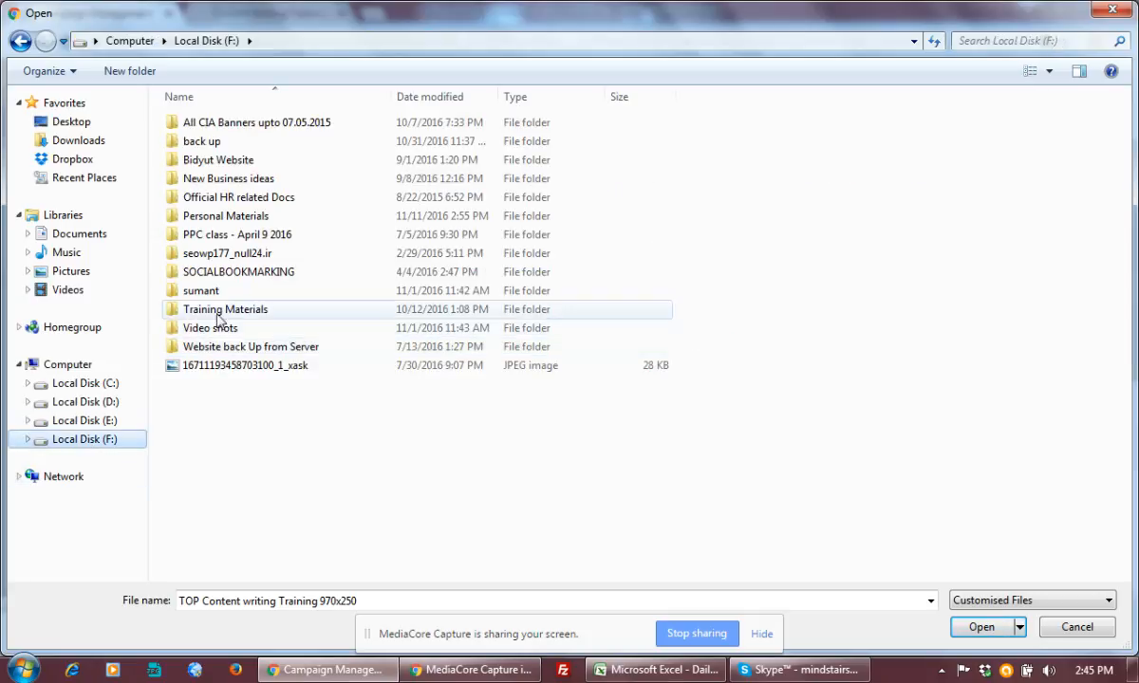
pyautogui.click(227, 127)
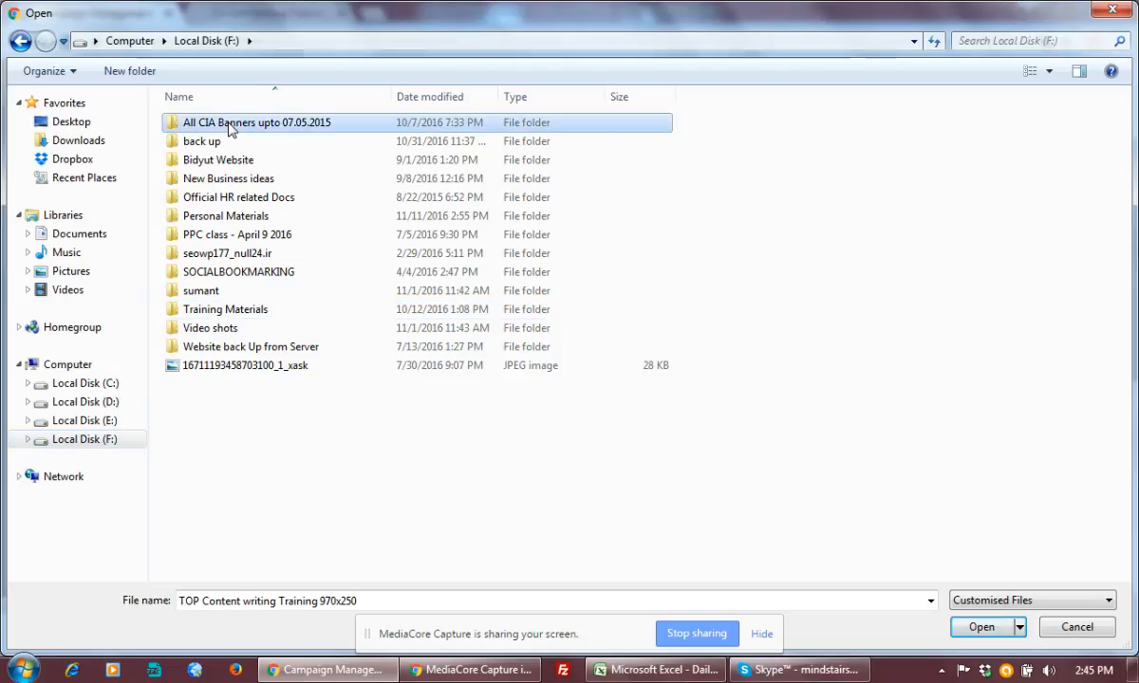
pyautogui.doubleClick(228, 127)
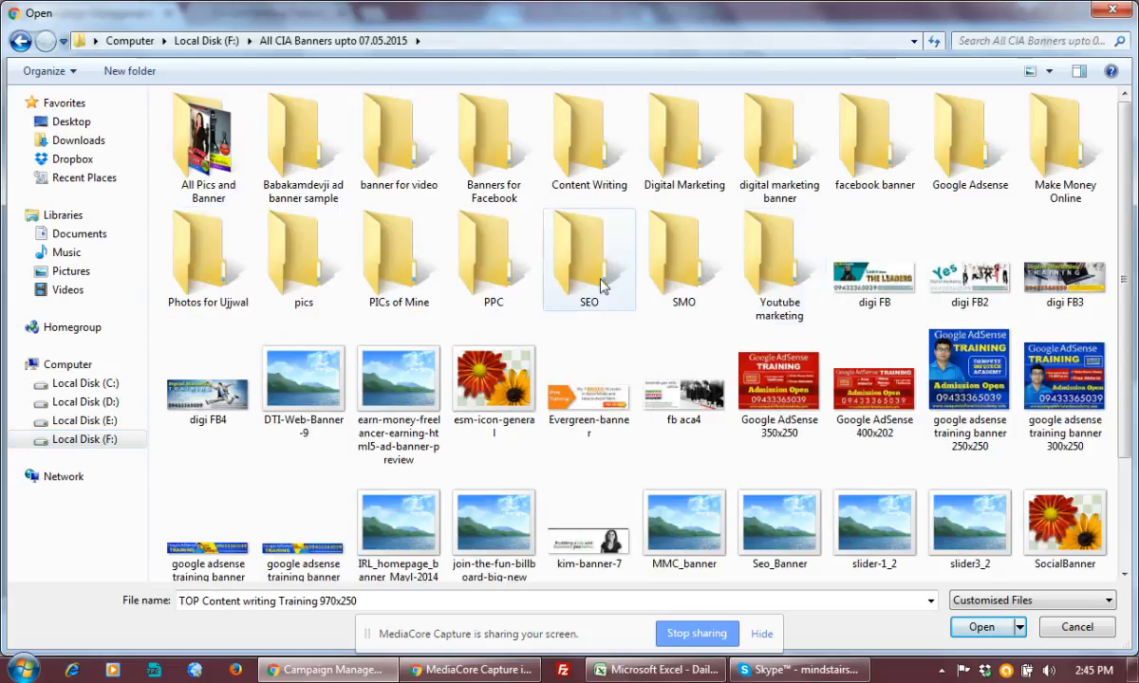
pyautogui.click(574, 166)
pyautogui.doubleClick(574, 169)
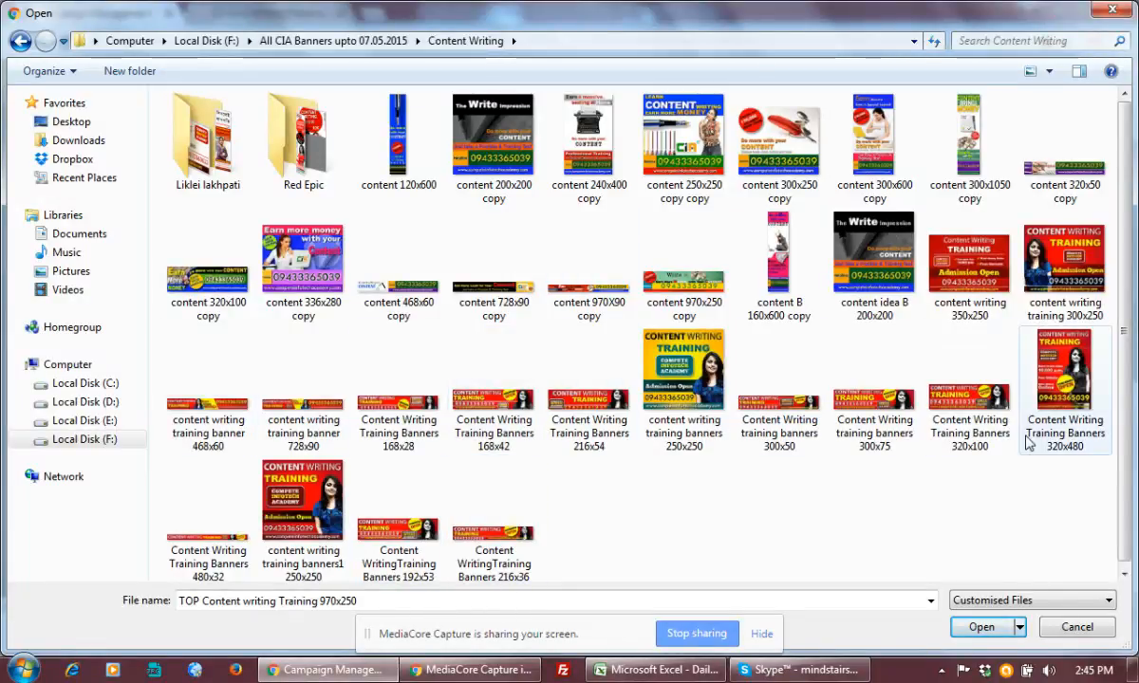
# Step: Look through the content writing banners and try to upload content writing 350x250 as the ad's image
pyautogui.scroll(-1, 764, 451)
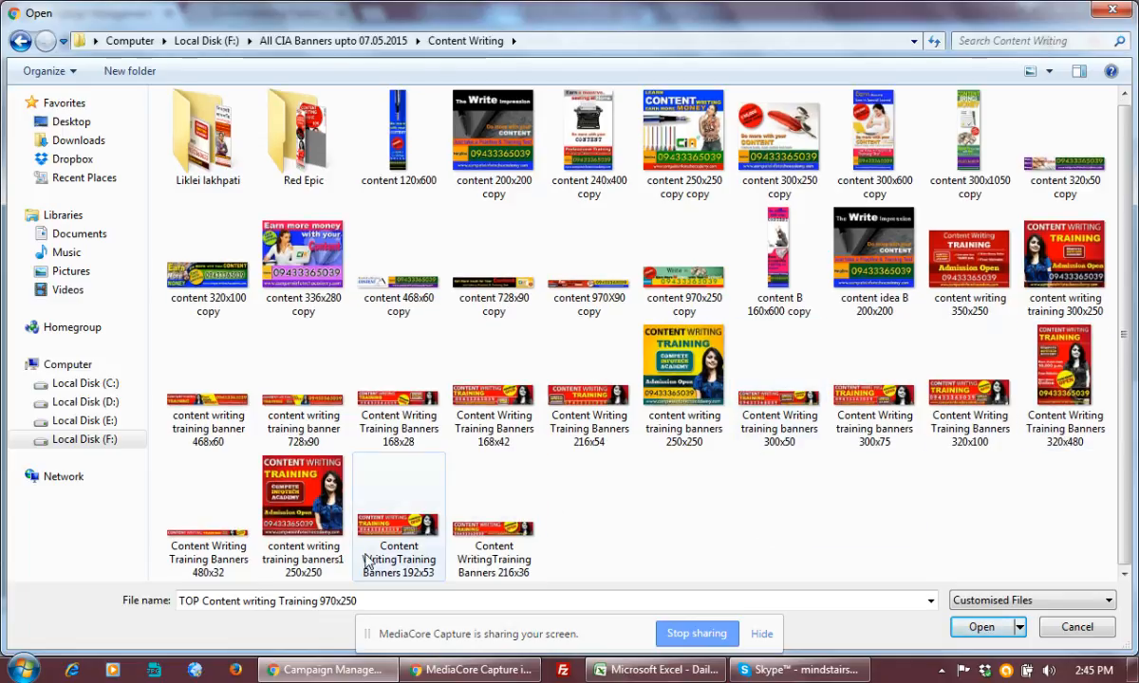
pyautogui.scroll(1, 313, 455)
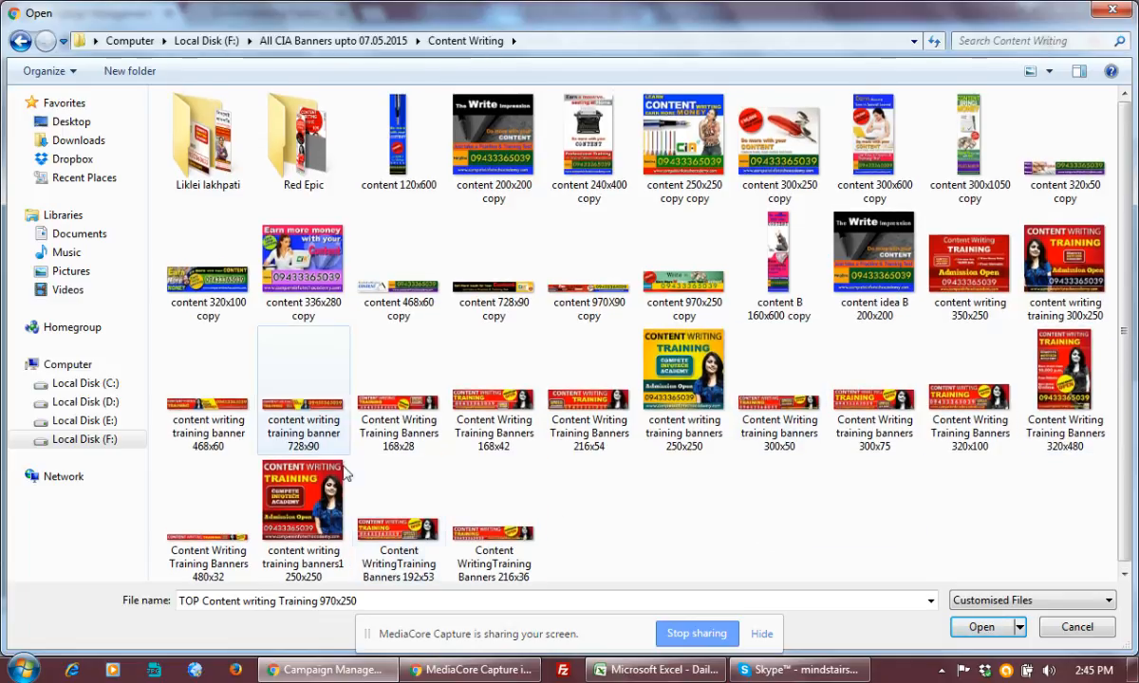
pyautogui.click(296, 152)
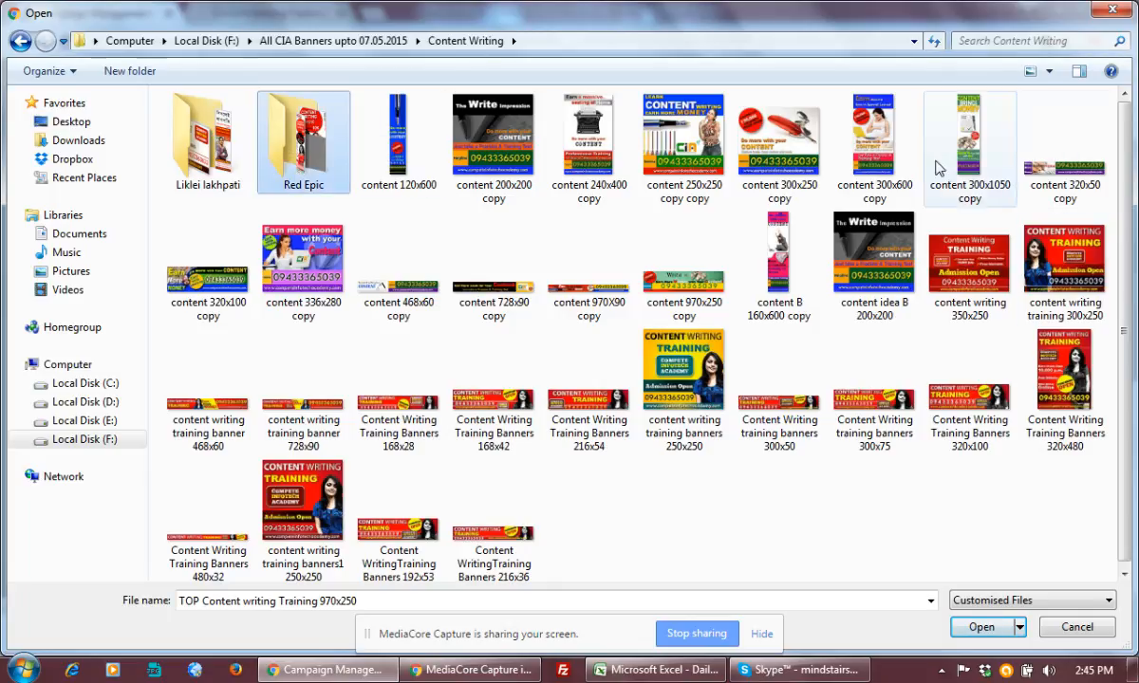
pyautogui.click(979, 276)
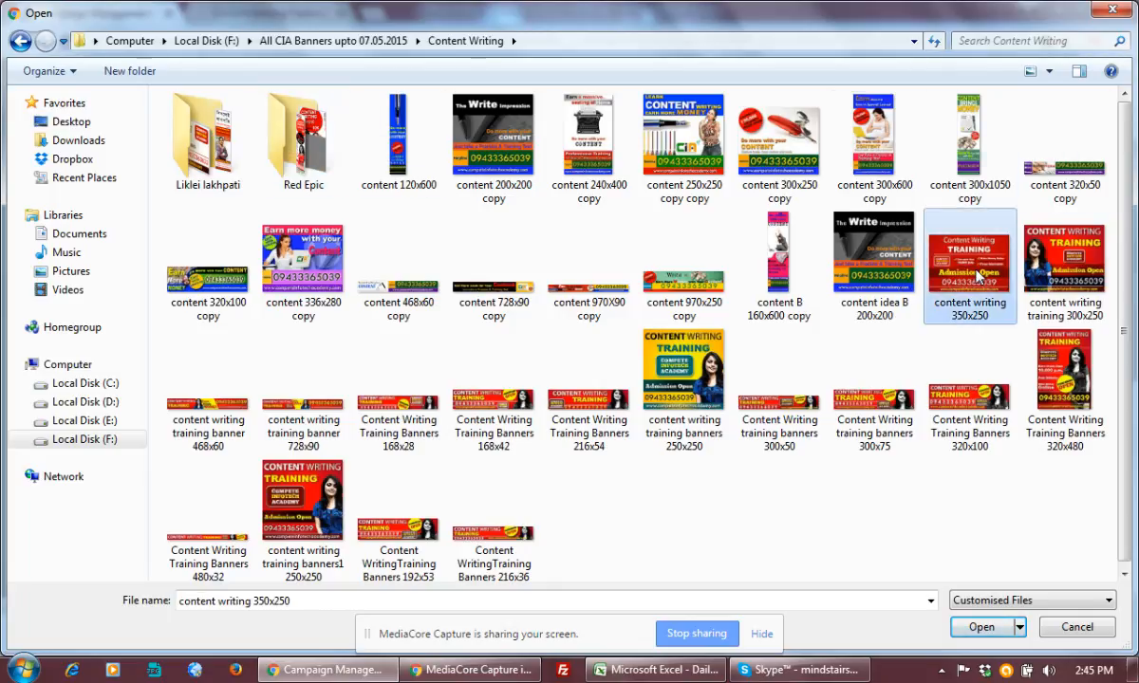
pyautogui.doubleClick(979, 275)
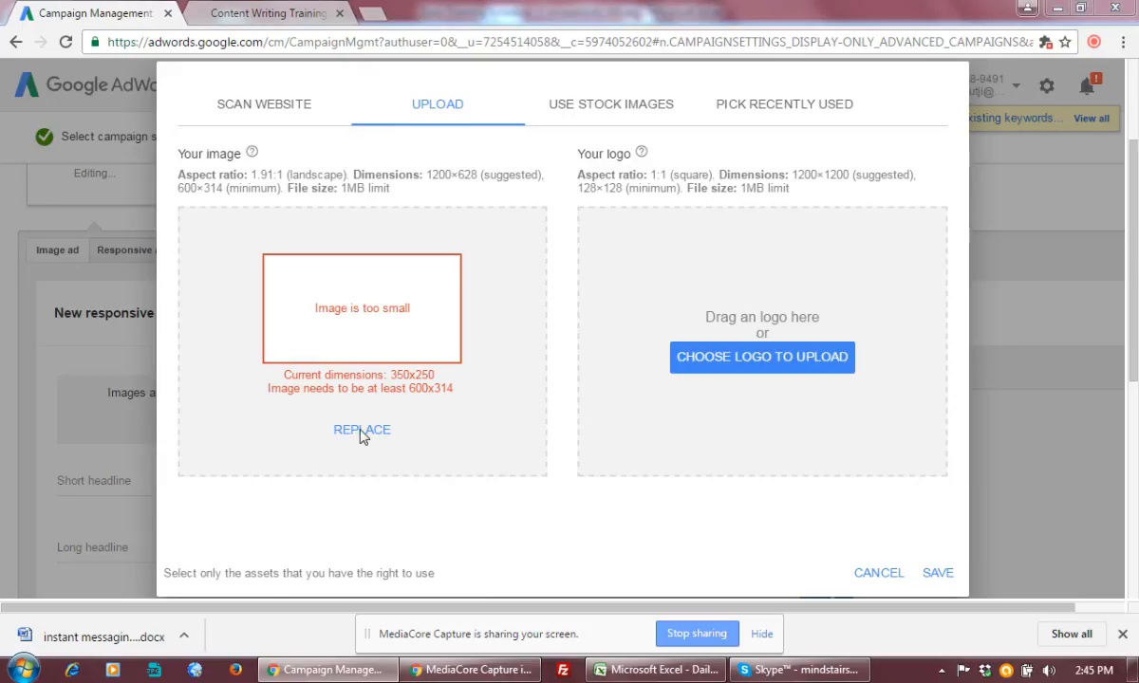
# Step: Choose a file to upload again and open the content writing 350x250 banner in Paint for editing
pyautogui.click(816, 358)
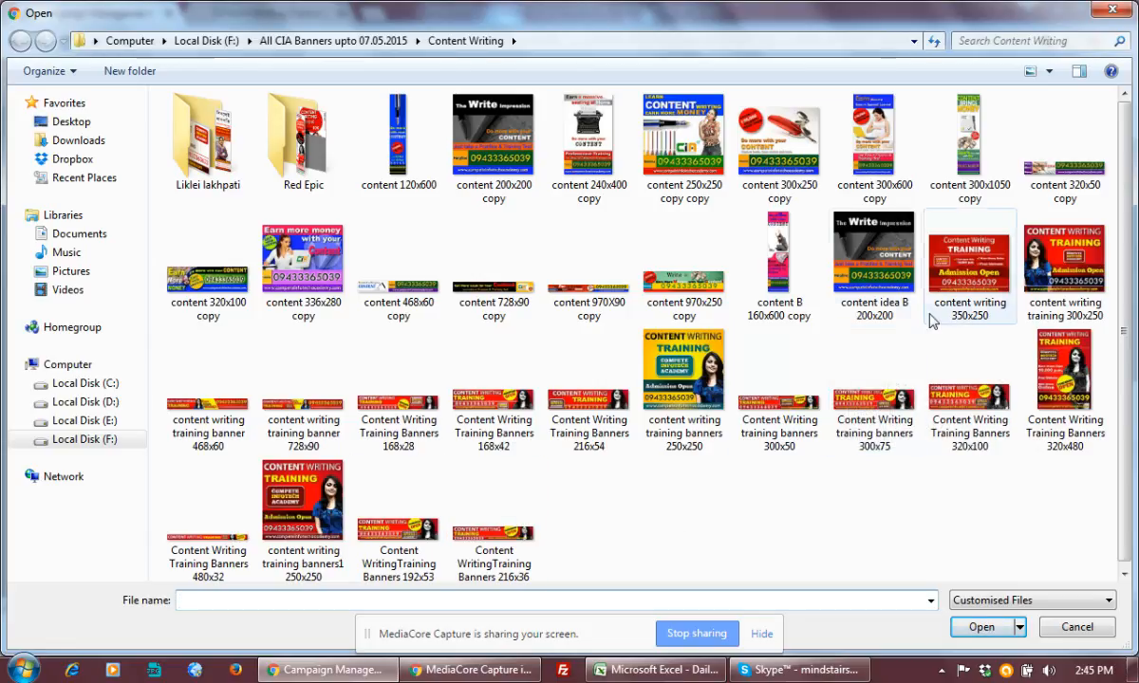
pyautogui.click(975, 295)
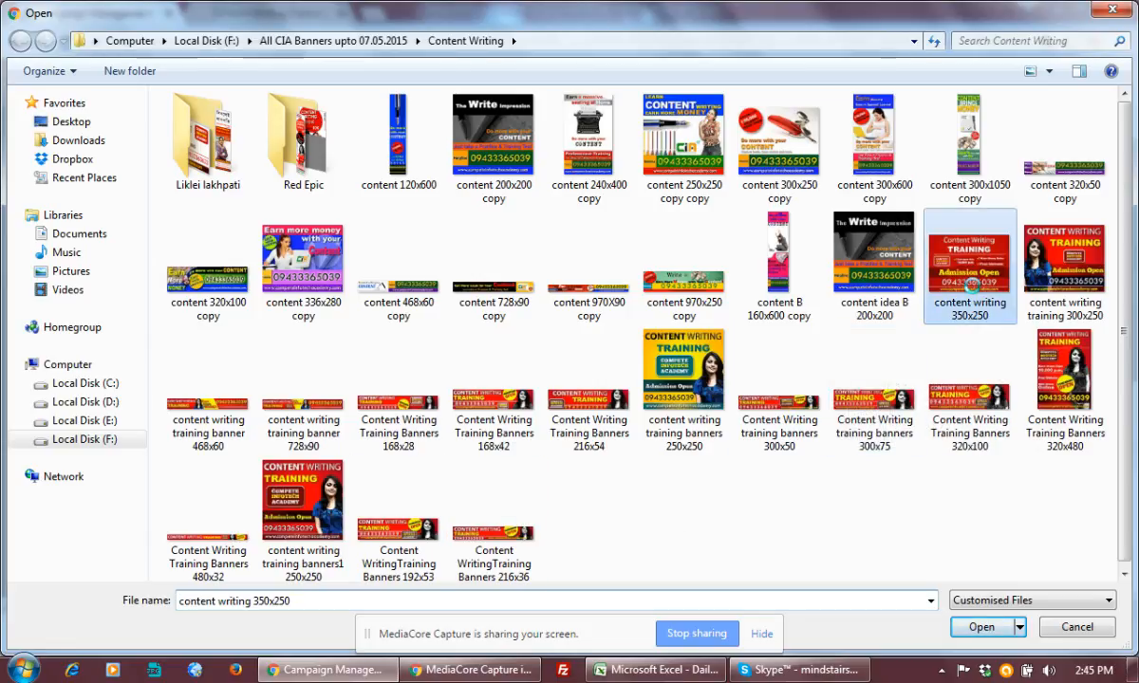
pyautogui.rightClick(970, 284)
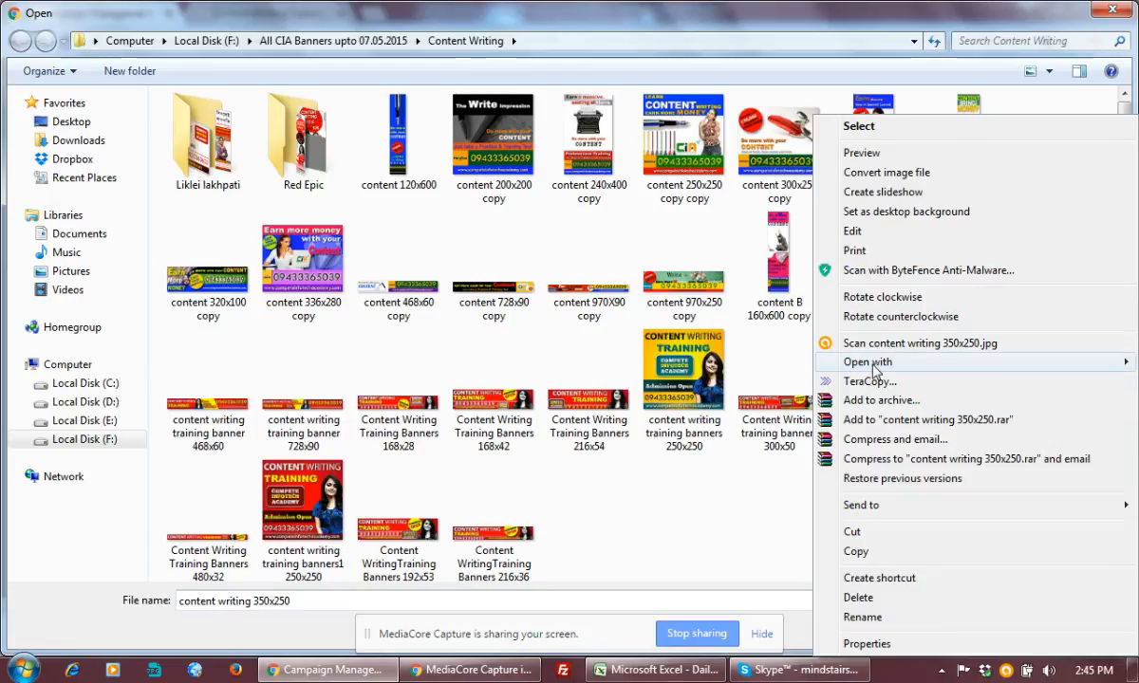
pyautogui.moveTo(871, 365)
pyautogui.click(625, 443)
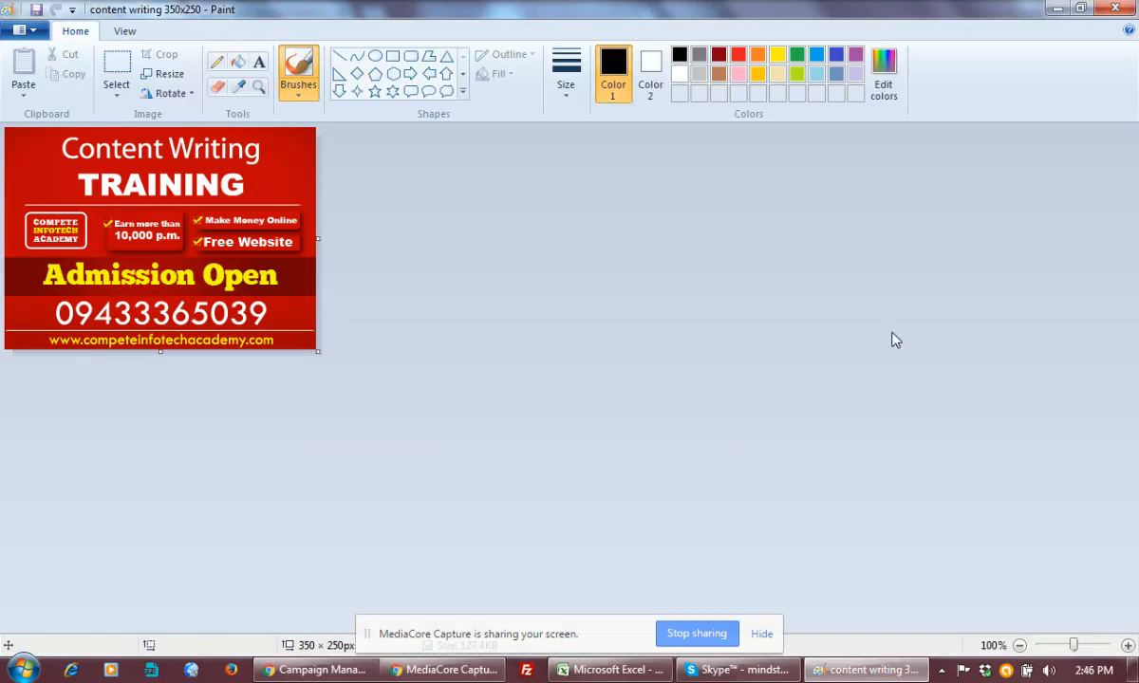
# Step: Enlarge the canvas to about 616 × 466 px and move the banner artwork towards its middle
pyautogui.moveTo(320, 353); pyautogui.dragTo(551, 541)
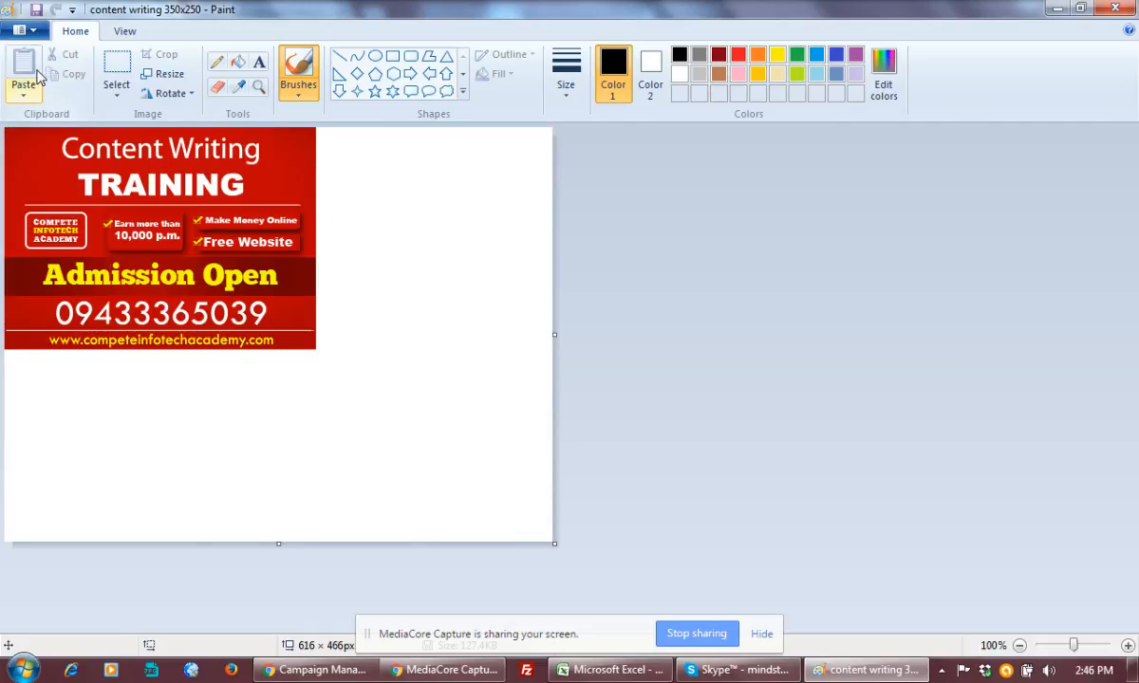
pyautogui.click(118, 74)
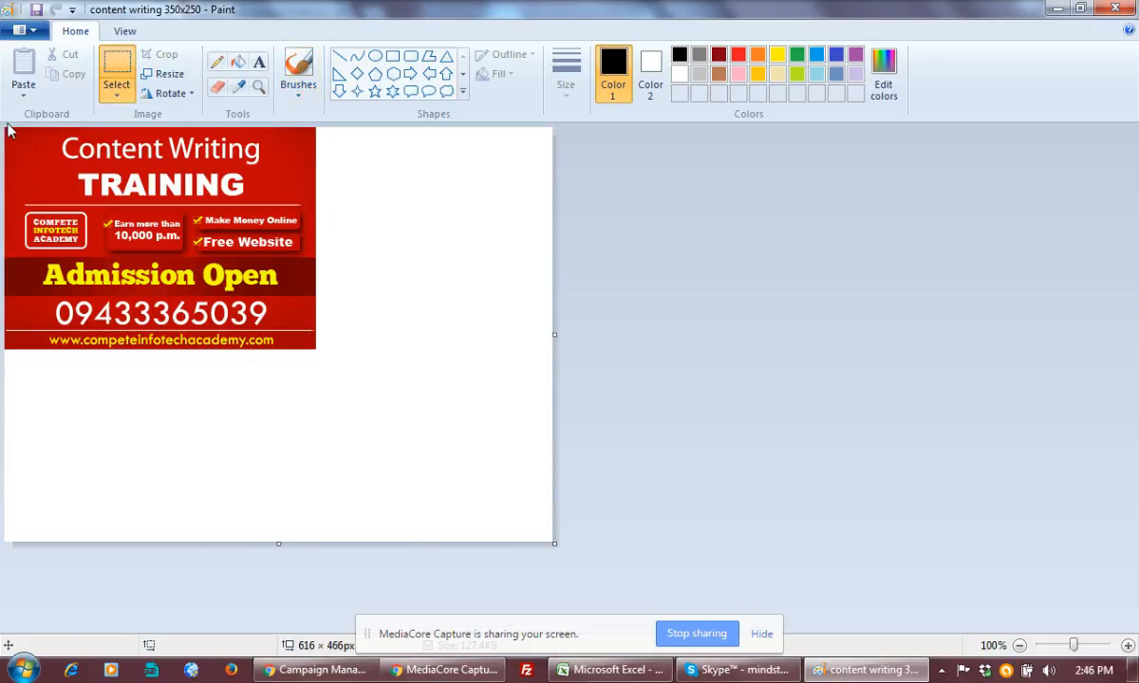
pyautogui.moveTo(8, 129); pyautogui.dragTo(317, 350)
pyautogui.moveTo(241, 245); pyautogui.dragTo(325, 326)
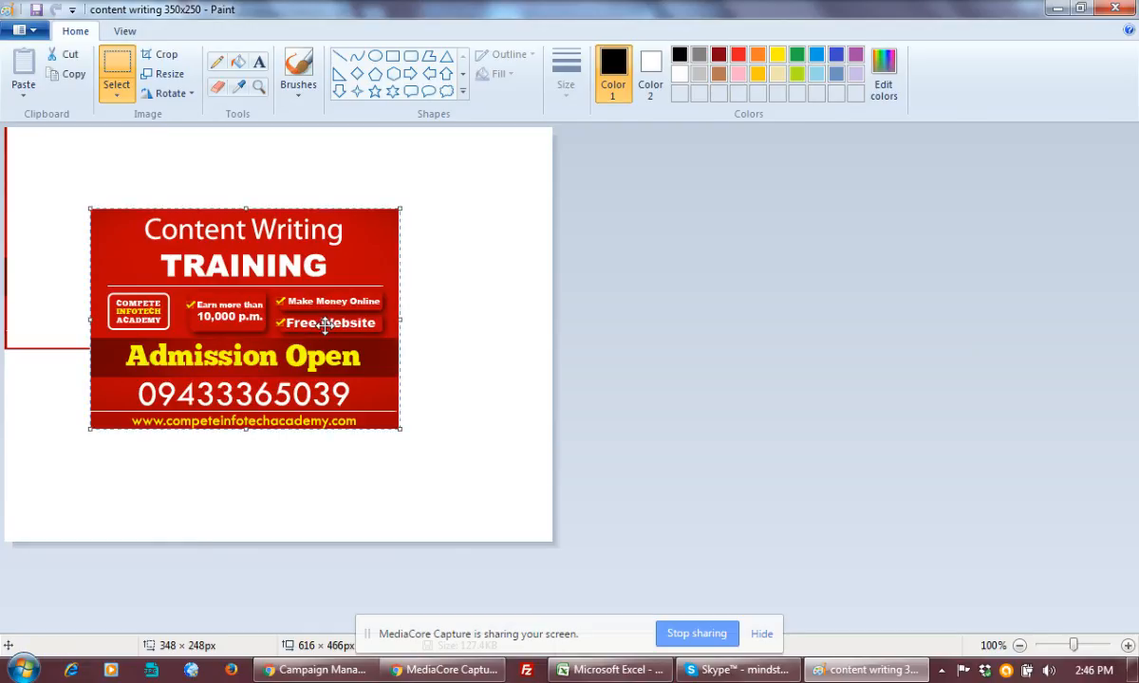
# Step: Fill the background around the banner with dark red after trying a brighter red, and save and close the image
pyautogui.click(237, 61)
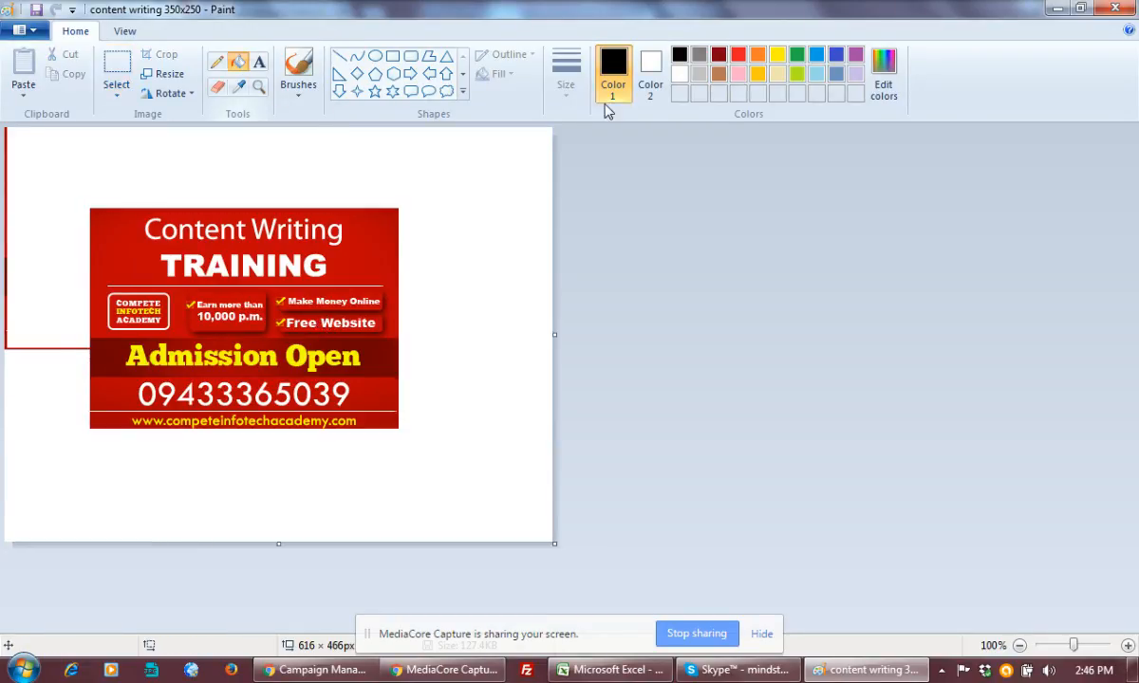
pyautogui.click(740, 55)
pyautogui.click(500, 151)
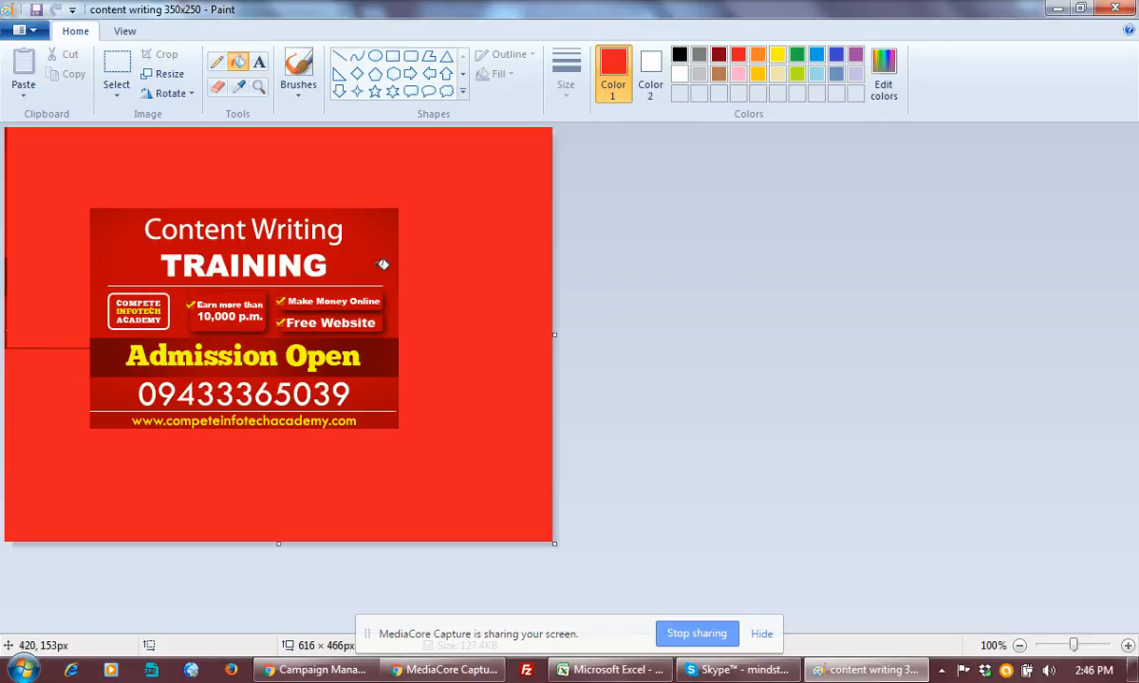
pyautogui.click(718, 54)
pyautogui.click(532, 199)
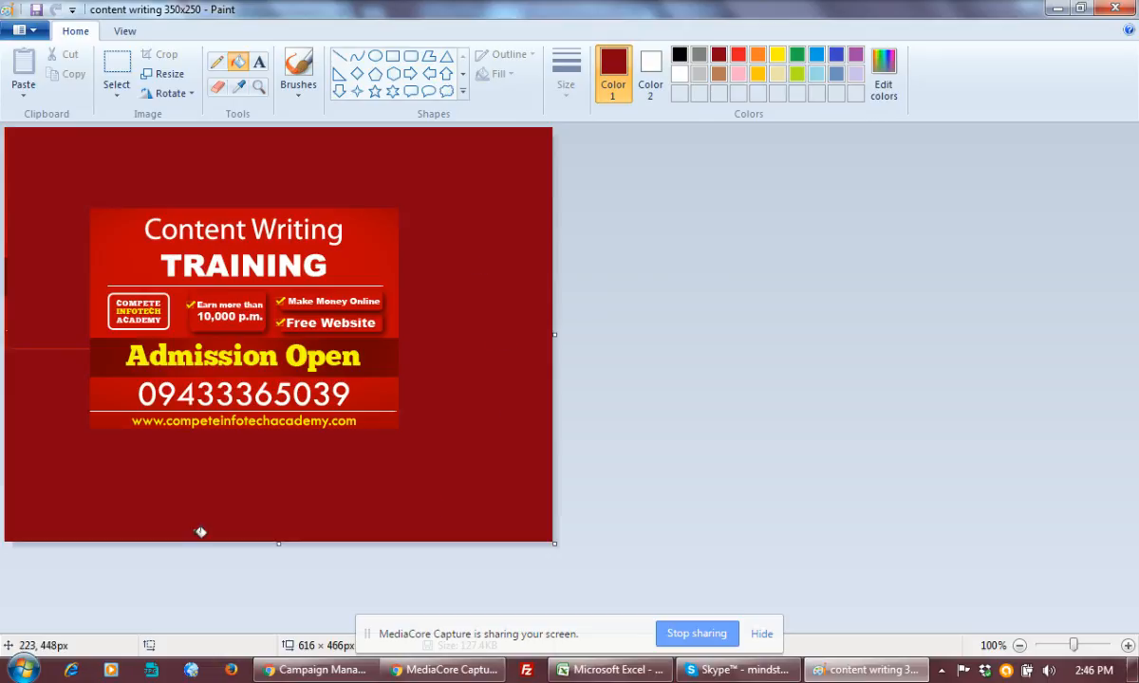
pyautogui.click(36, 10)
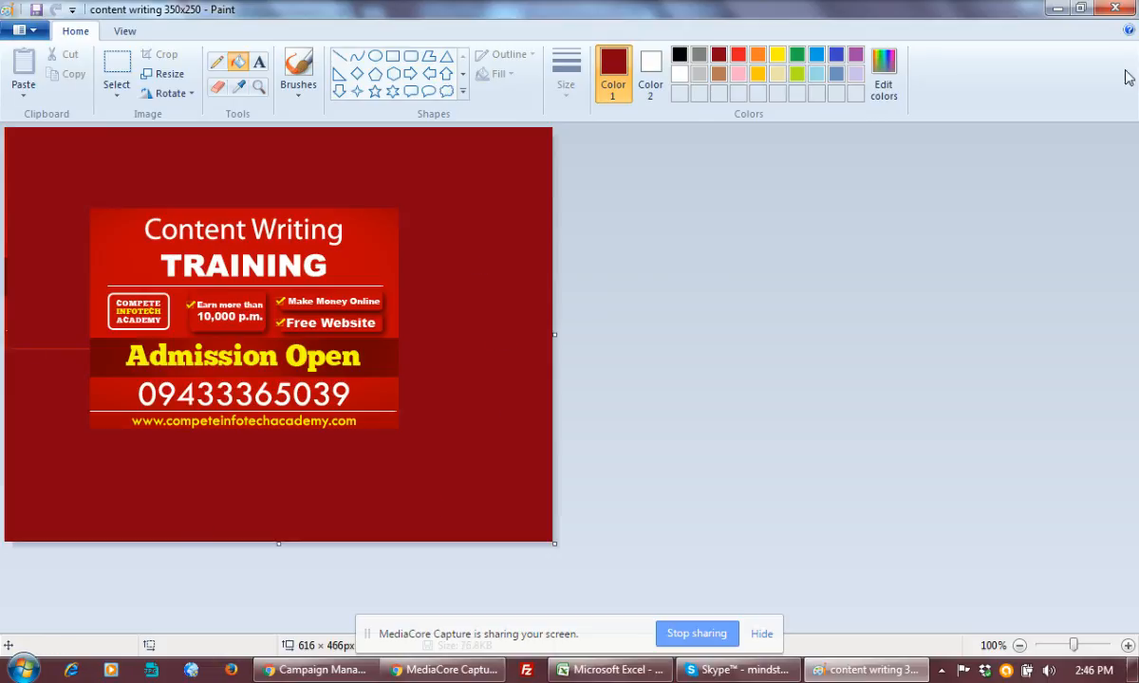
pyautogui.click(1115, 10)
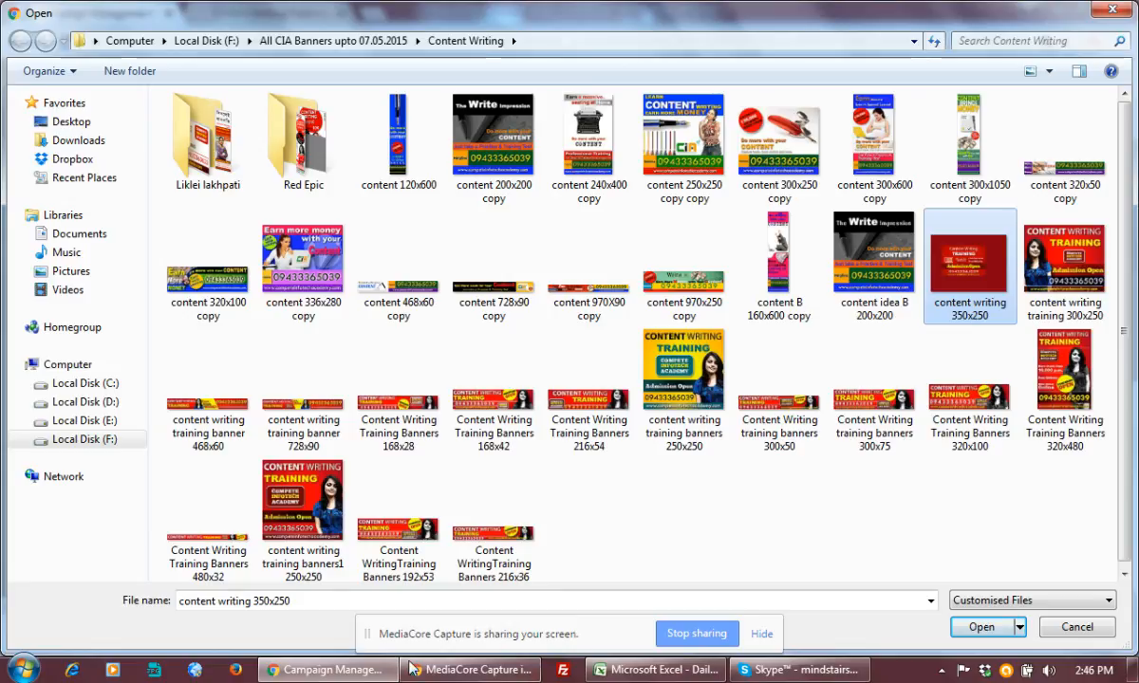
# Step: Upload the edited content writing 350x250 file as the responsive ad's image
pyautogui.click(312, 672)
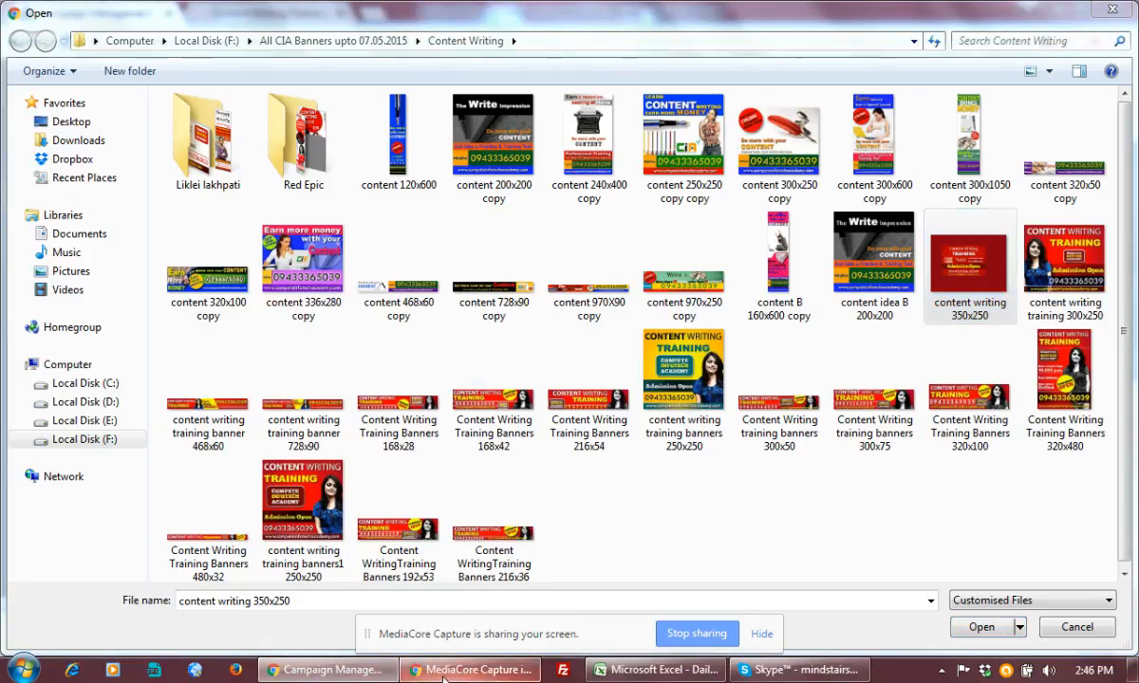
pyautogui.click(982, 299)
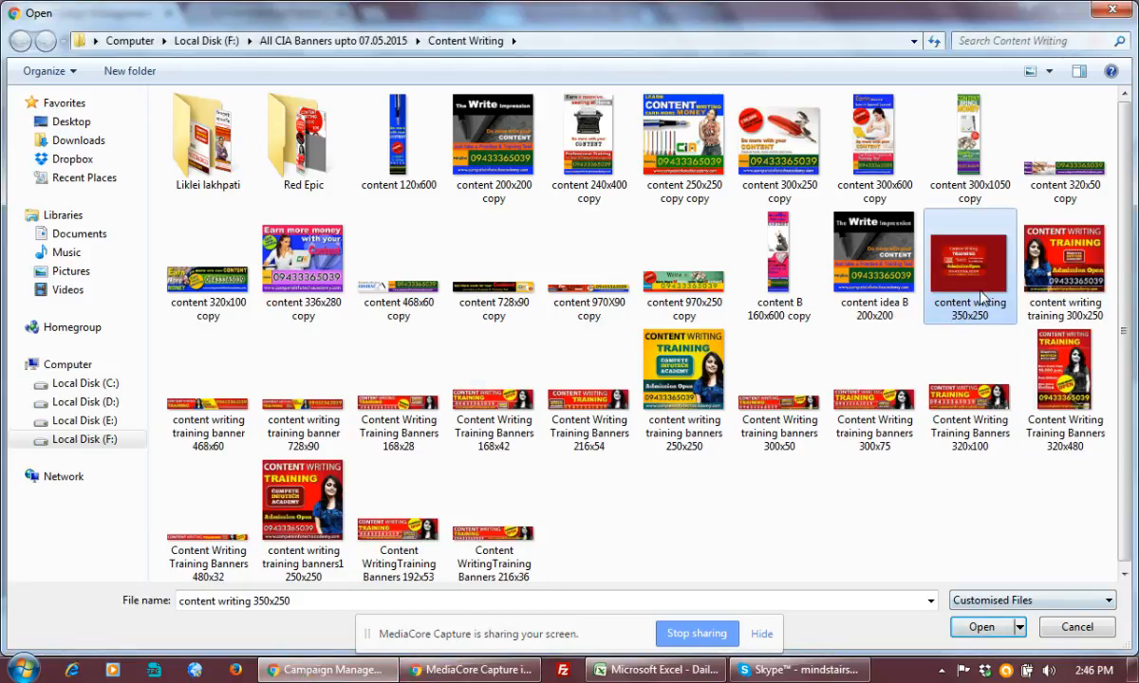
pyautogui.doubleClick(982, 299)
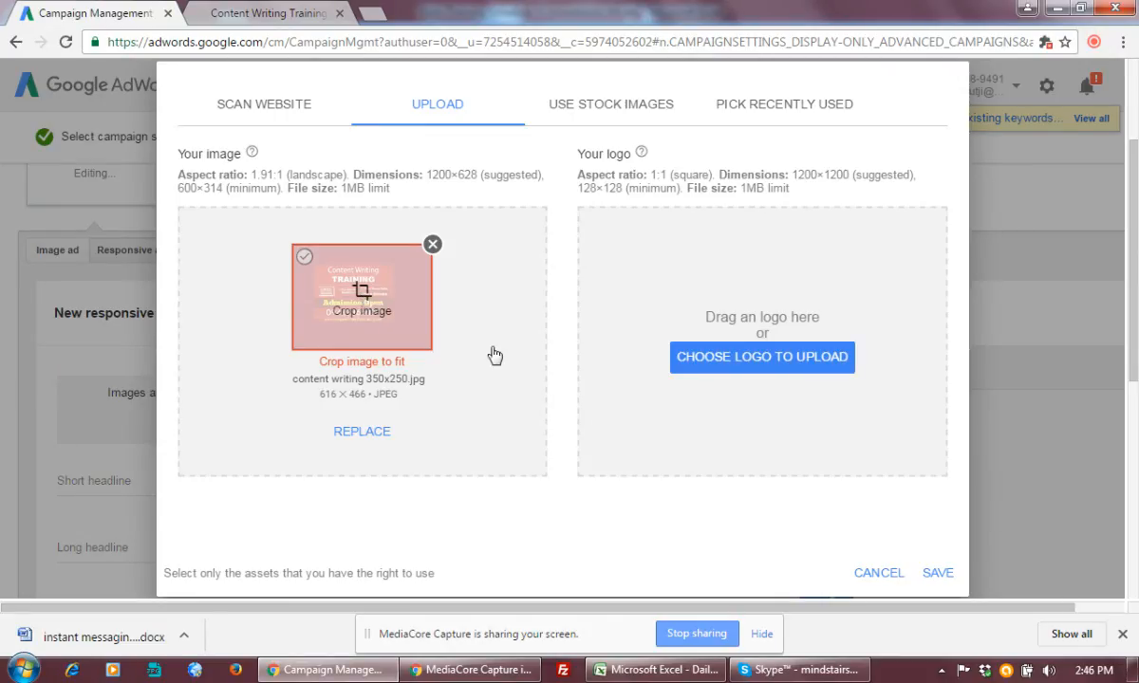
# Step: Upload Compete Infotech academy logo from the desktop's Cia local listing folder as the ad's logo, and save the assets to the ad
pyautogui.click(773, 366)
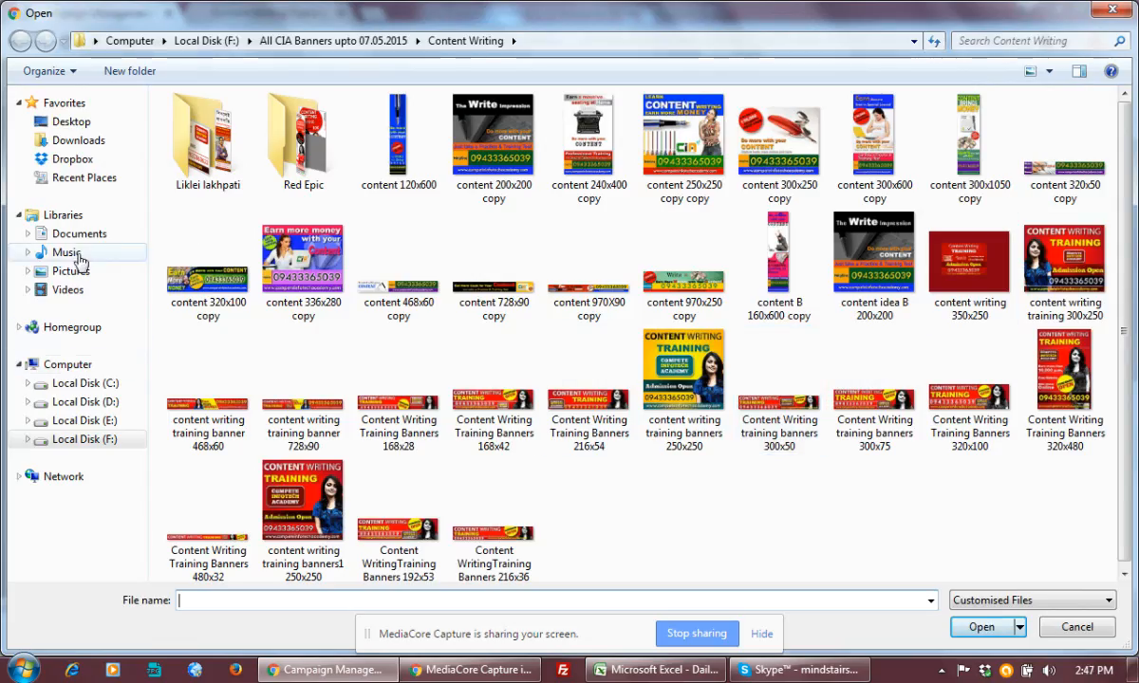
pyautogui.click(80, 125)
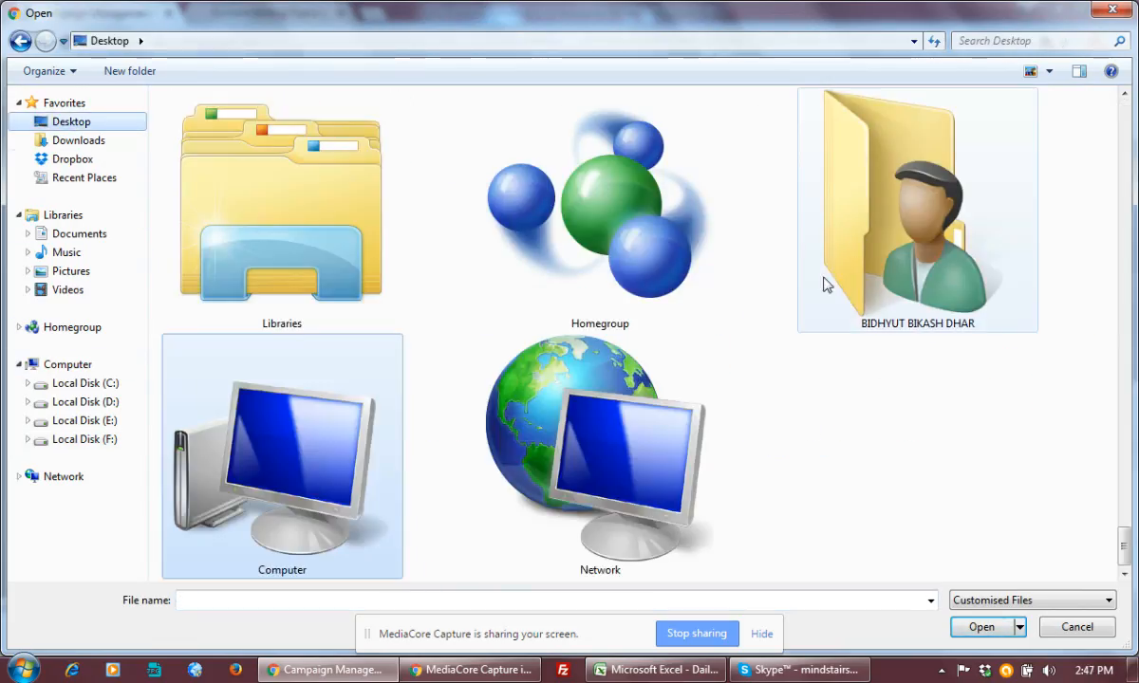
pyautogui.moveTo(1123, 543); pyautogui.dragTo(1132, 142)
pyautogui.doubleClick(930, 267)
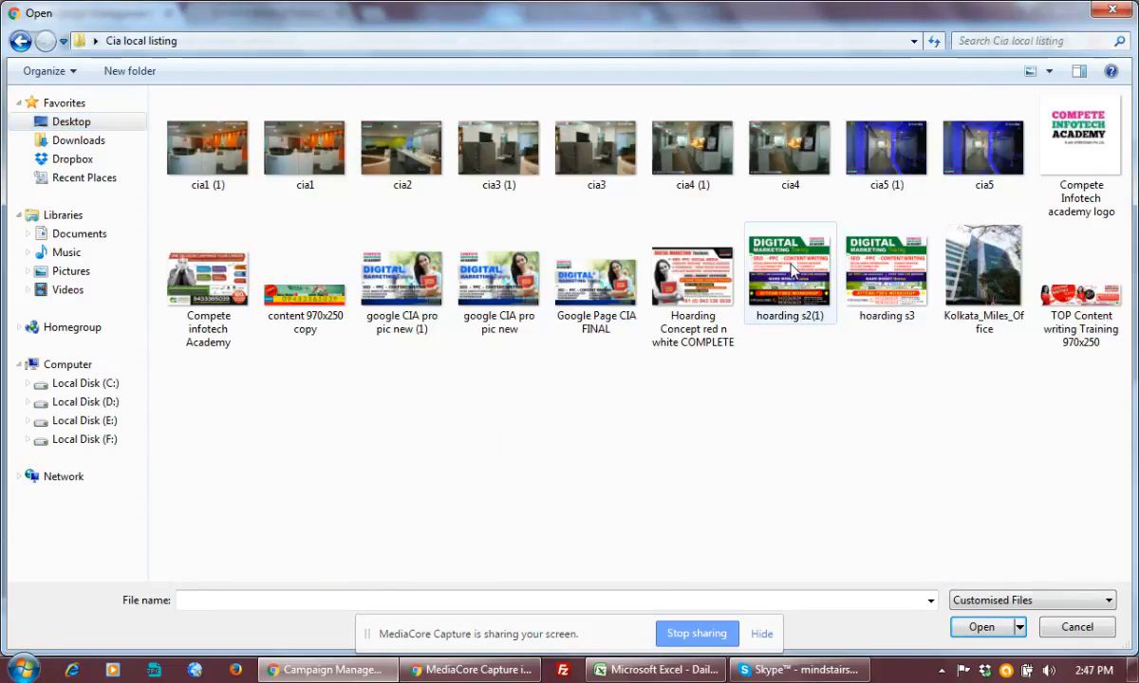
pyautogui.click(1082, 140)
pyautogui.doubleClick(1082, 140)
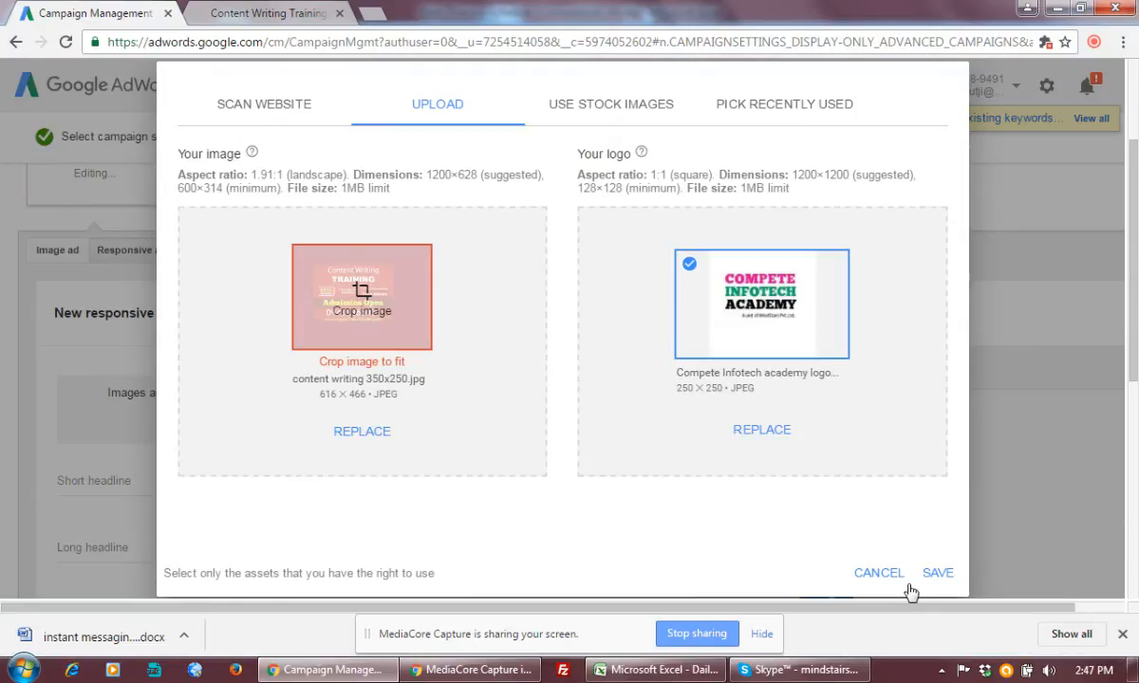
pyautogui.click(938, 575)
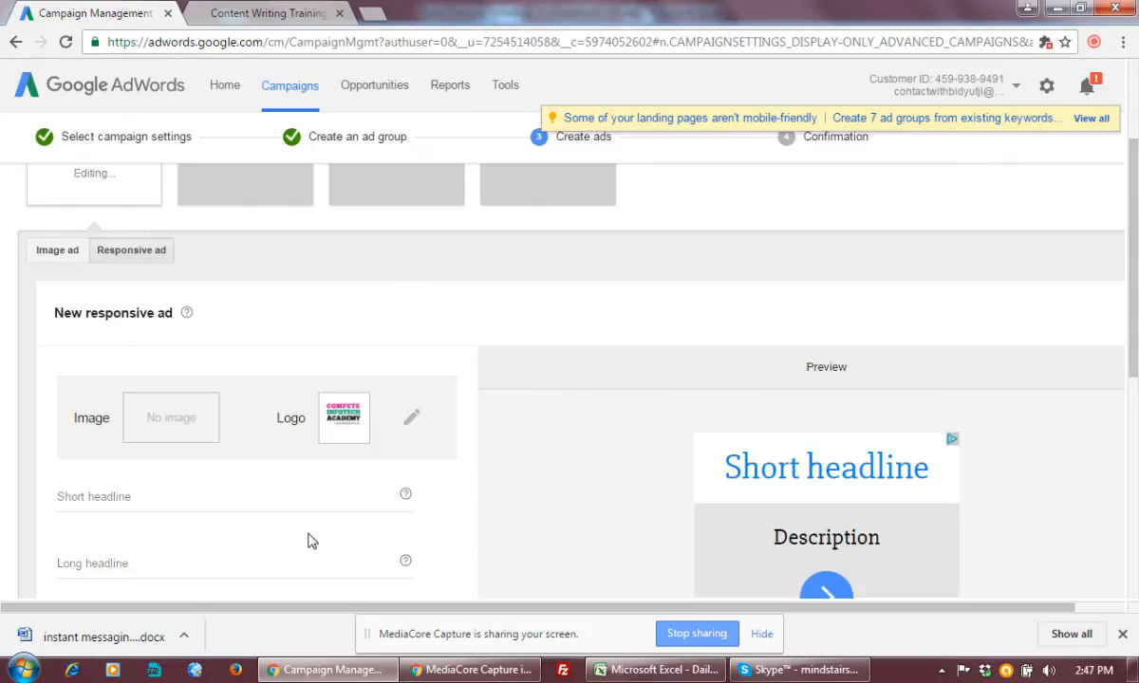
pyautogui.scroll(-2, 354, 513)
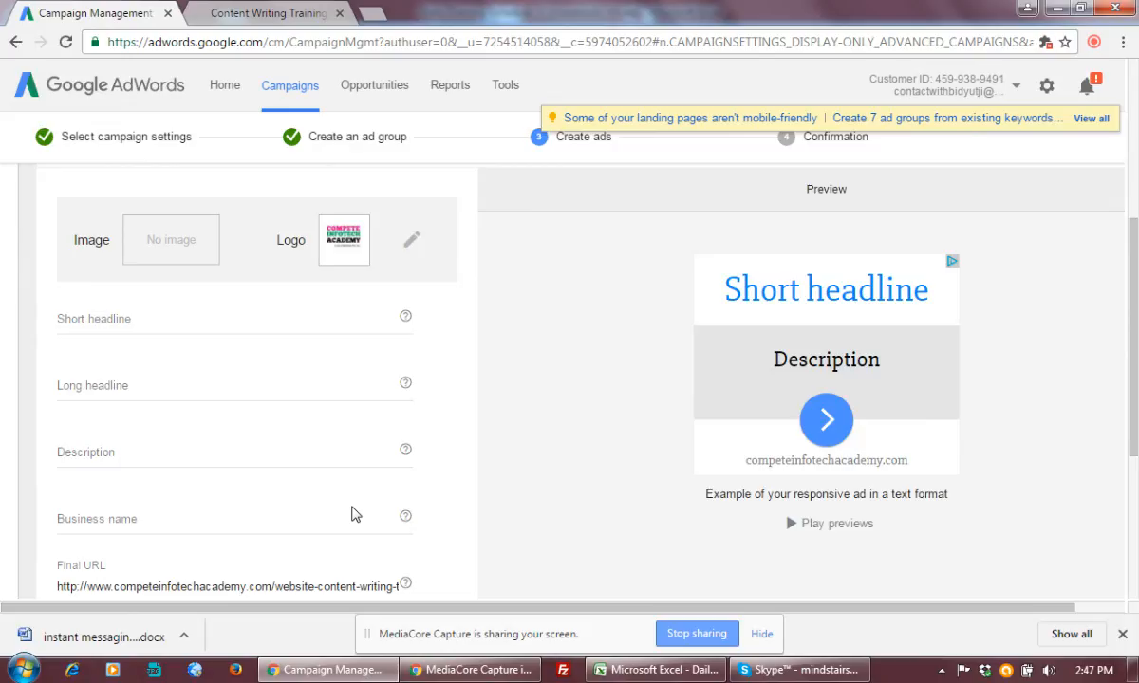
# Step: Enter "Content Writing Training" as the responsive ad's short headline
pyautogui.scroll(1, 194, 467)
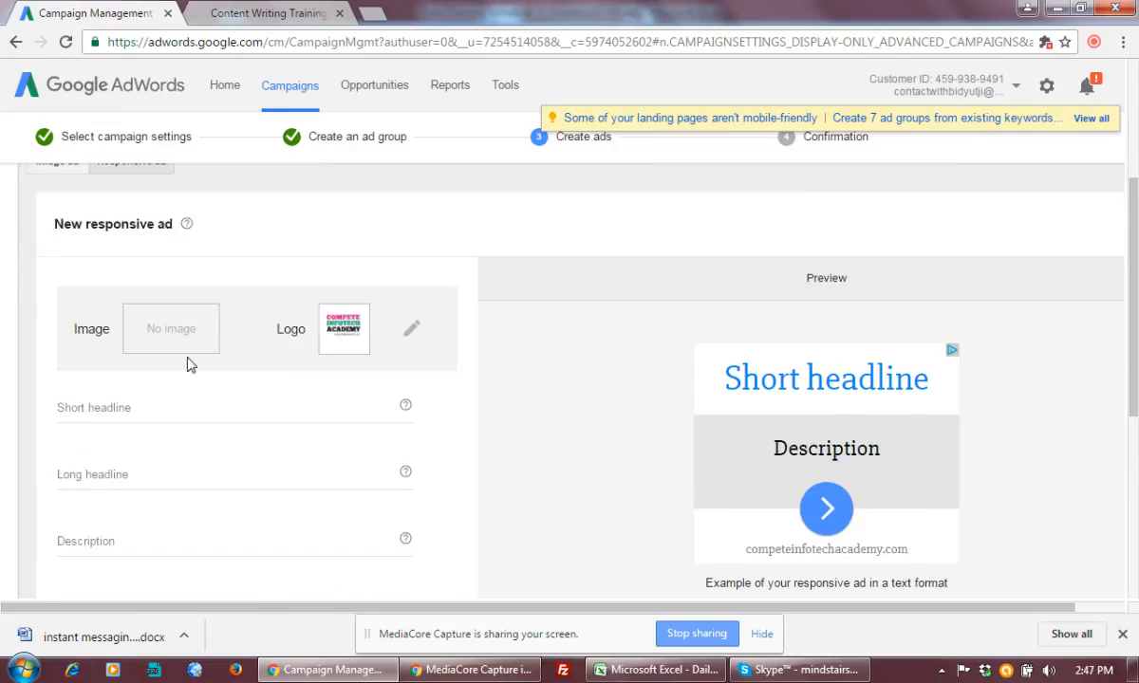
pyautogui.scroll(-2, 210, 402)
pyautogui.scroll(5, 211, 400)
pyautogui.scroll(-3, 212, 397)
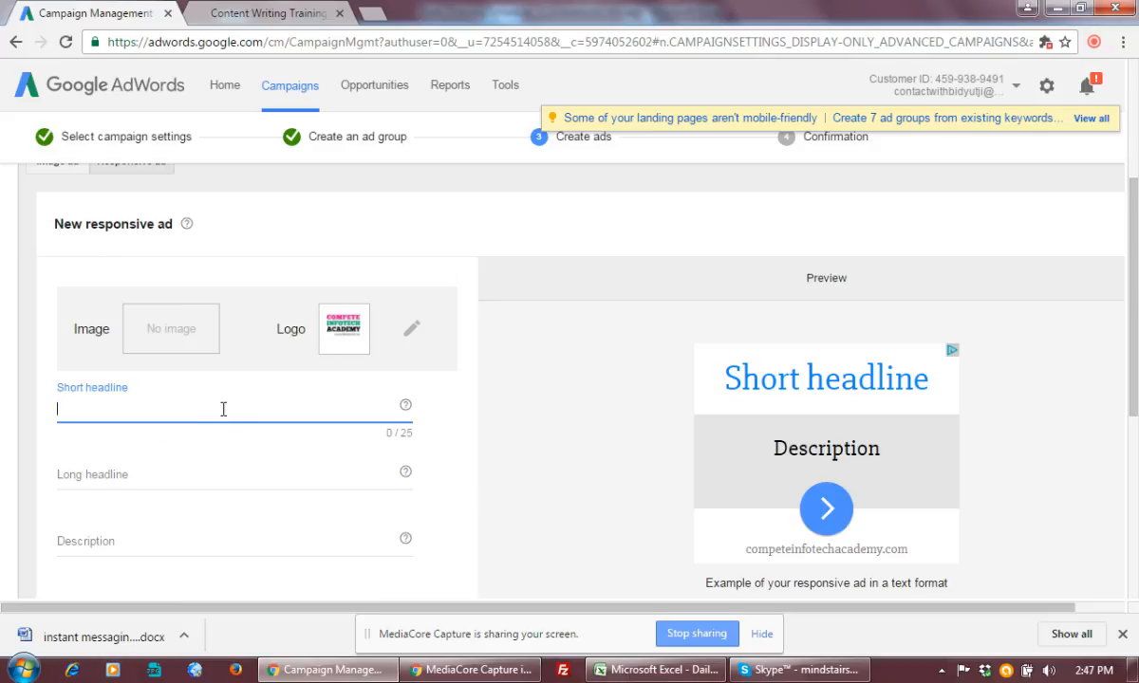
pyautogui.write('ntent Writi')
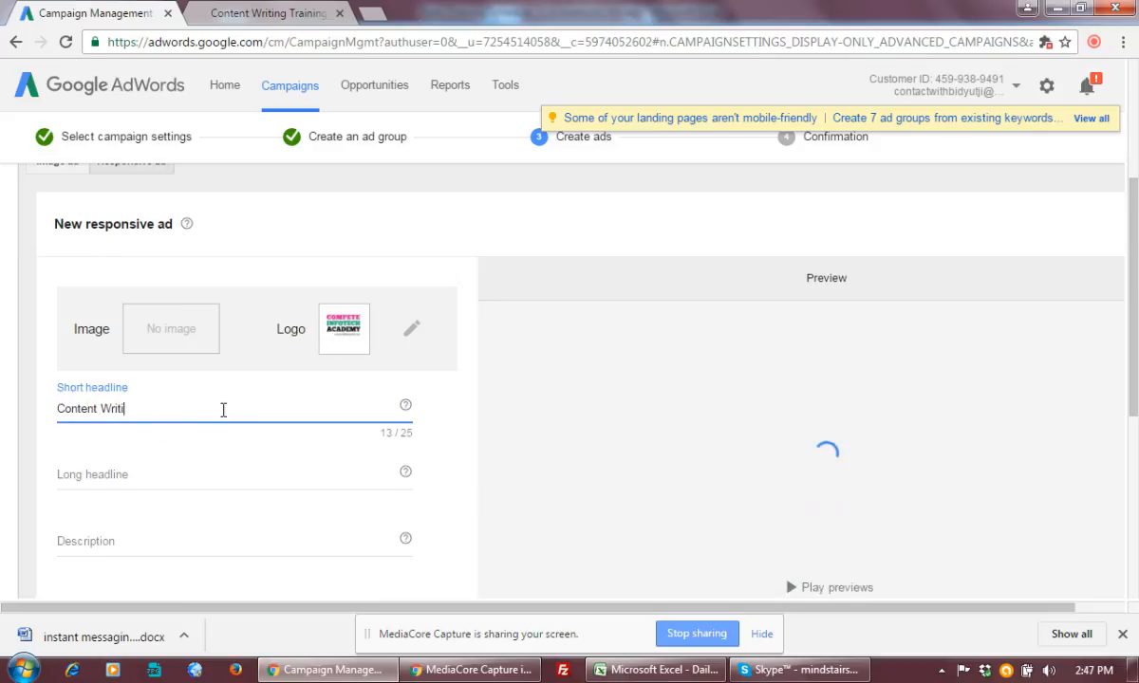
pyautogui.write('ng Traininhg')
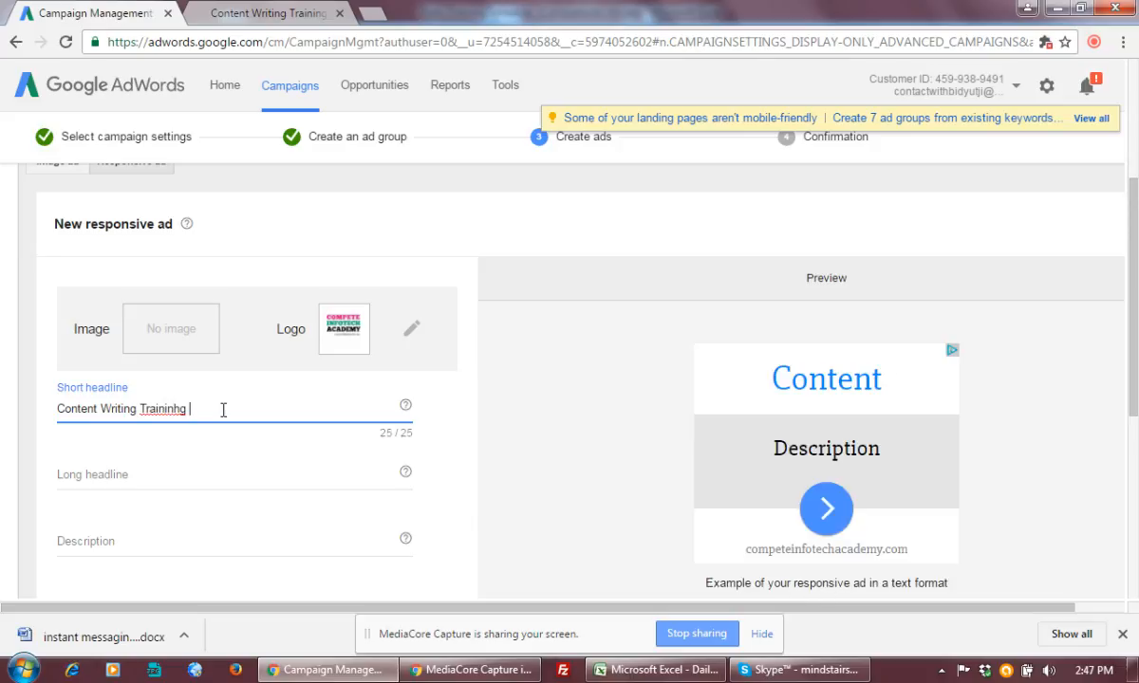
pyautogui.press('BackSpace')
pyautogui.press('BackSpace')
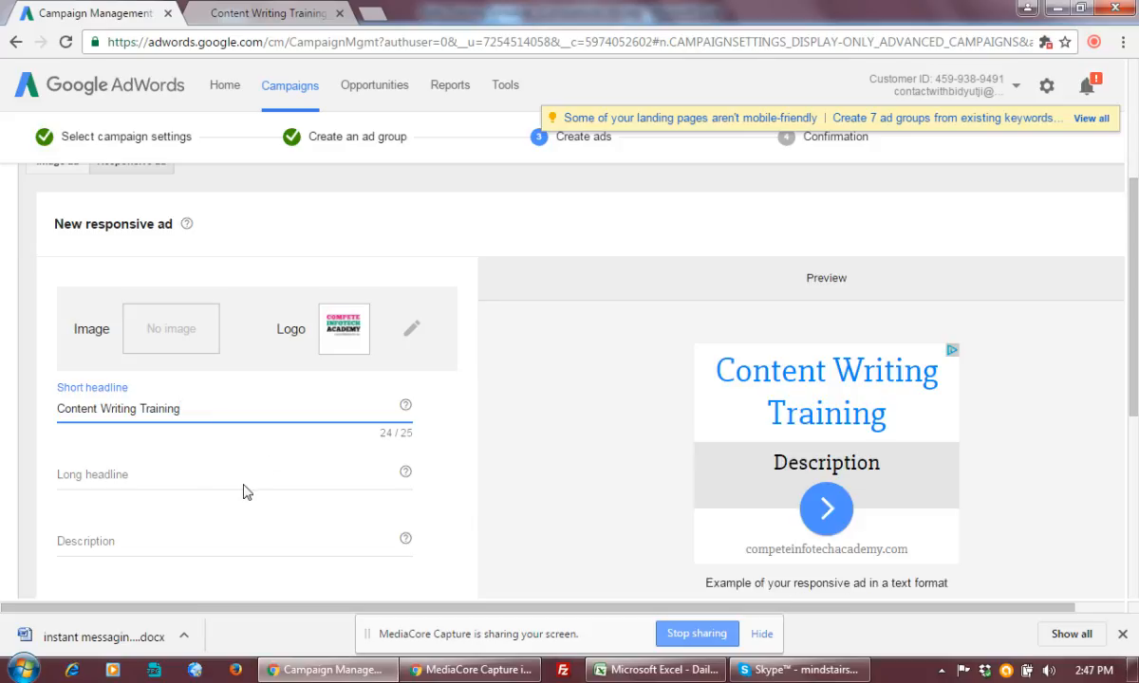
# Step: Begin the long headline with "Learn Technical and Creative Content Writing", correcting the misspelled word to "Content"
pyautogui.click(194, 472)
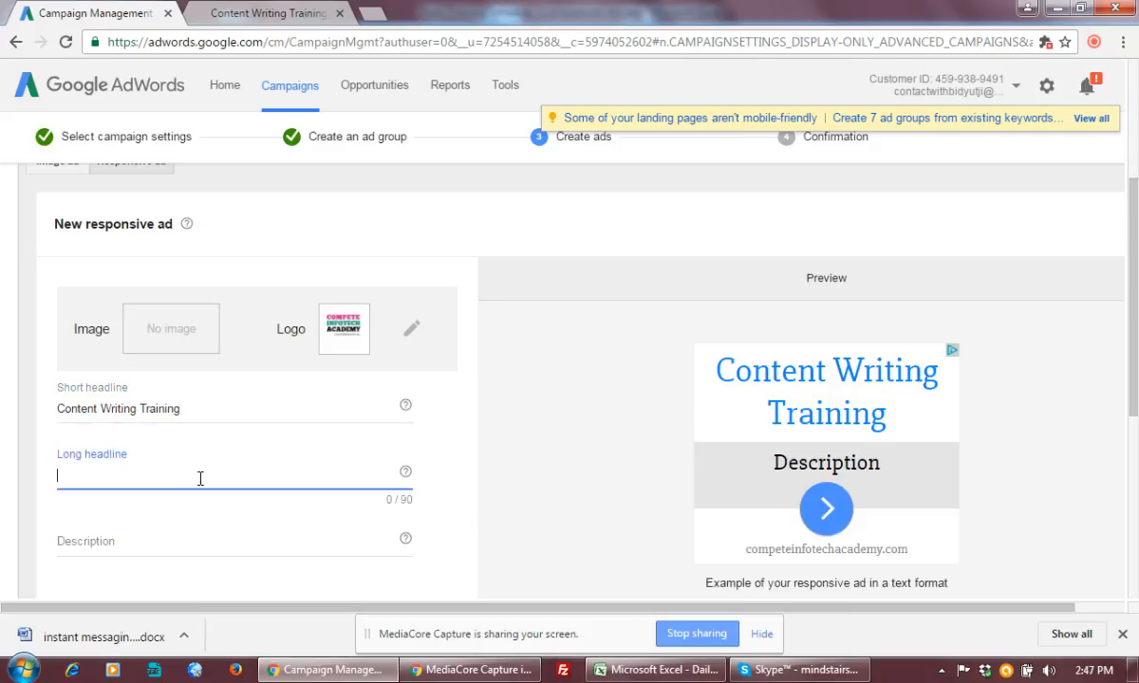
pyautogui.scroll(-2, 311, 495)
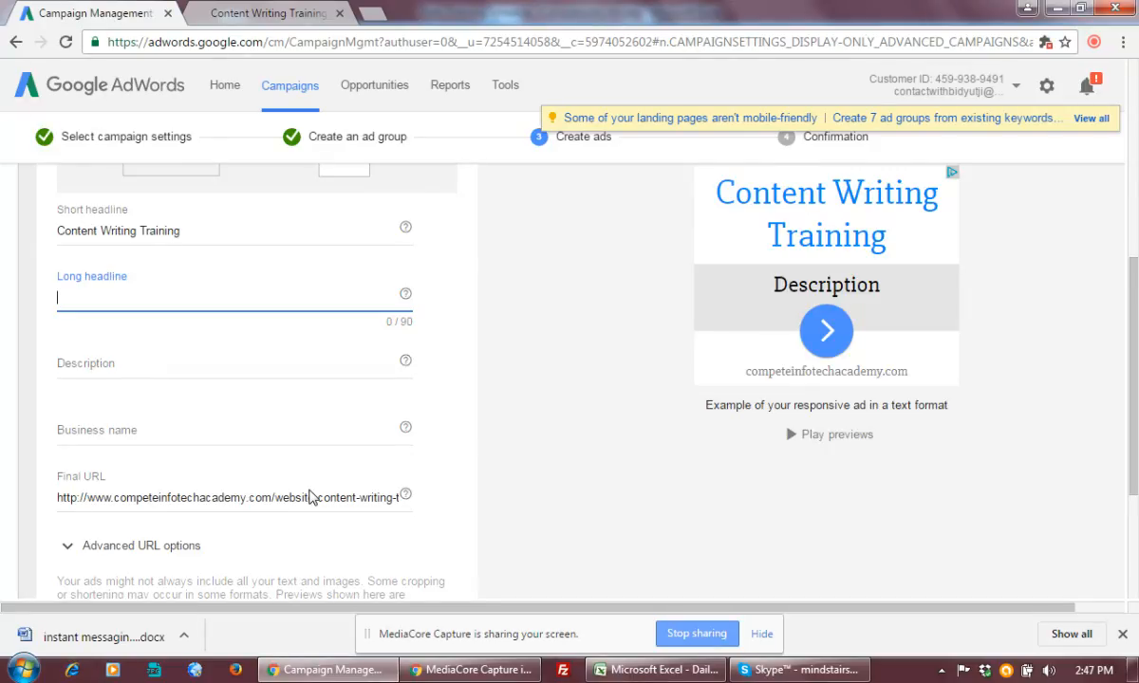
pyautogui.scroll(1, 310, 497)
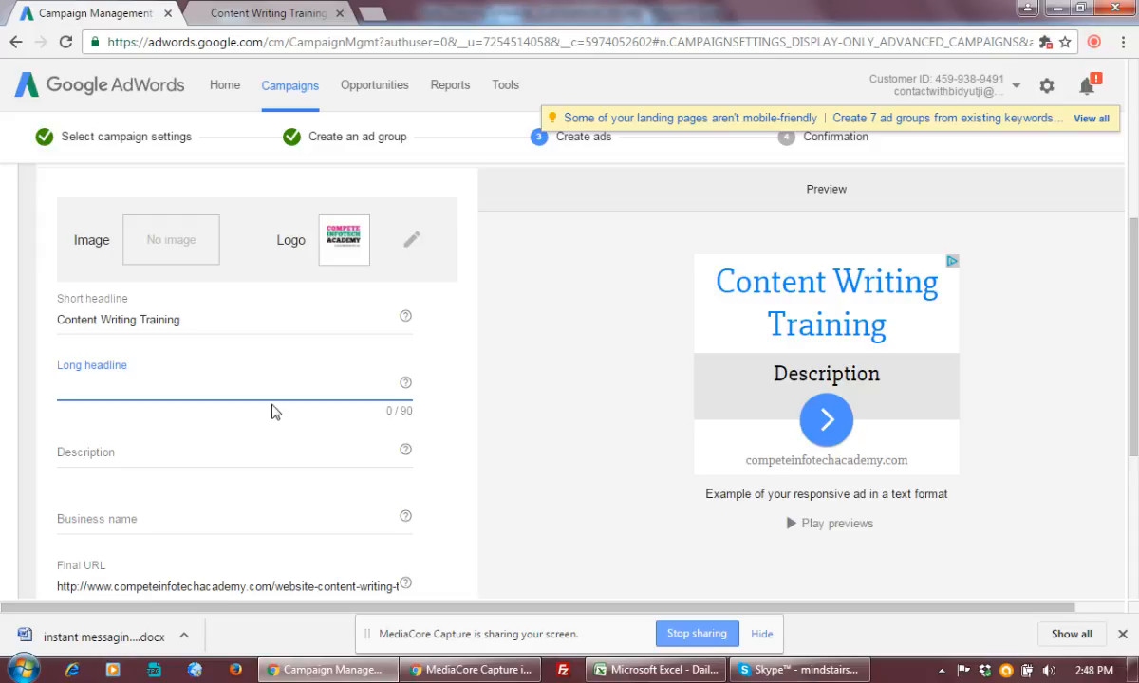
pyautogui.write('line')
pyautogui.write('arn ')
pyautogui.write('Techni')
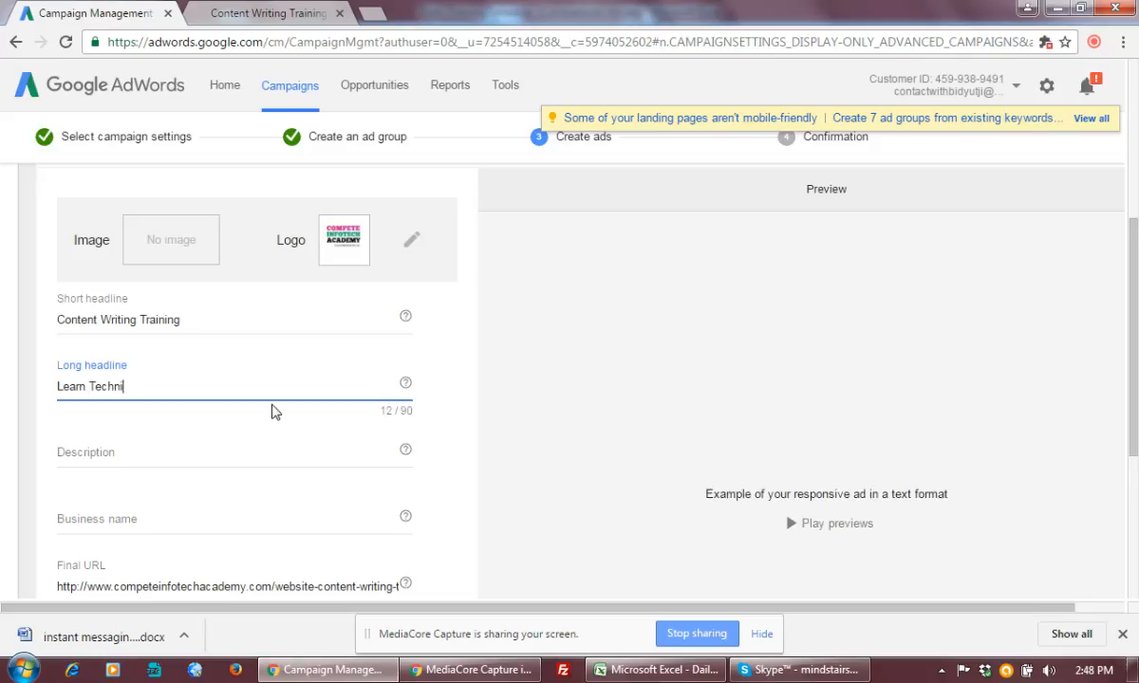
pyautogui.write('cal and Crea')
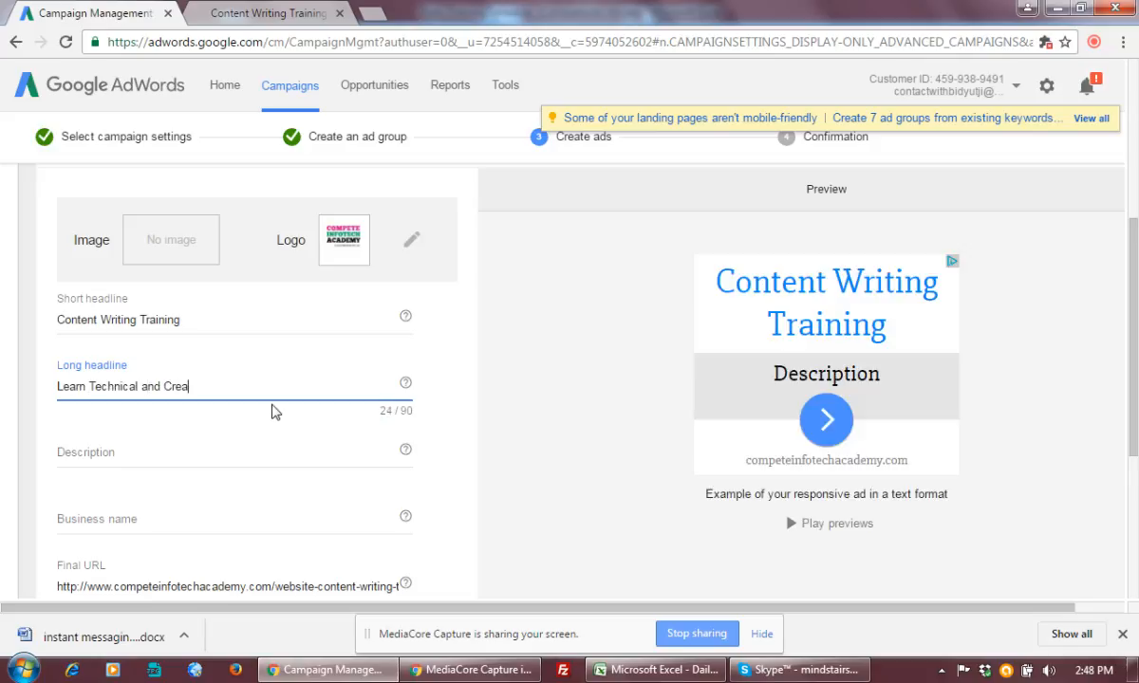
pyautogui.write('tive Conte')
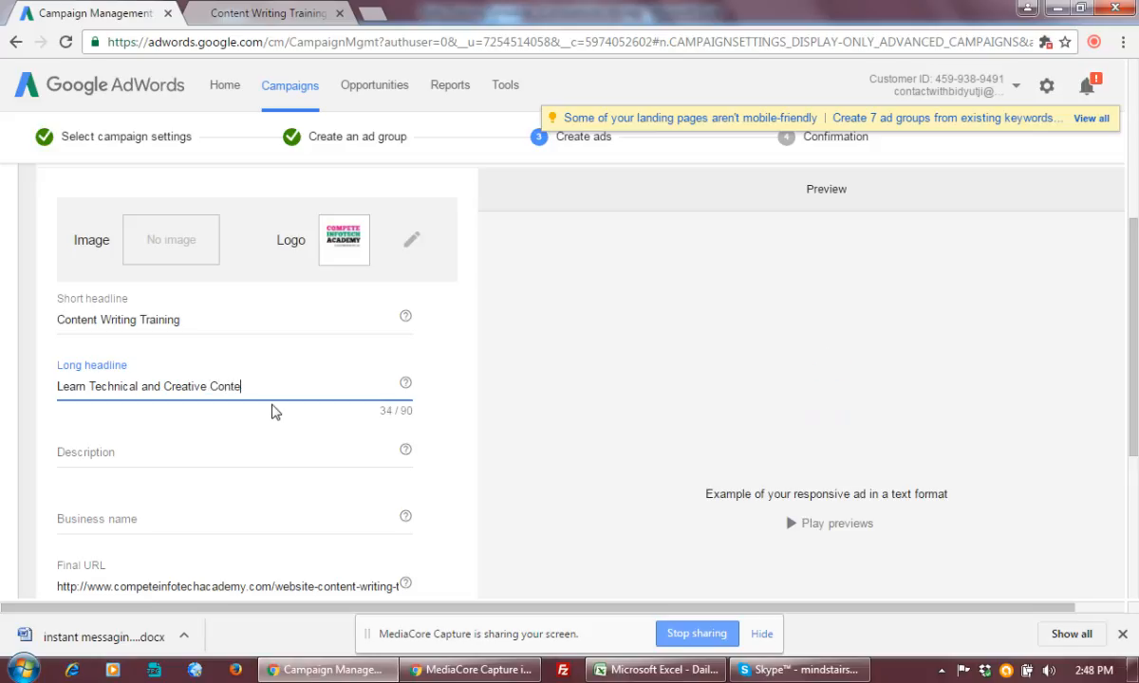
pyautogui.write('ntnt Writing')
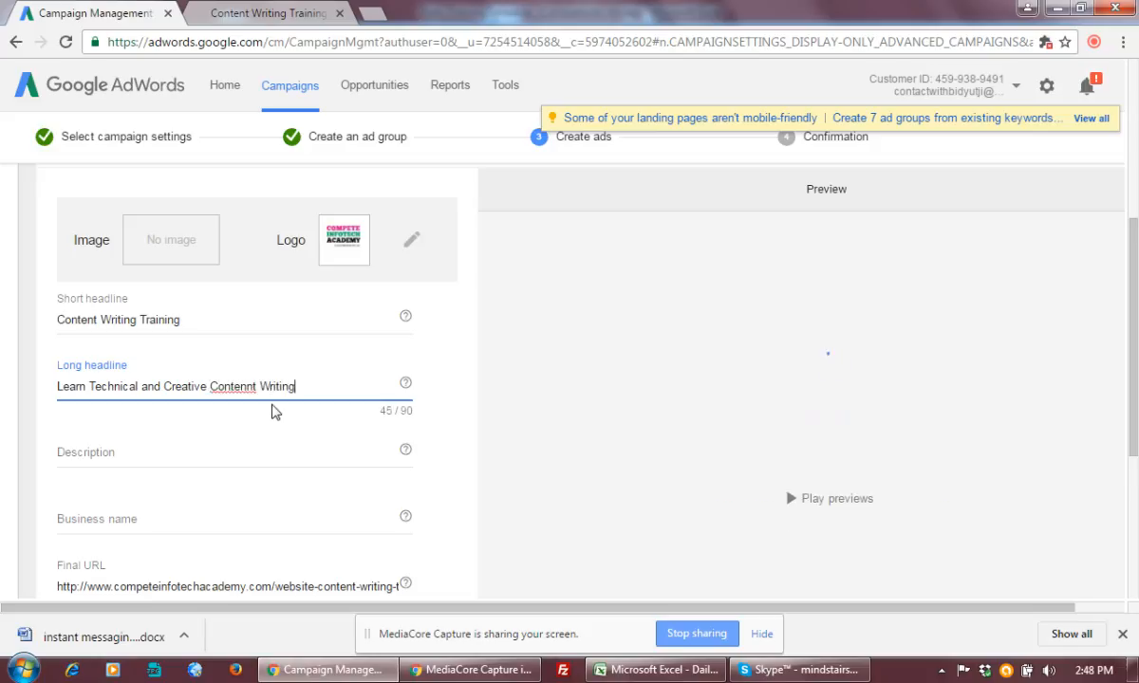
pyautogui.rightClick(239, 395)
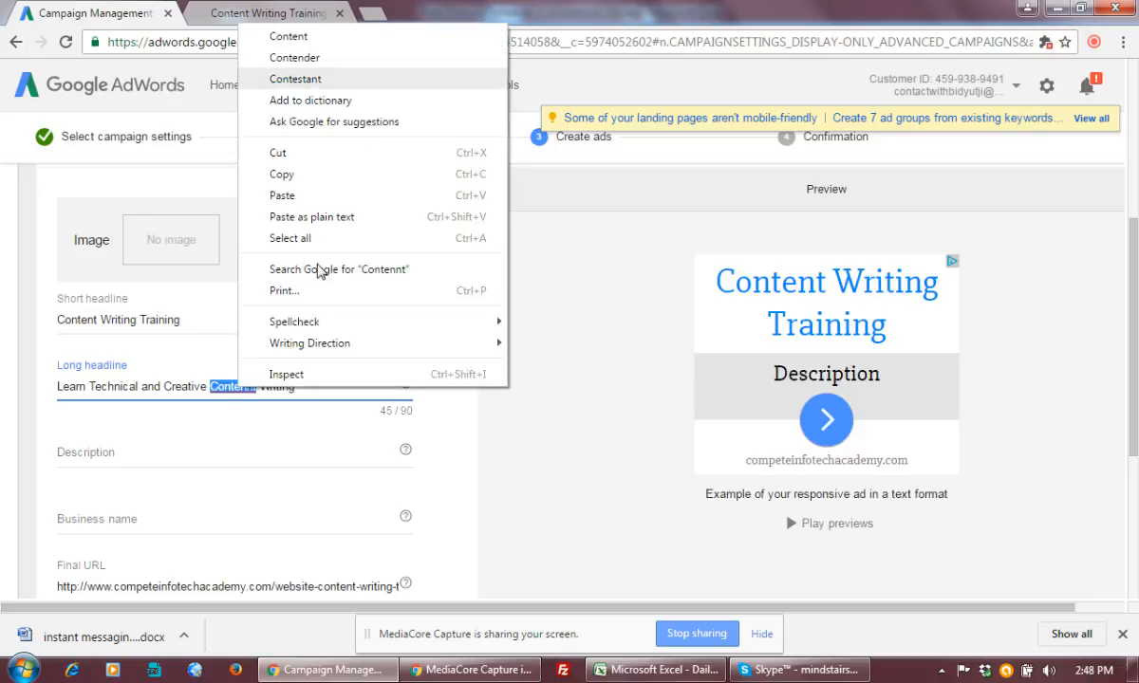
pyautogui.click(302, 39)
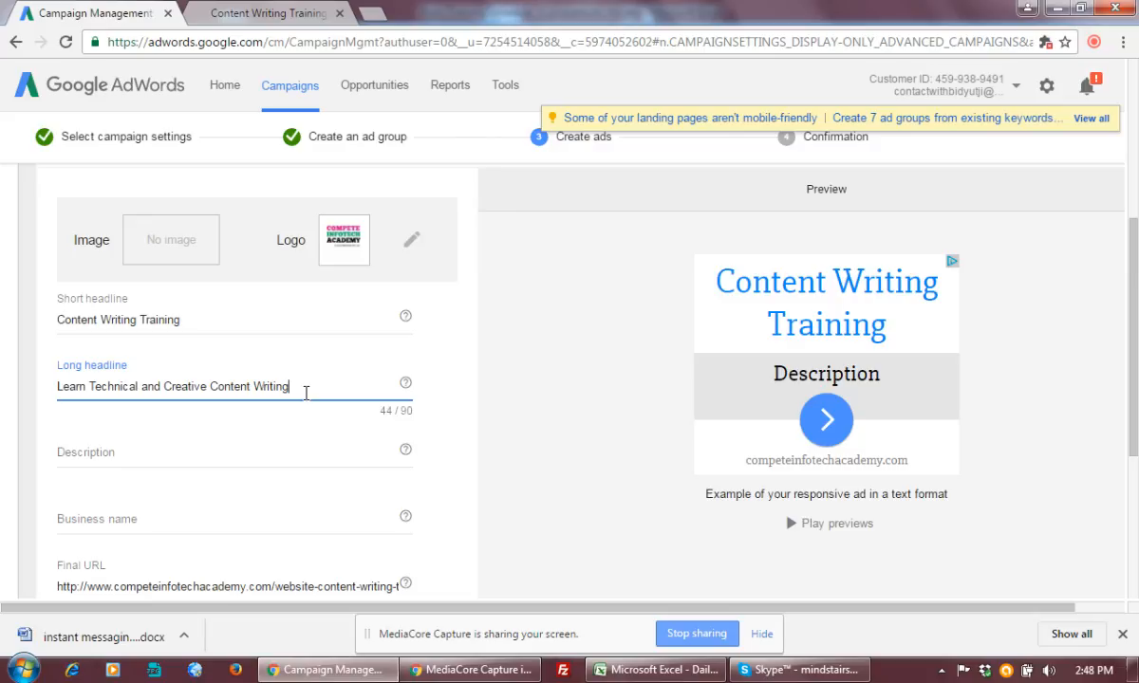
# Step: Complete the long headline by appending "to Earn 30k+ /Month from Home or MNC Jobs."
pyautogui.write('to Earn Mo')
pyautogui.press('BackSpace')
pyautogui.press('BackSpace')
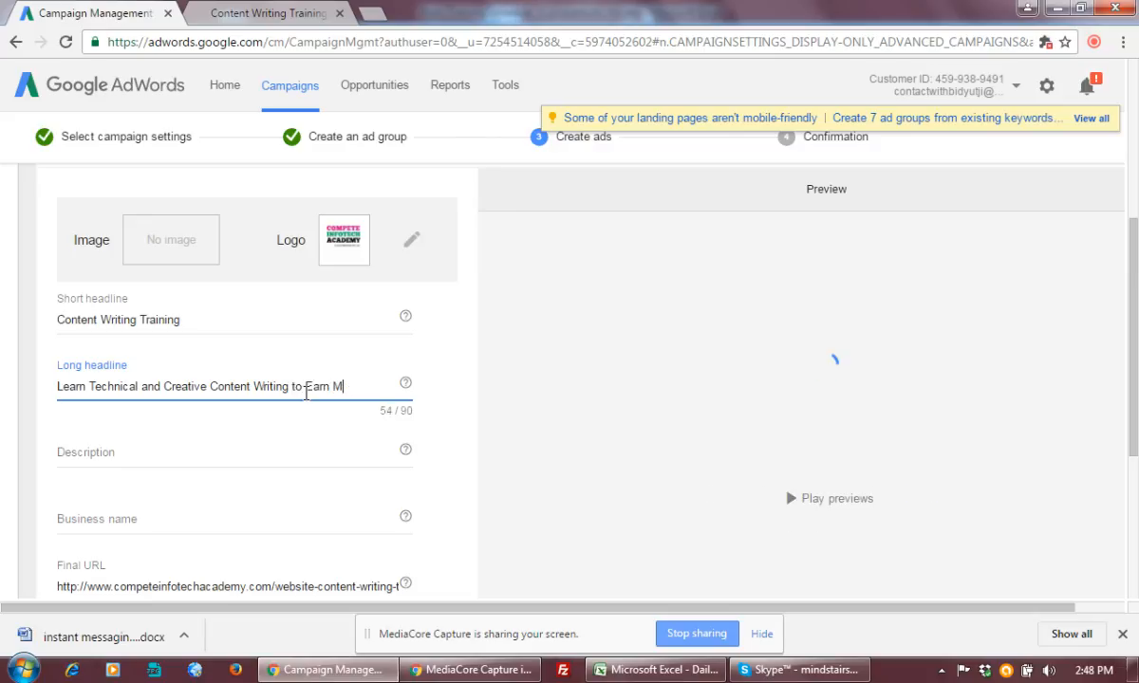
pyautogui.write('30k')
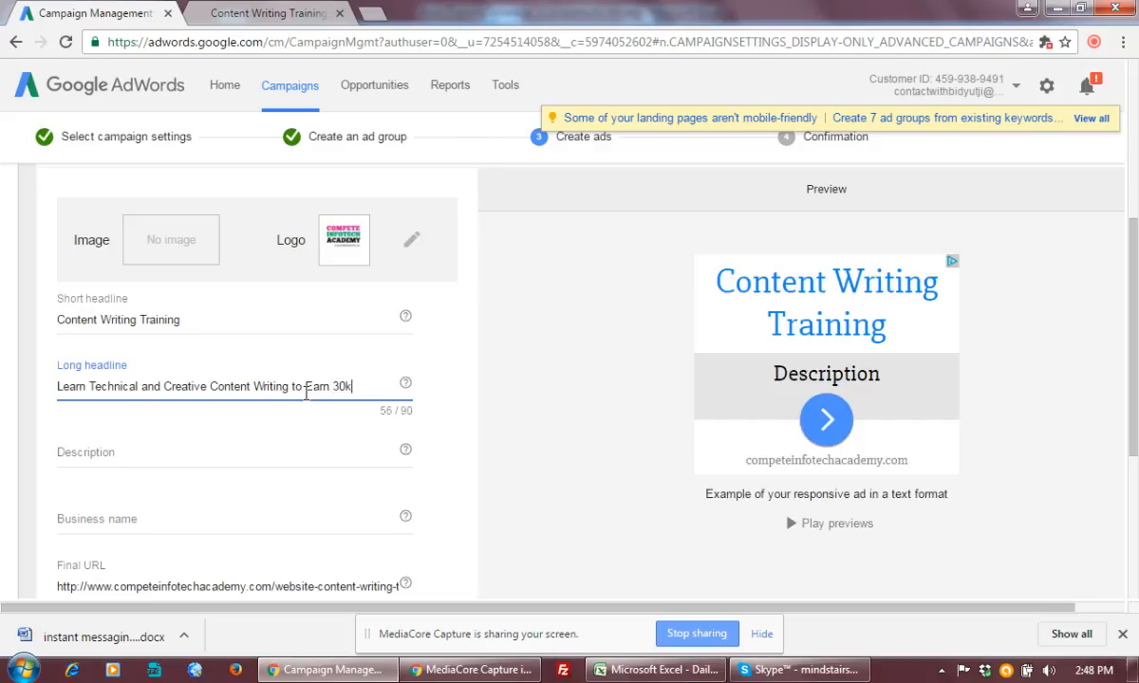
pyautogui.write('+ ')
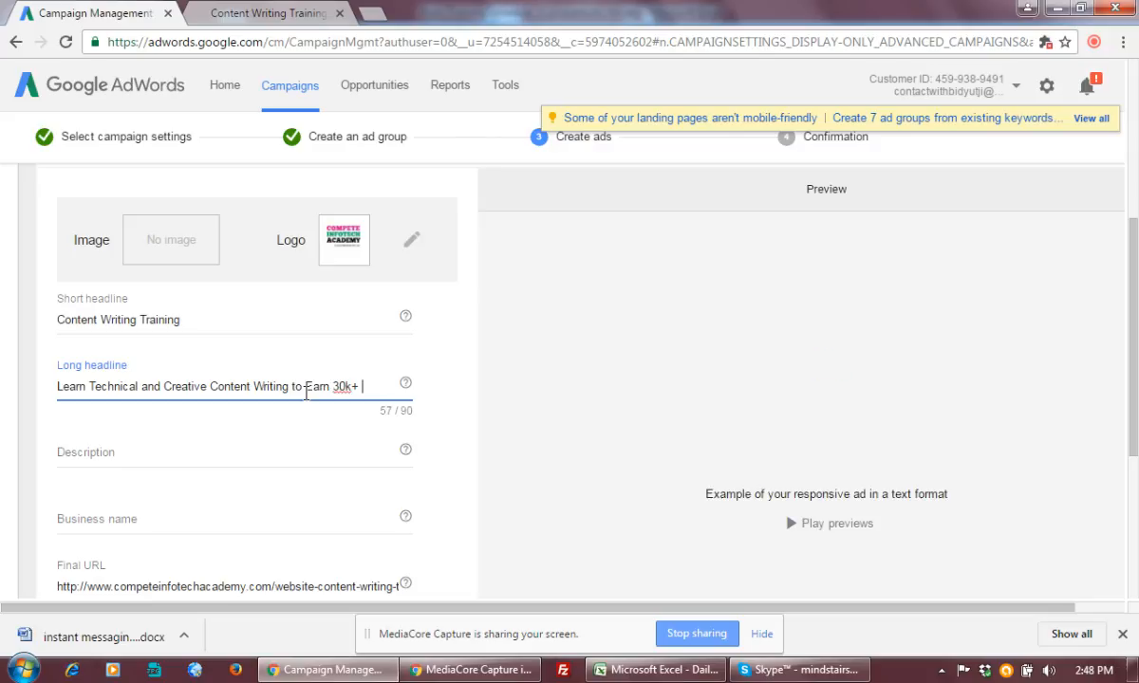
pyautogui.write(' /')
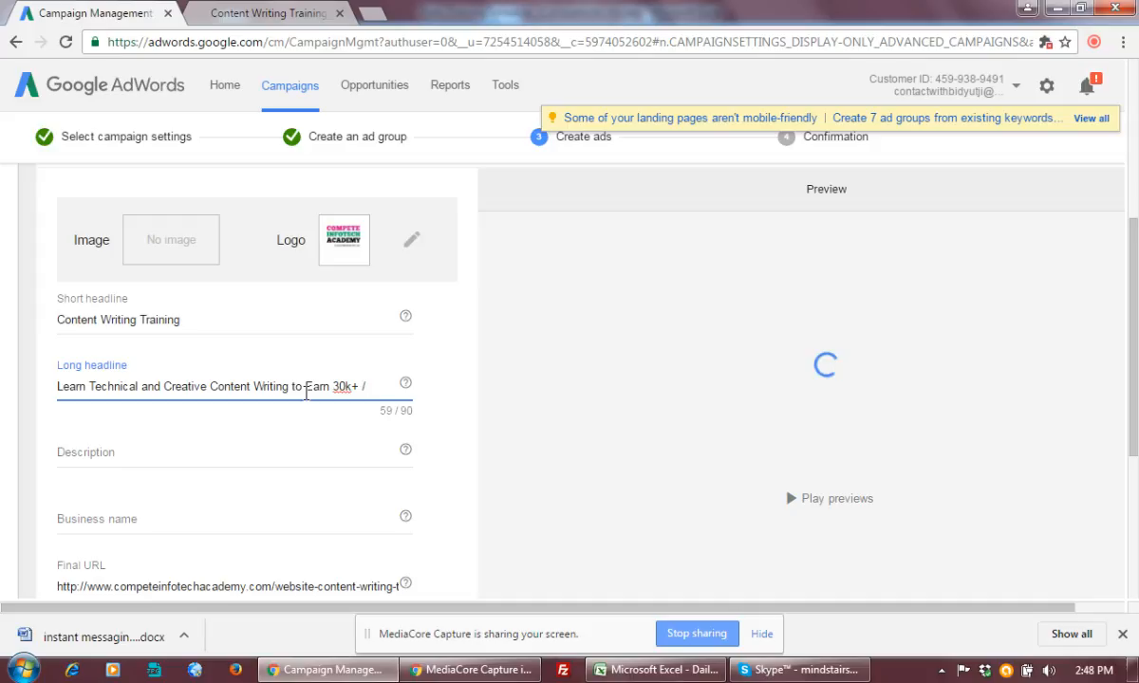
pyautogui.write('Month from')
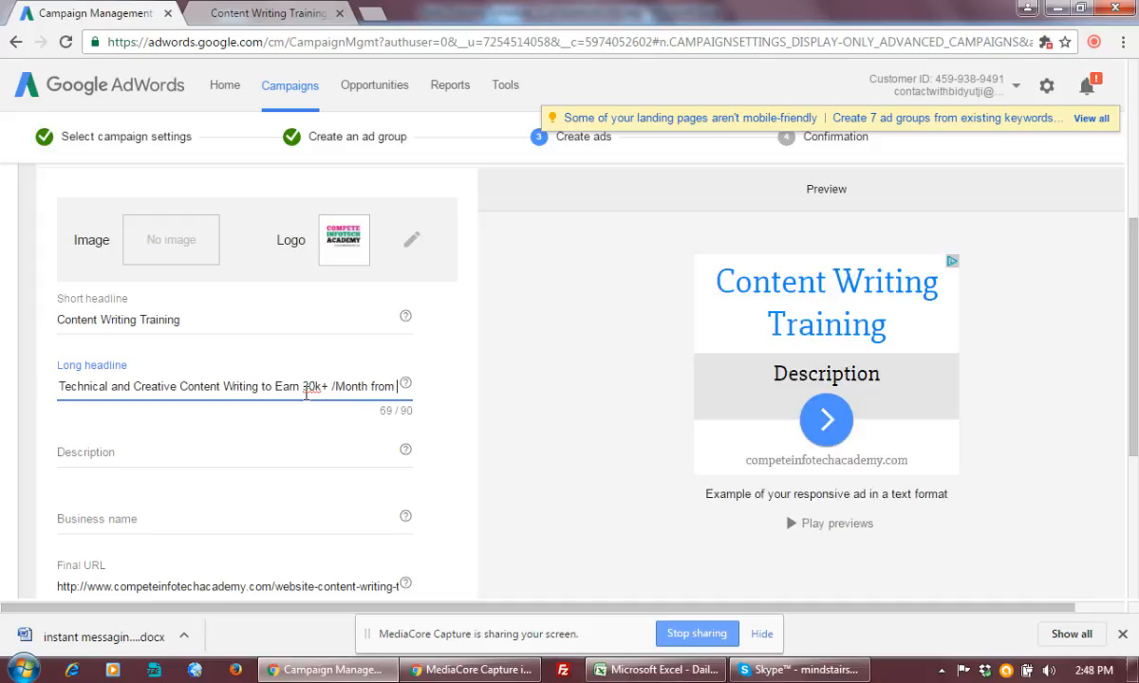
pyautogui.write(' Home or')
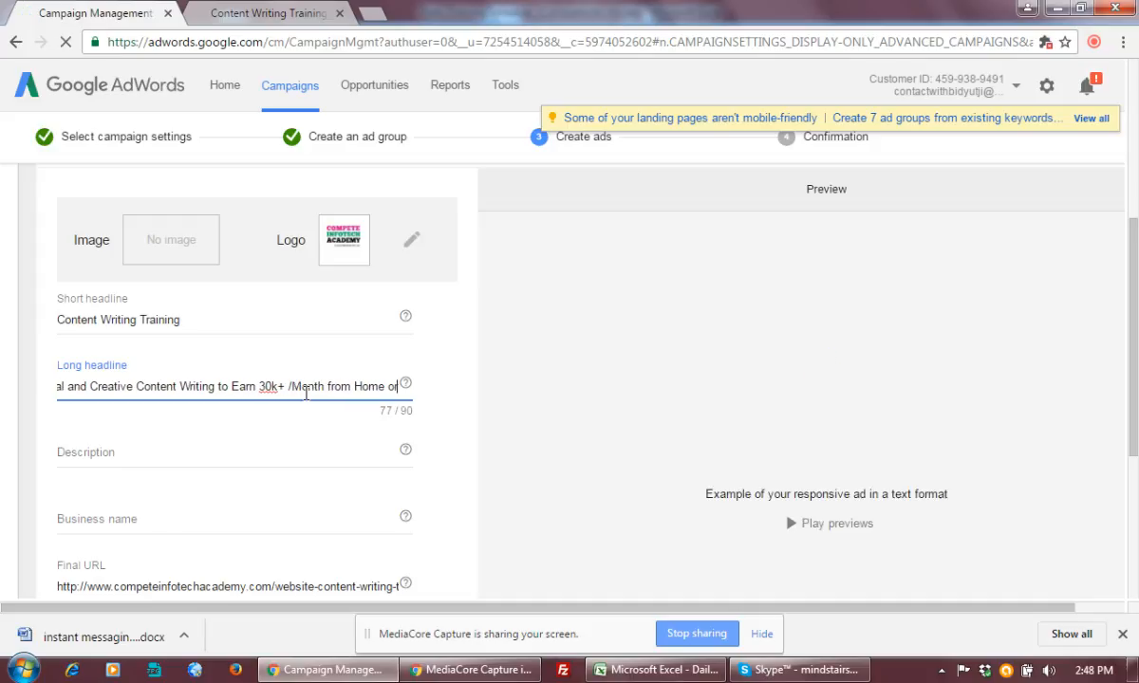
pyautogui.write(' MNC Jobs.')
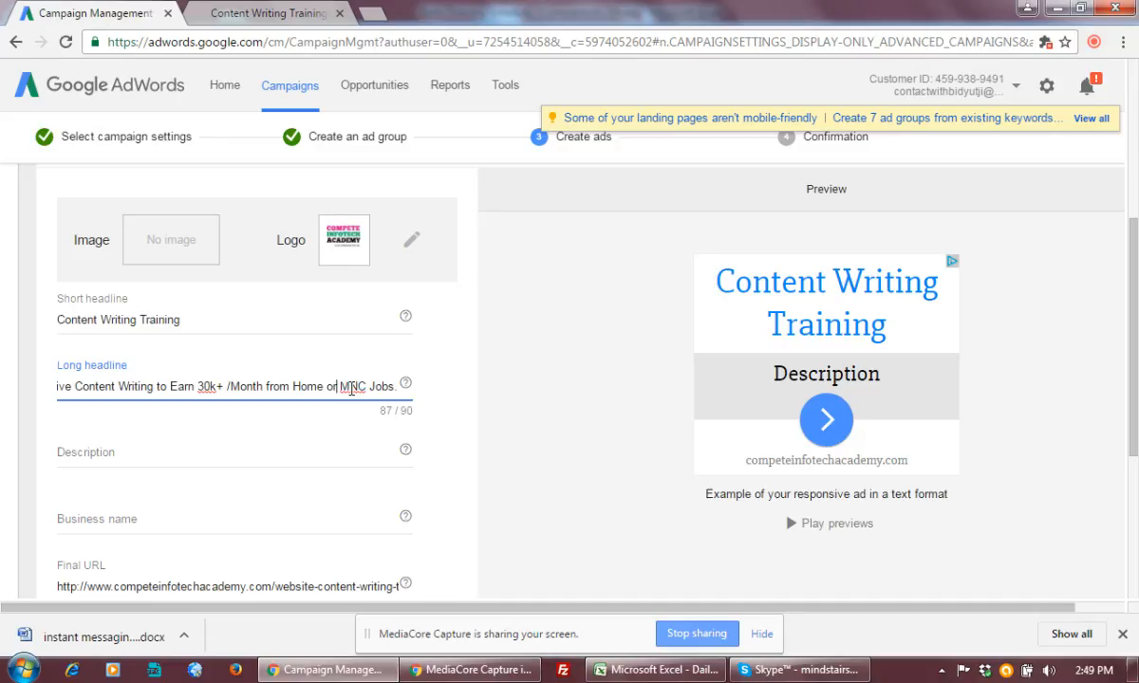
# Step: Place the cursor in the ad's description field and open a new browser tab
pyautogui.moveTo(1134, 318); pyautogui.dragTo(1136, 358)
pyautogui.click(216, 311)
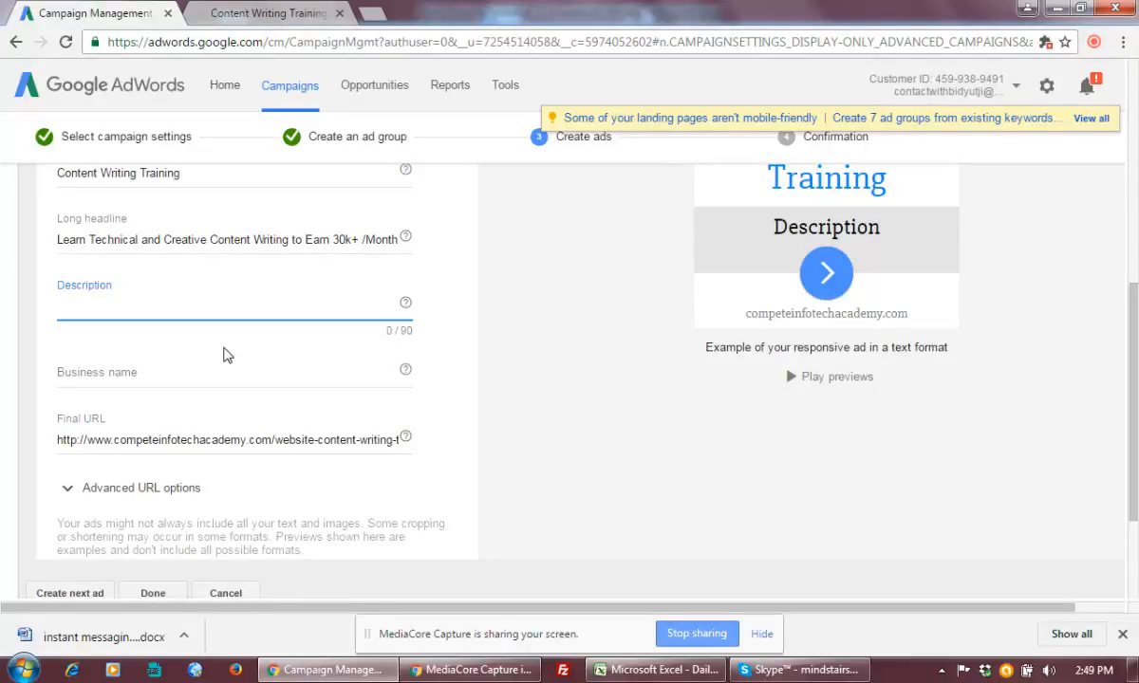
pyautogui.click(370, 13)
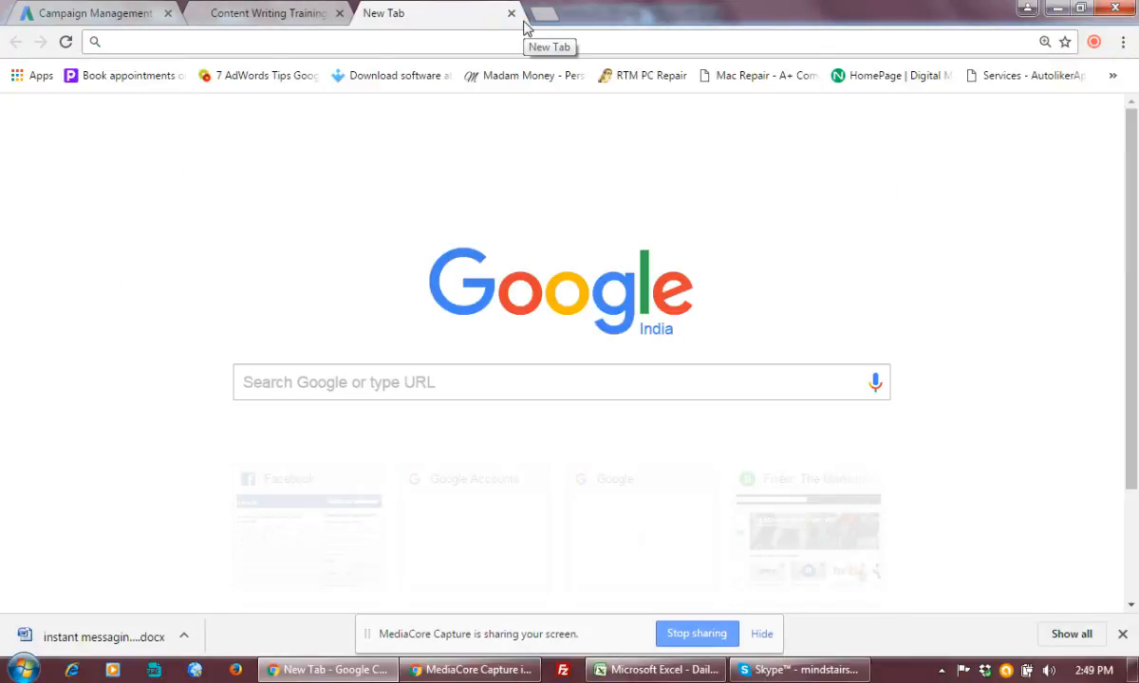
pyautogui.write('digital m')
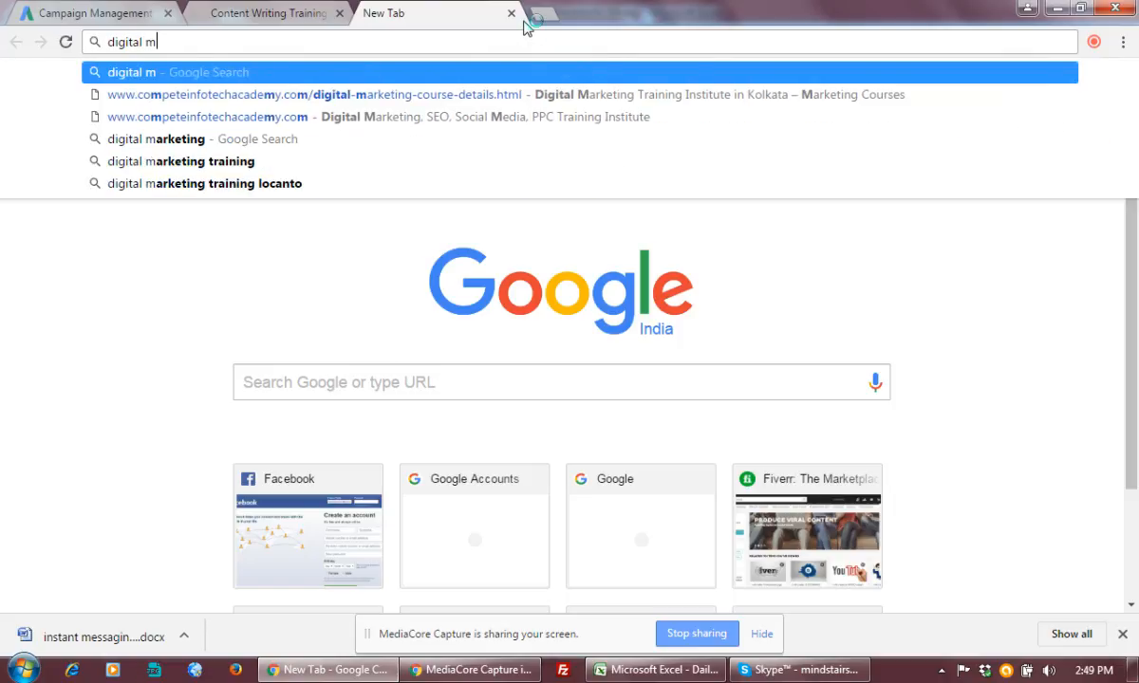
pyautogui.press('BackSpace')
pyautogui.press('BackSpace')
pyautogui.press('BackSpace')
pyautogui.press('BackSpace')
pyautogui.press('BackSpace')
pyautogui.press('BackSpace')
pyautogui.press('BackSpace')
pyautogui.press('BackSpace')
pyautogui.press('BackSpace')
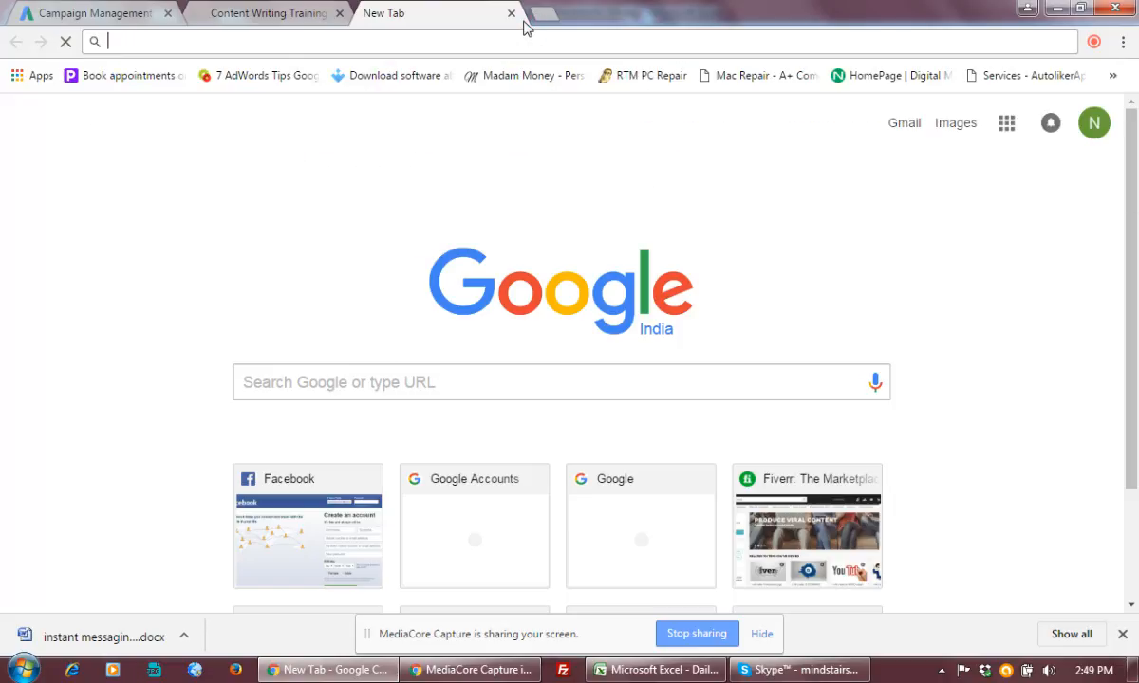
# Step: Search Google for "content writing curse"
pyautogui.write('content writ')
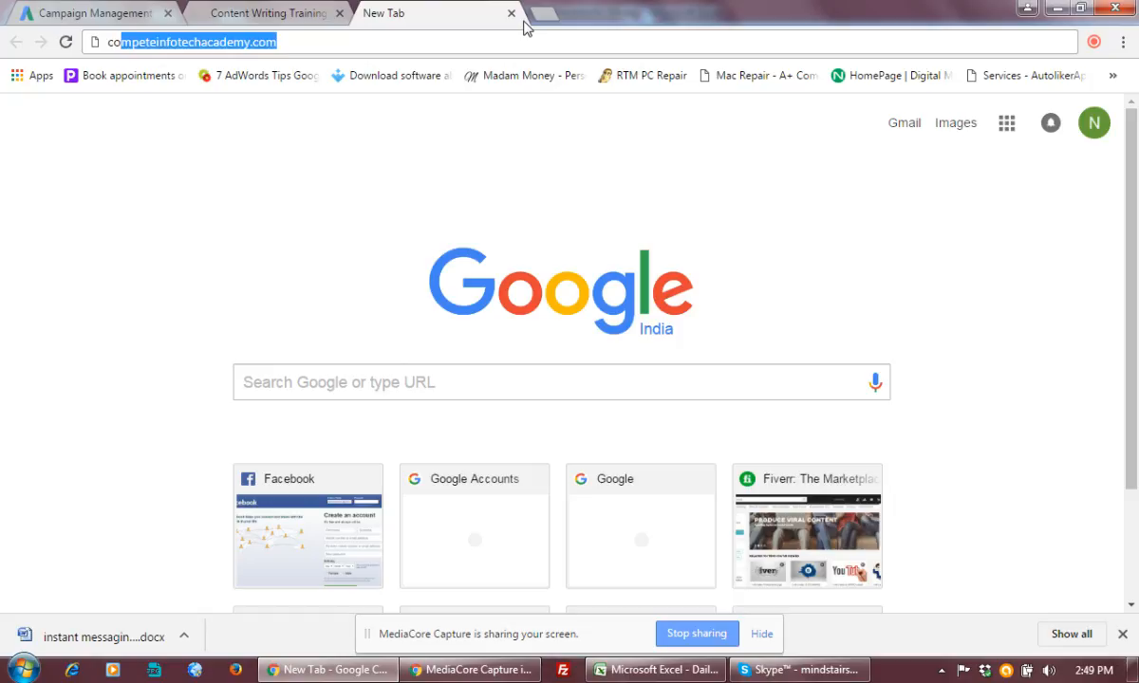
pyautogui.write('ing curse')
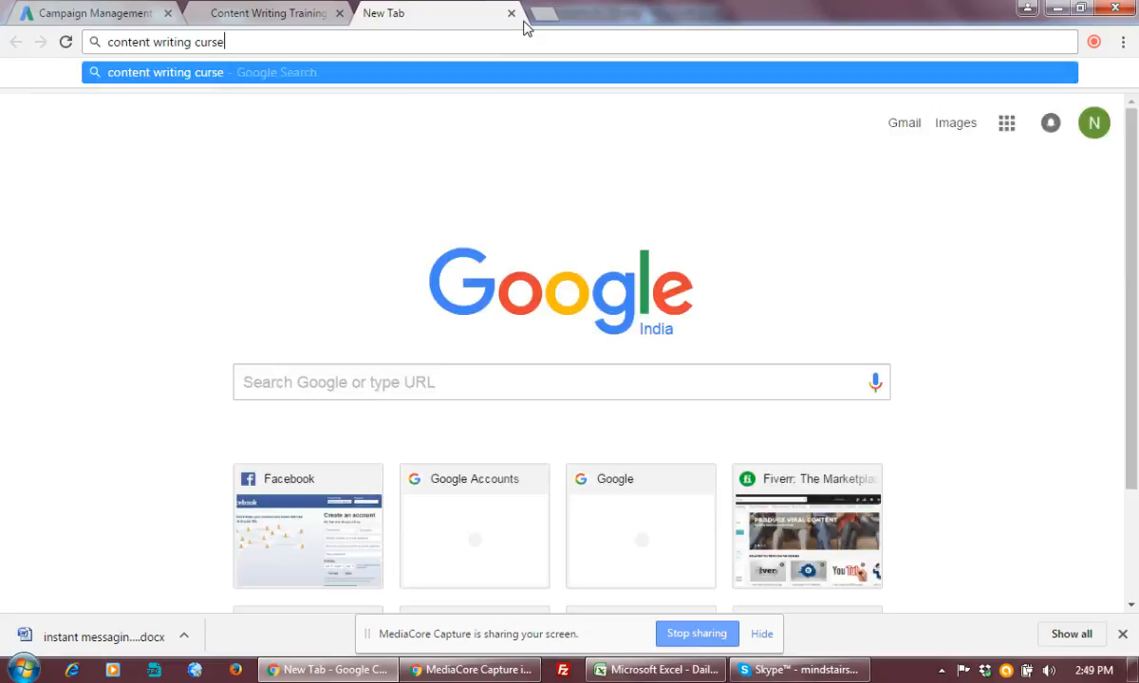
pyautogui.press('Return')
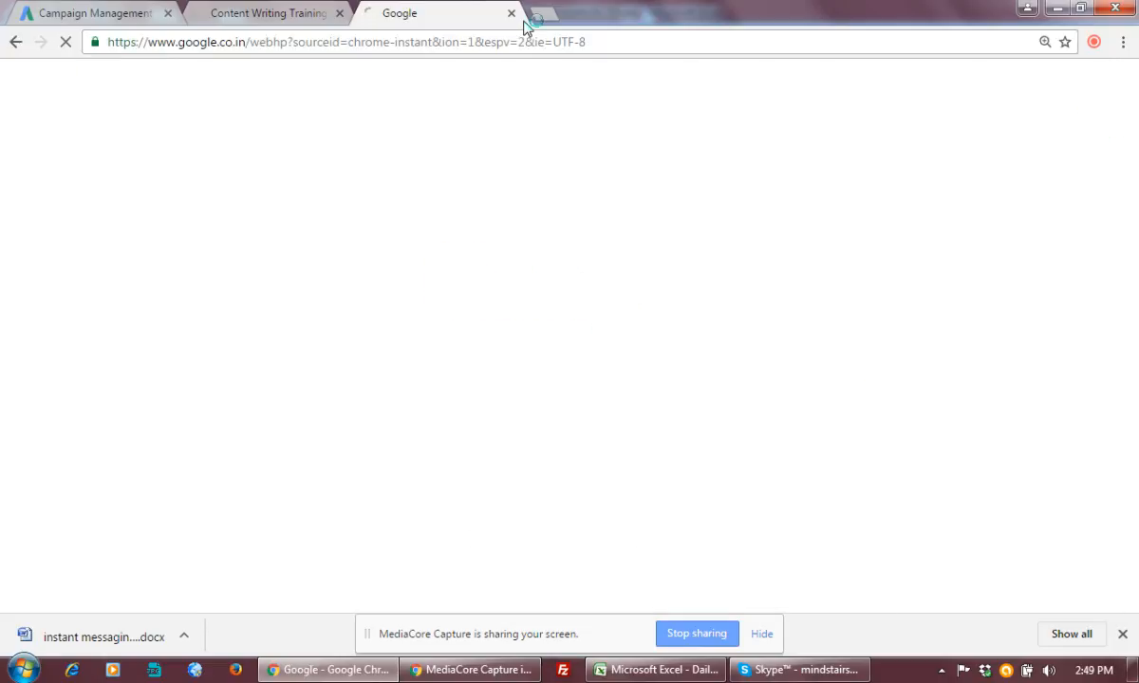
# Step: Return to the Campaign Management tab and begin the ad description with "15+ Years of Experienced Mentor To Help You"
pyautogui.click(112, 12)
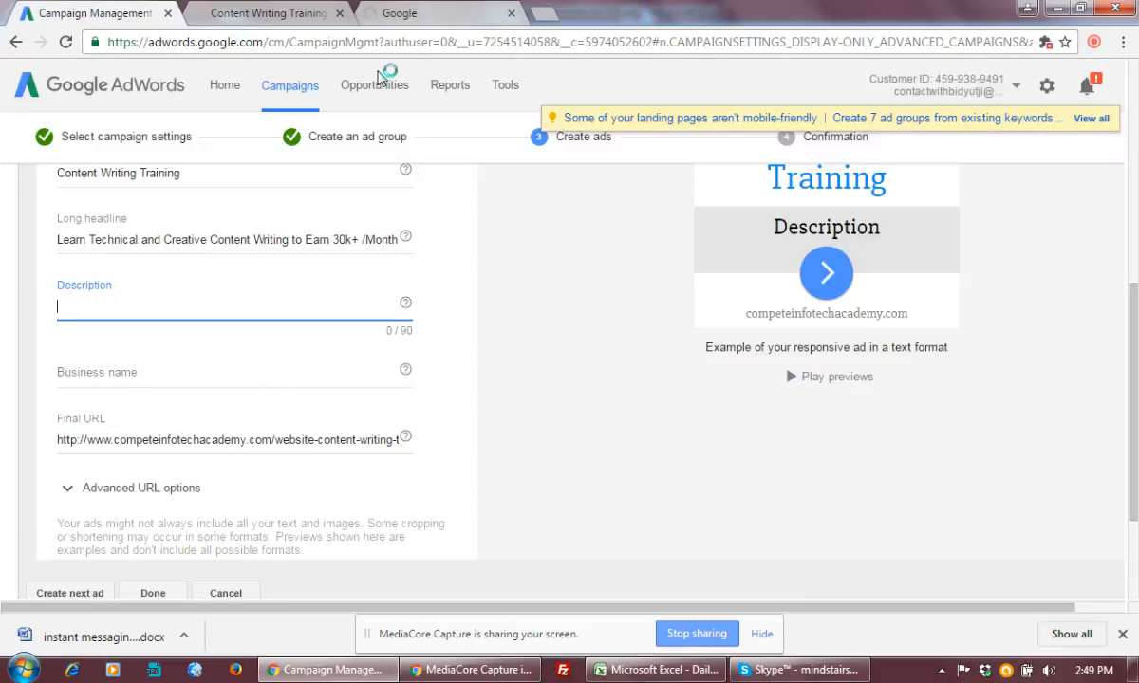
pyautogui.write('15')
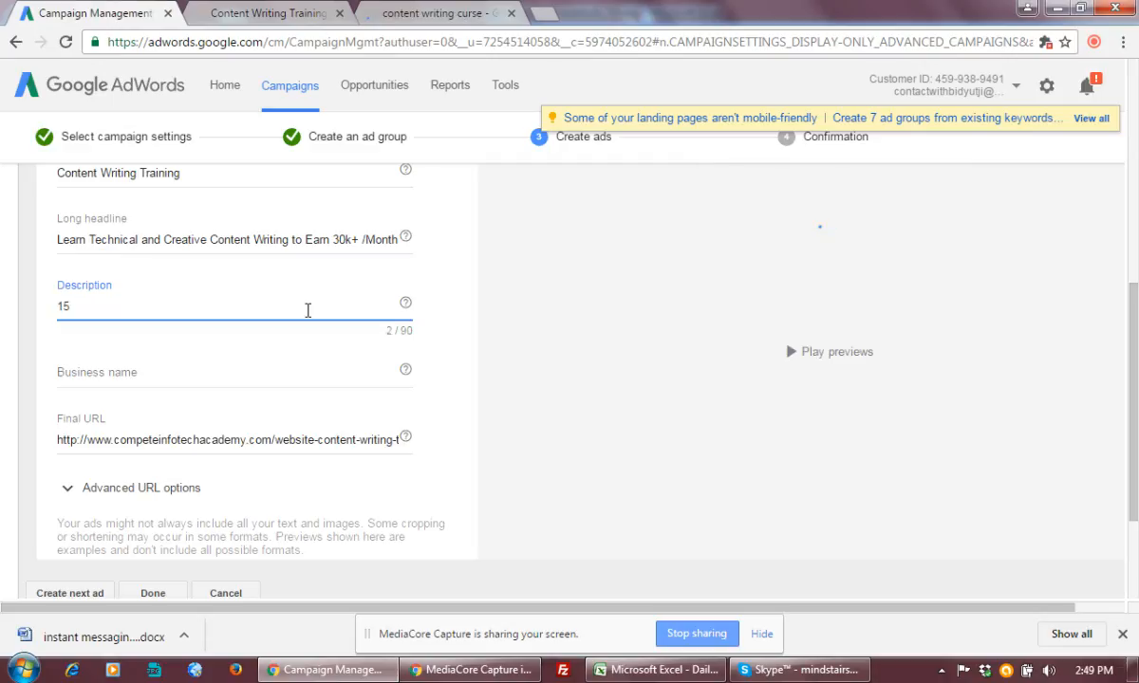
pyautogui.write('+ Years of ')
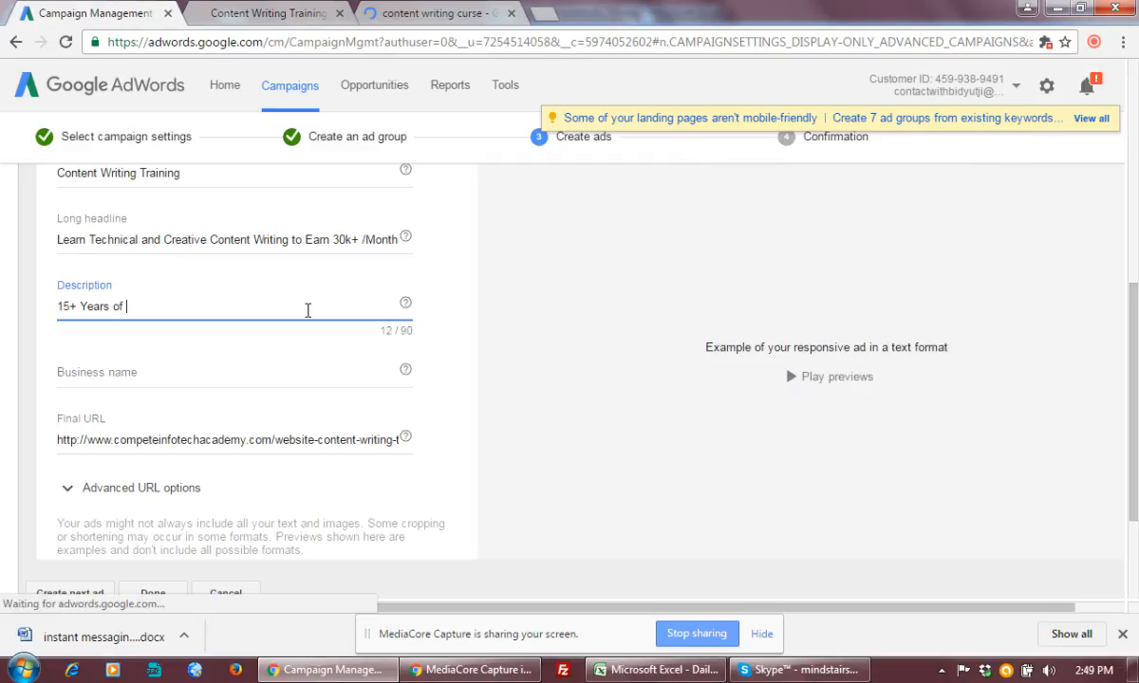
pyautogui.write('Experience')
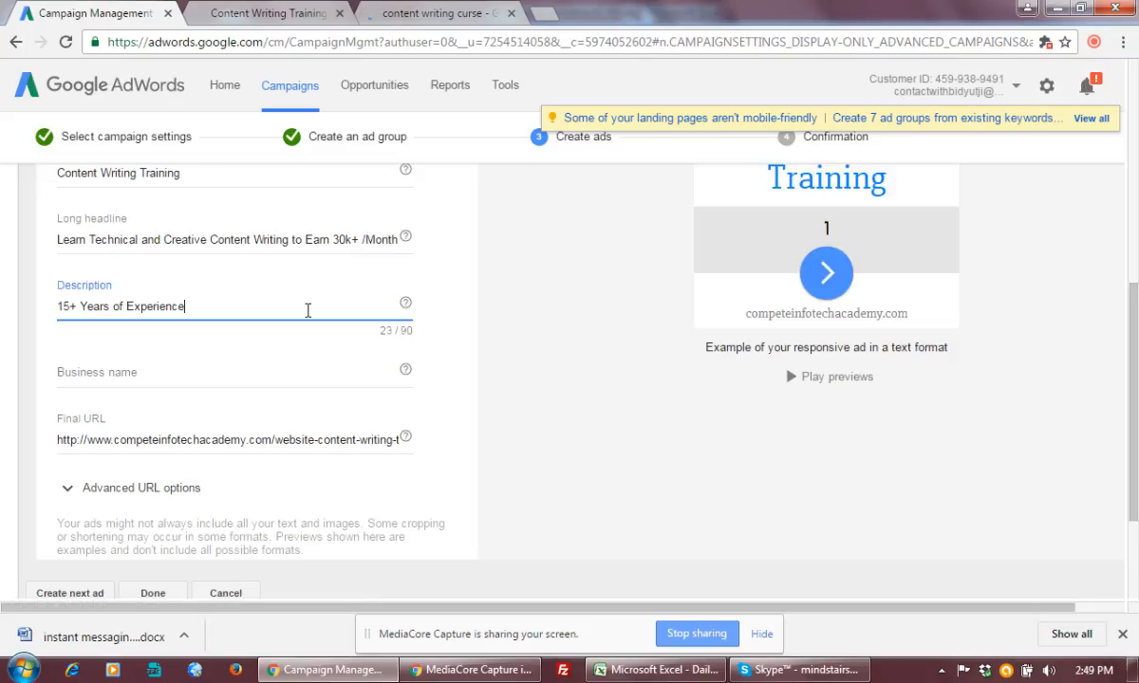
pyautogui.write('d Mnt')
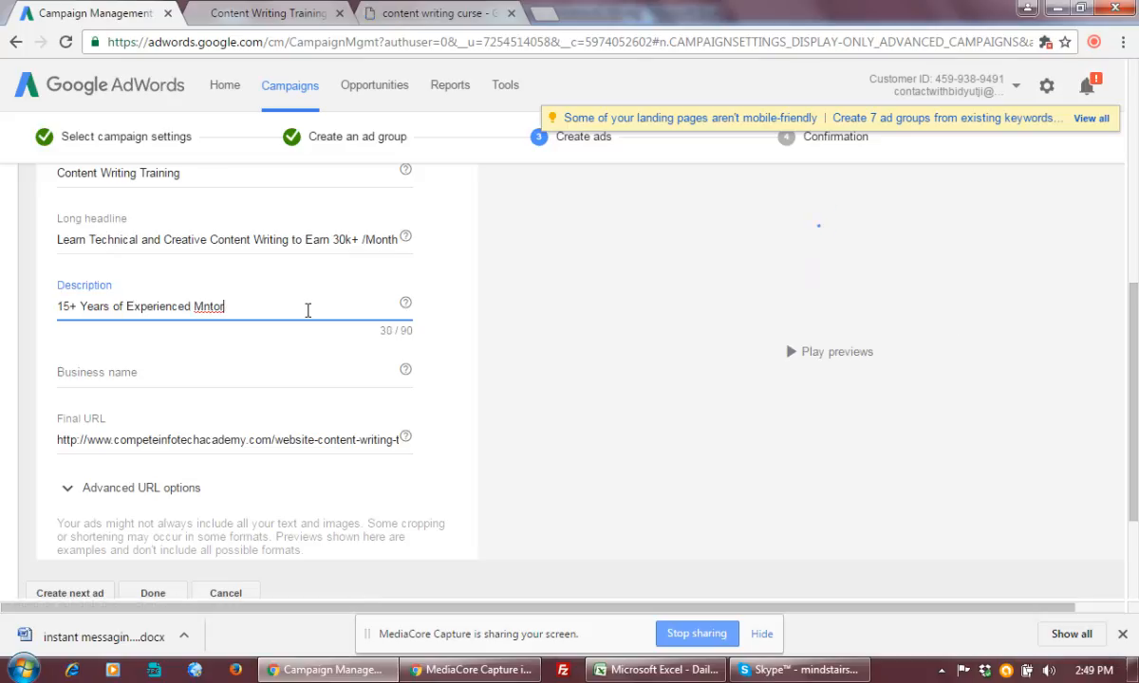
pyautogui.press('BackSpace')
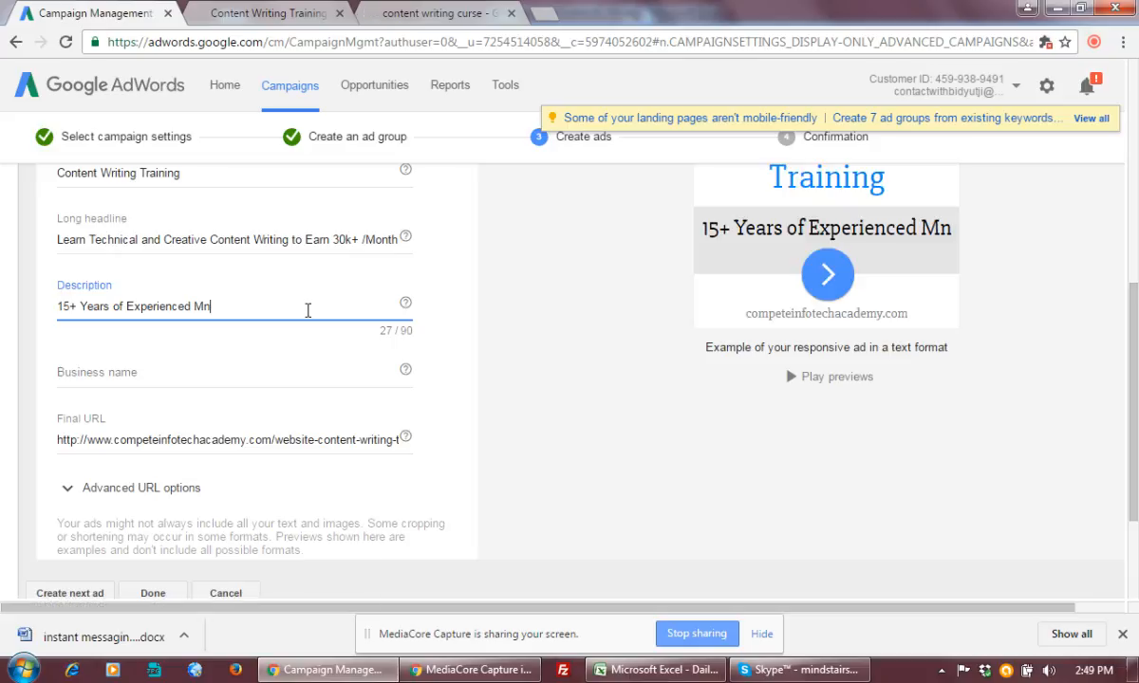
pyautogui.write('nt')
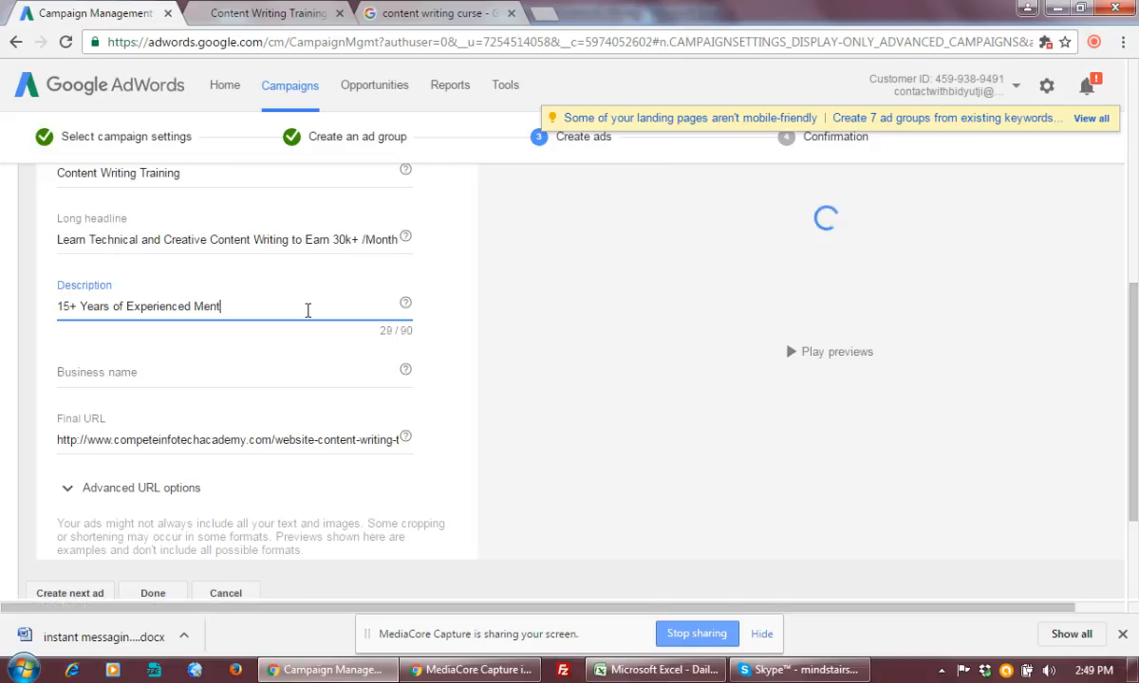
pyautogui.write('or To Hel')
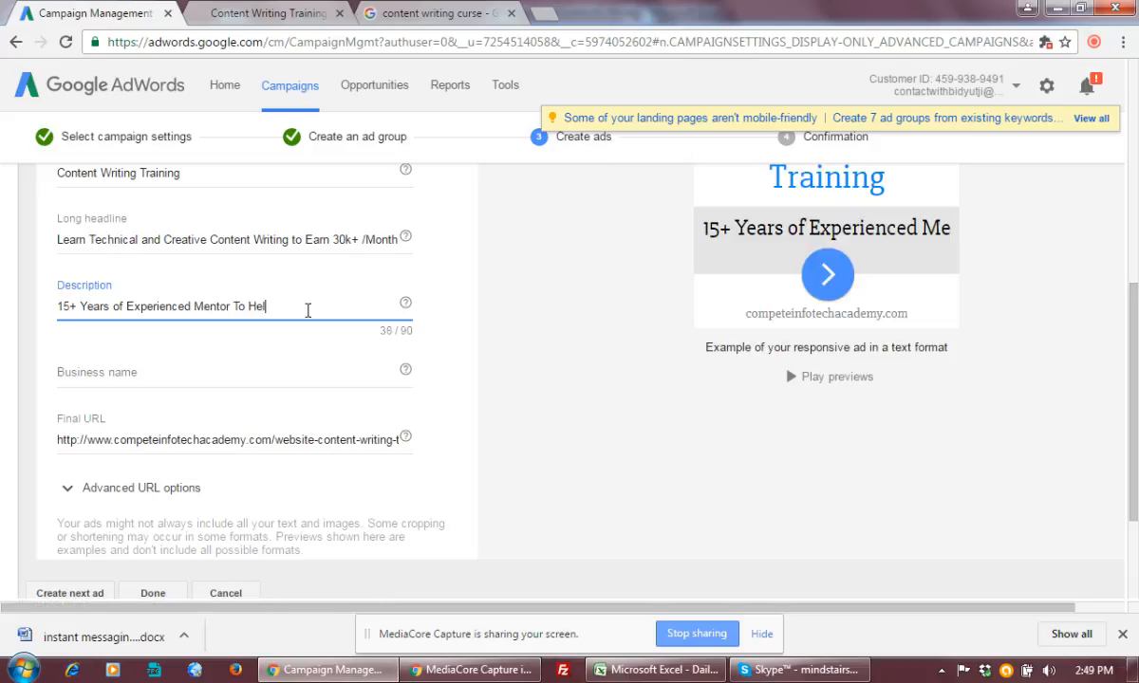
pyautogui.write('p ')
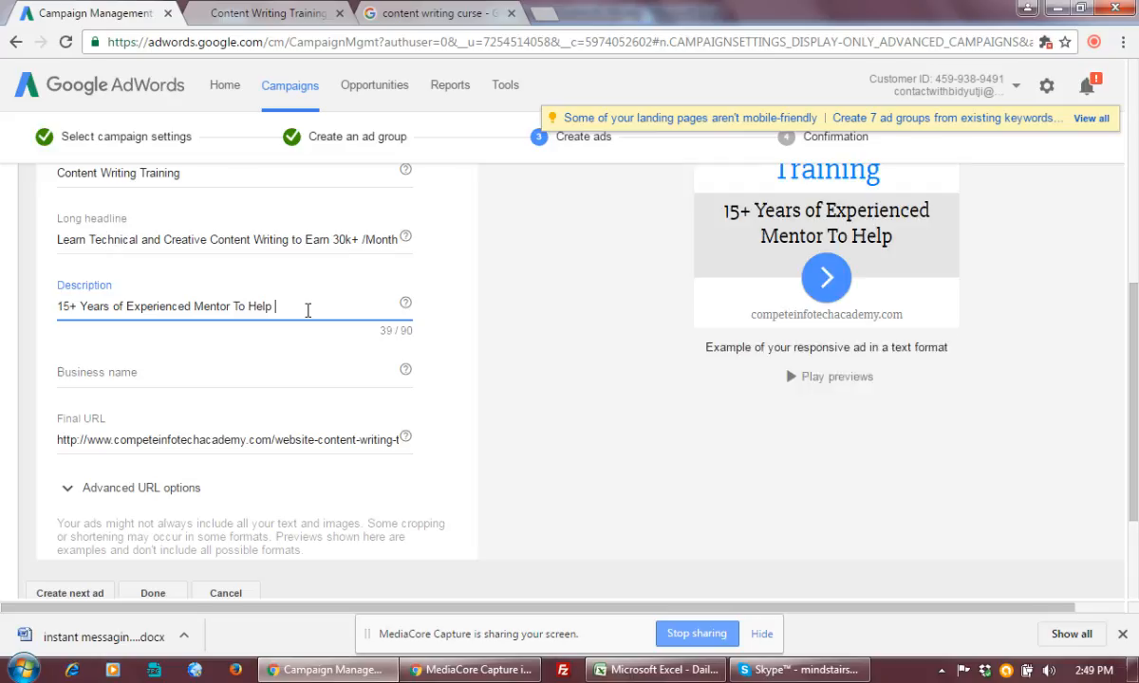
pyautogui.write('Y')
pyautogui.write('ou')
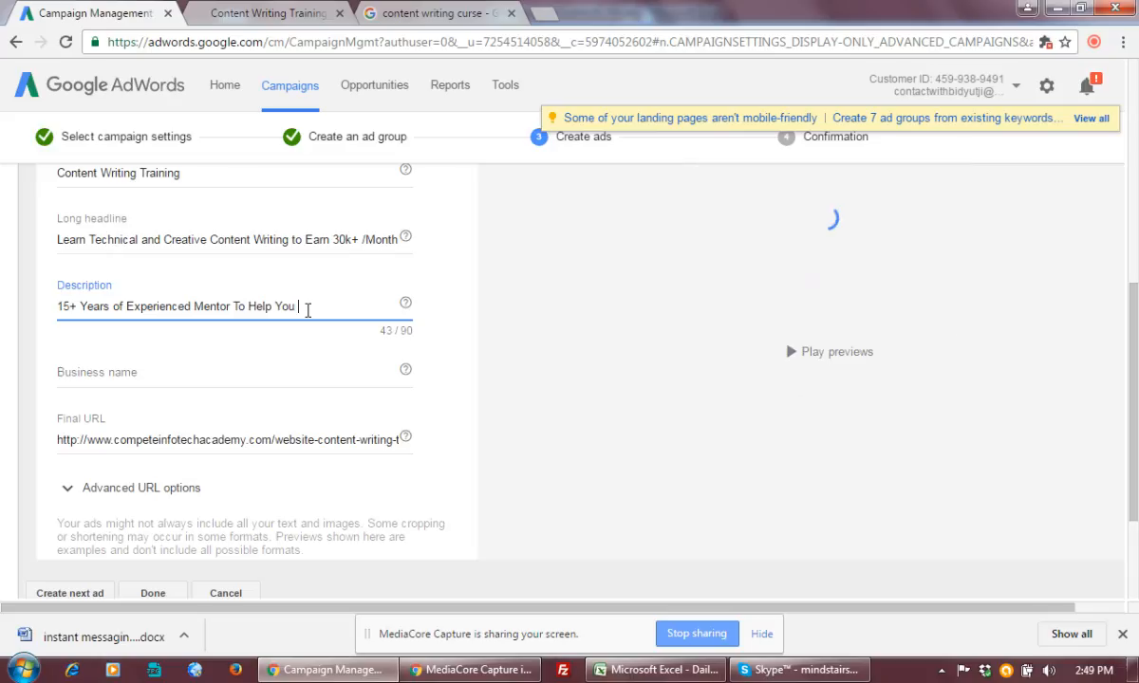
# Step: Continue the description with "Learn Content Writing and Get Jobs." and start another sentence
pyautogui.write(' Learn Content Writi')
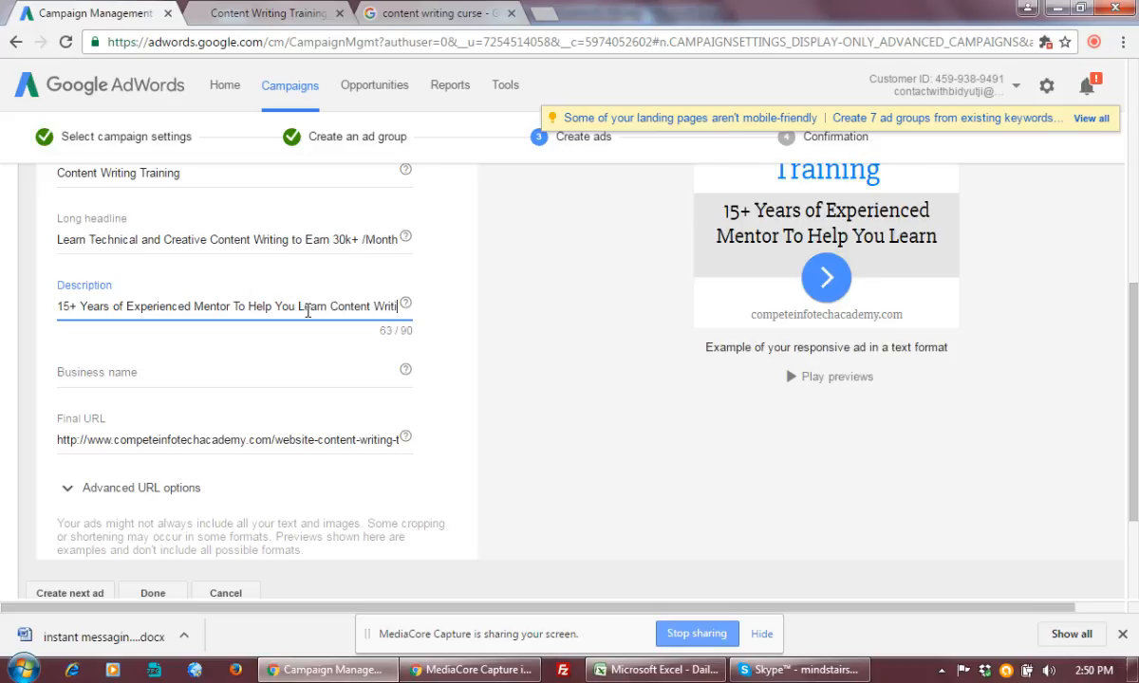
pyautogui.write('ng and Get Jobs')
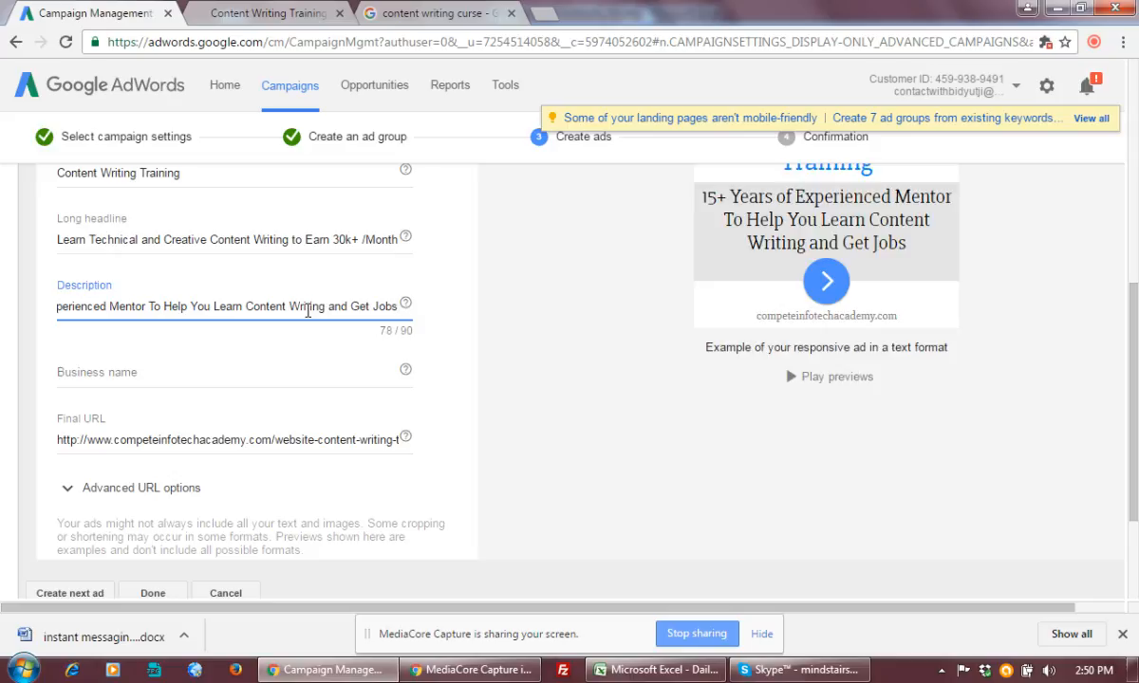
pyautogui.write('. Ear')
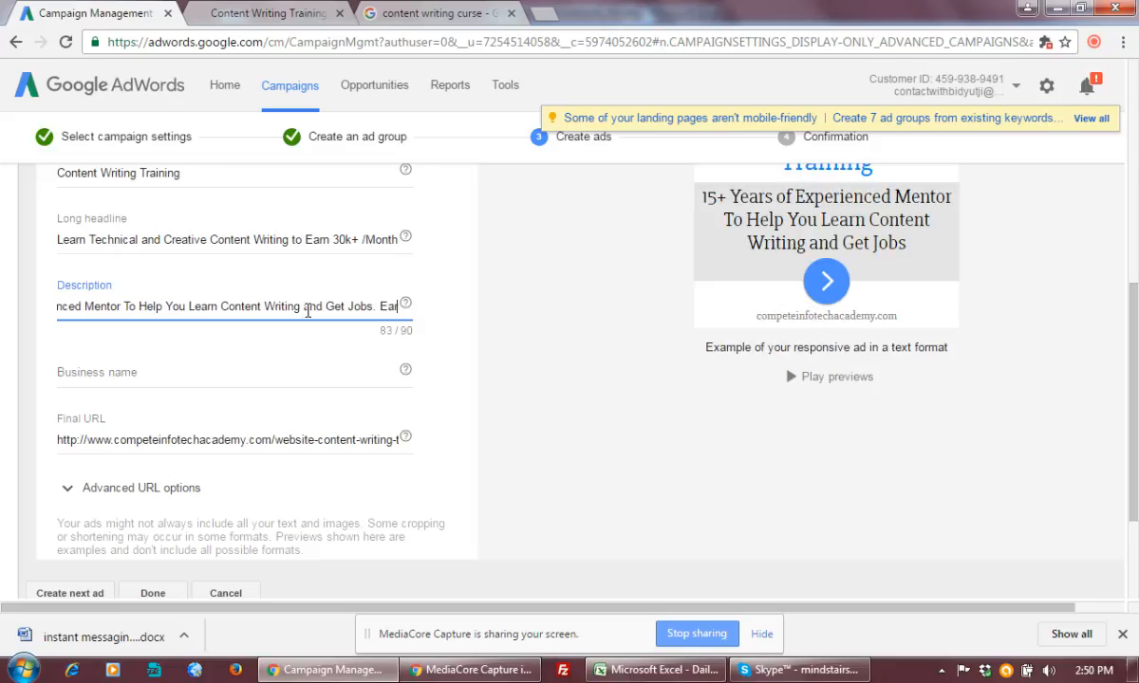
pyautogui.write('n Fullt')
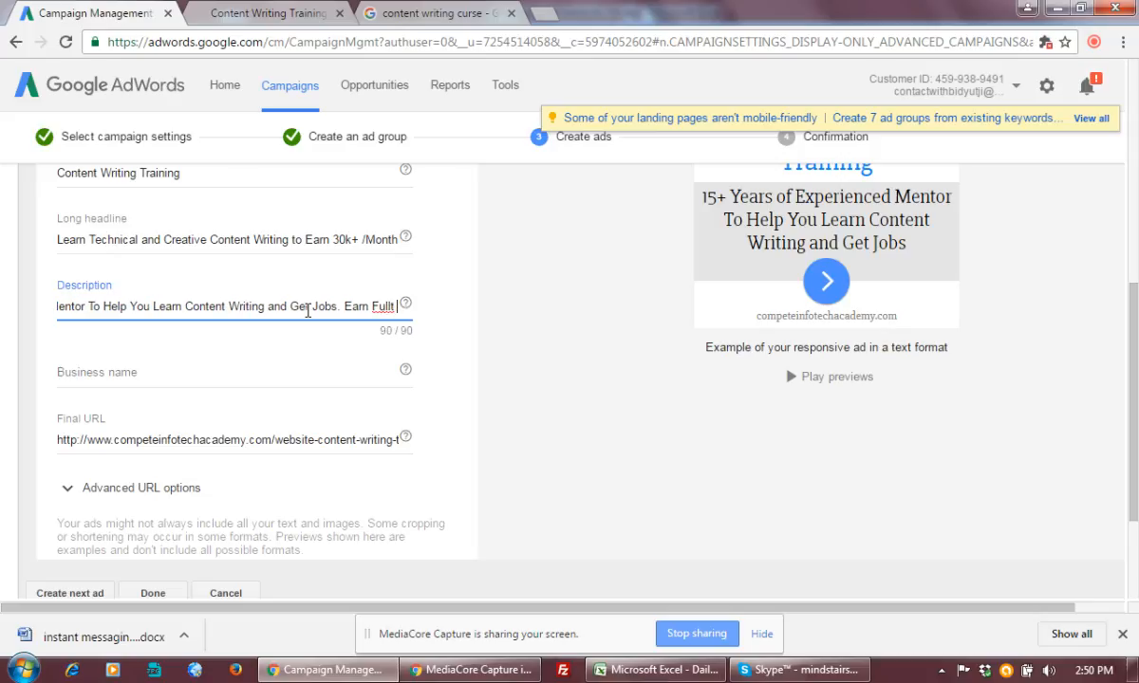
pyautogui.write(' Time')
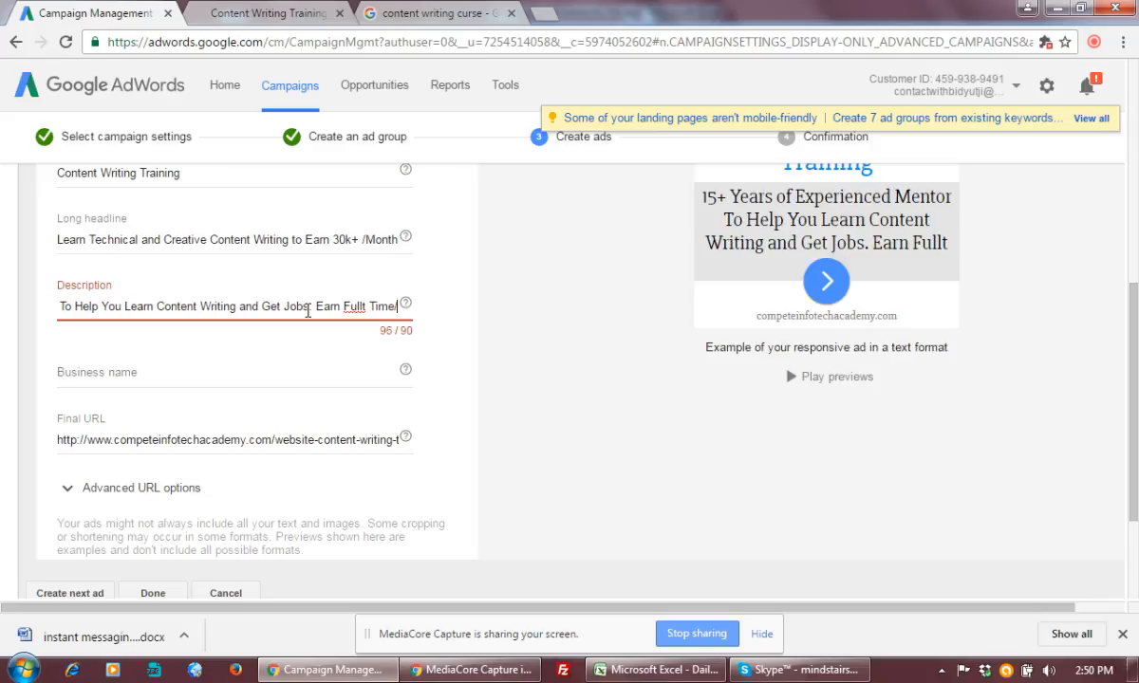
pyautogui.write('/Part Time')
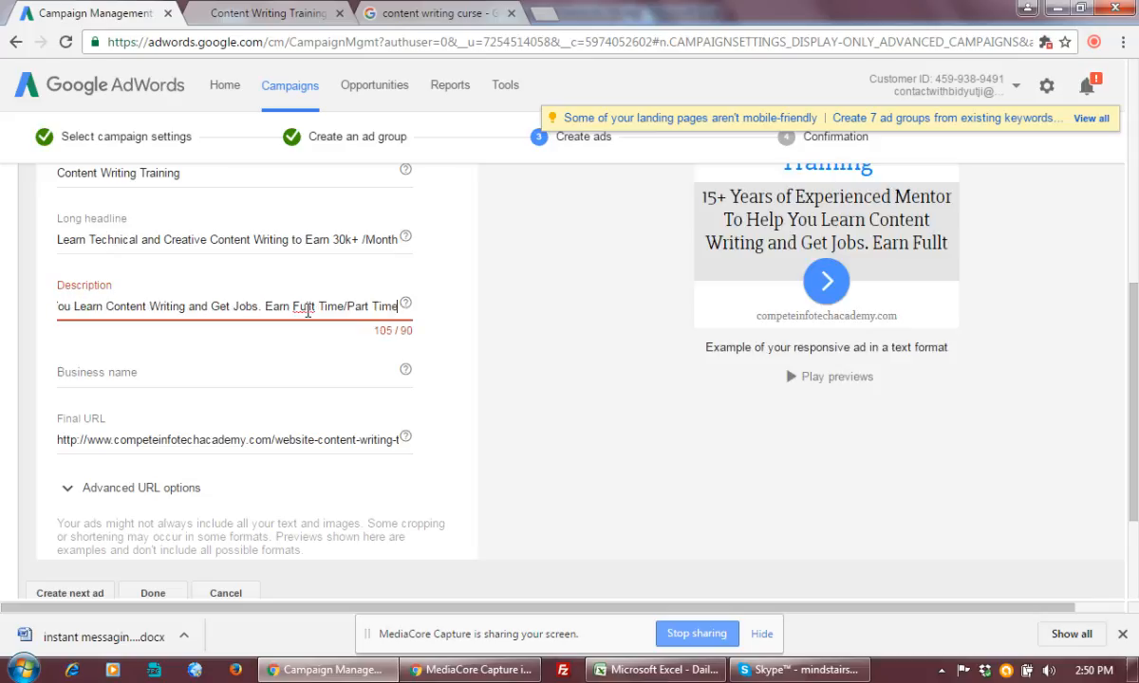
pyautogui.press('BackSpace')
pyautogui.press('BackSpace')
pyautogui.press('BackSpace')
pyautogui.press('BackSpace')
pyautogui.press('BackSpace')
pyautogui.press('BackSpace')
pyautogui.press('BackSpace')
pyautogui.press('BackSpace')
pyautogui.press('BackSpace')
pyautogui.press('BackSpace')
pyautogui.press('BackSpace')
pyautogui.press('BackSpace')
pyautogui.press('BackSpace')
pyautogui.press('BackSpace')
pyautogui.press('BackSpace')
pyautogui.press('BackSpace')
pyautogui.press('BackSpace')
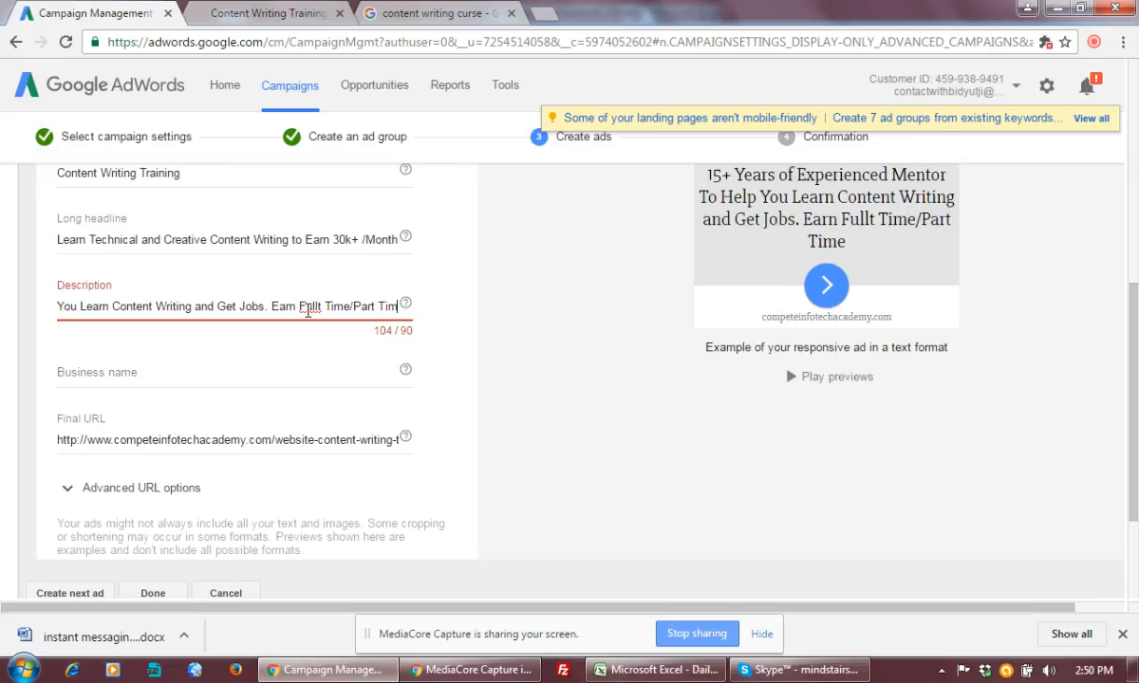
pyautogui.press('BackSpace')
pyautogui.press('BackSpace')
pyautogui.press('BackSpace')
pyautogui.press('BackSpace')
pyautogui.press('BackSpace')
pyautogui.press('BackSpace')
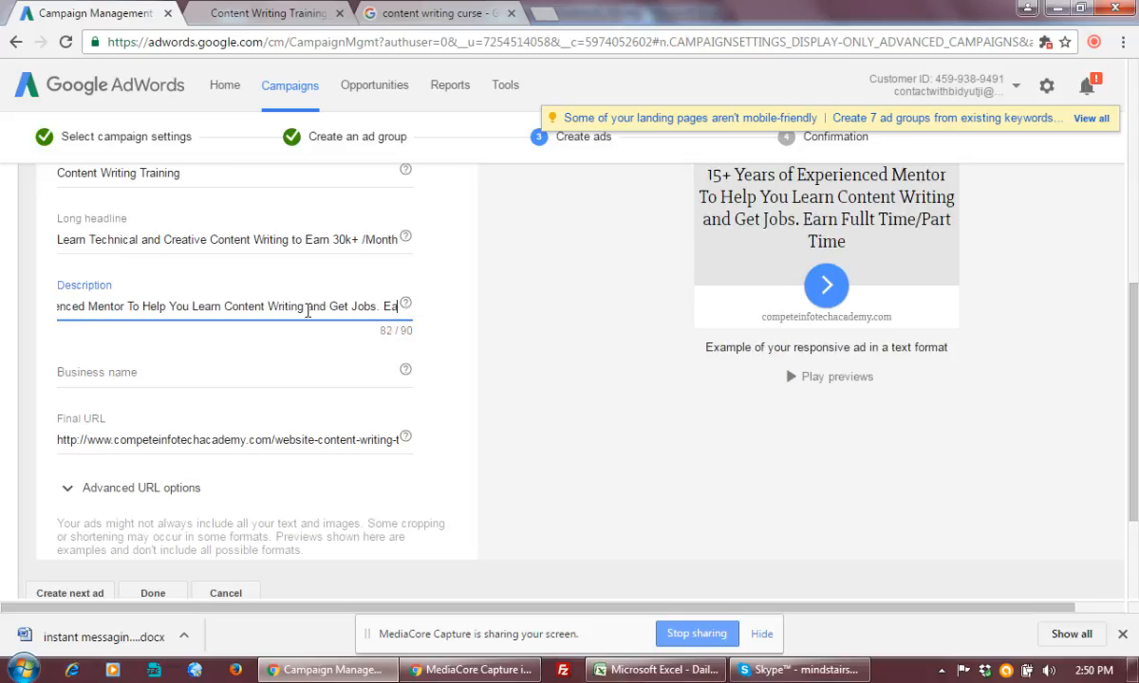
# Step: End the description with "Earn from Online." and replace the word "and" before "Get Jobs" with "&"
pyautogui.write('rn')
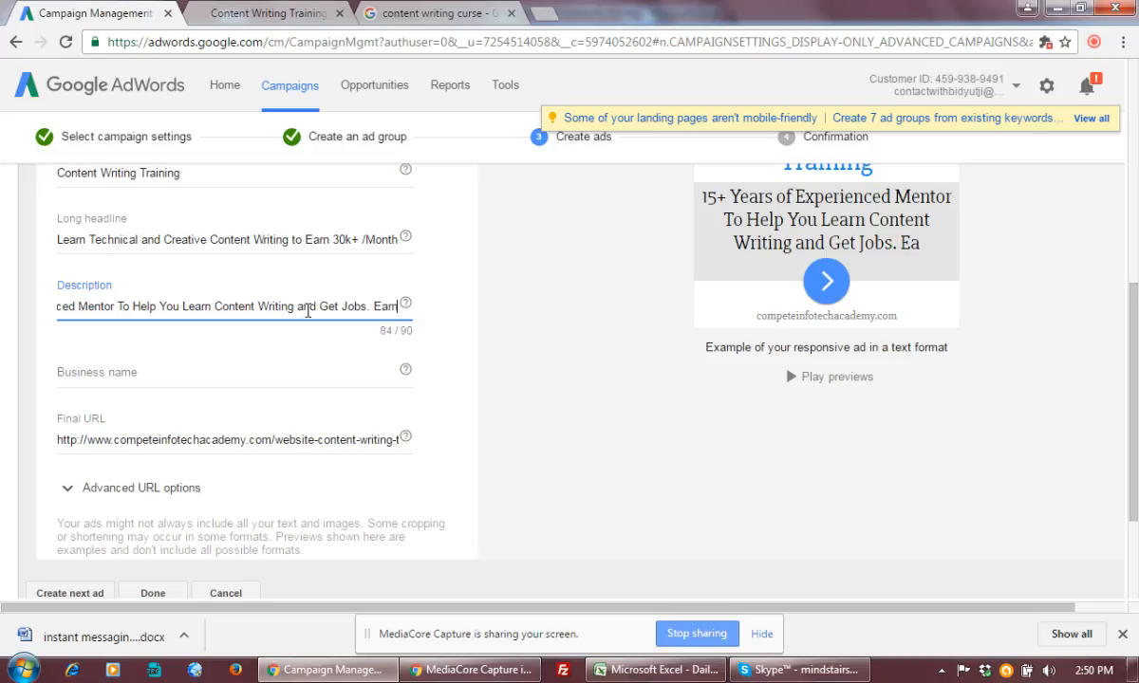
pyautogui.write(' from Online.')
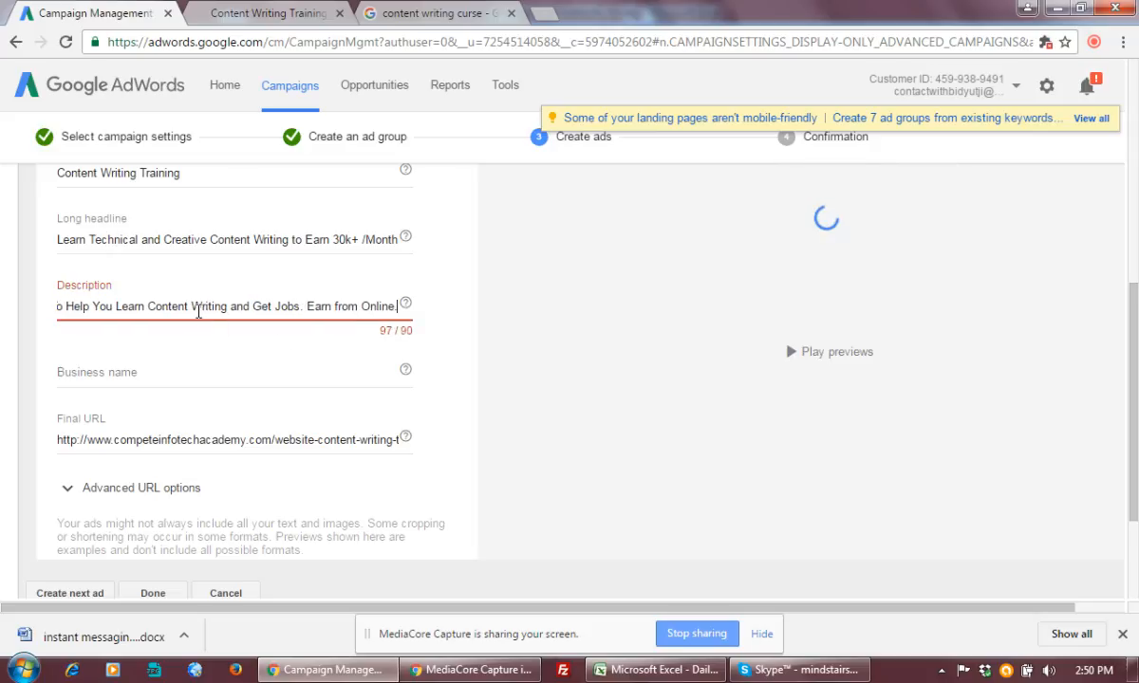
pyautogui.moveTo(251, 307); pyautogui.dragTo(228, 306)
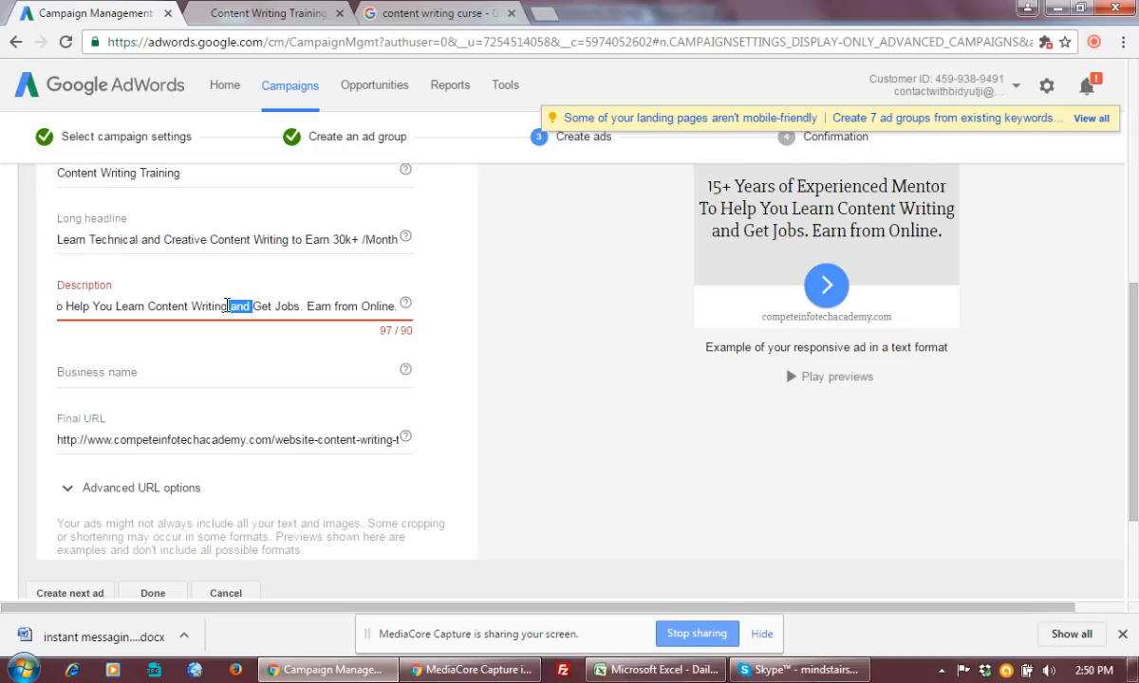
pyautogui.write('&')
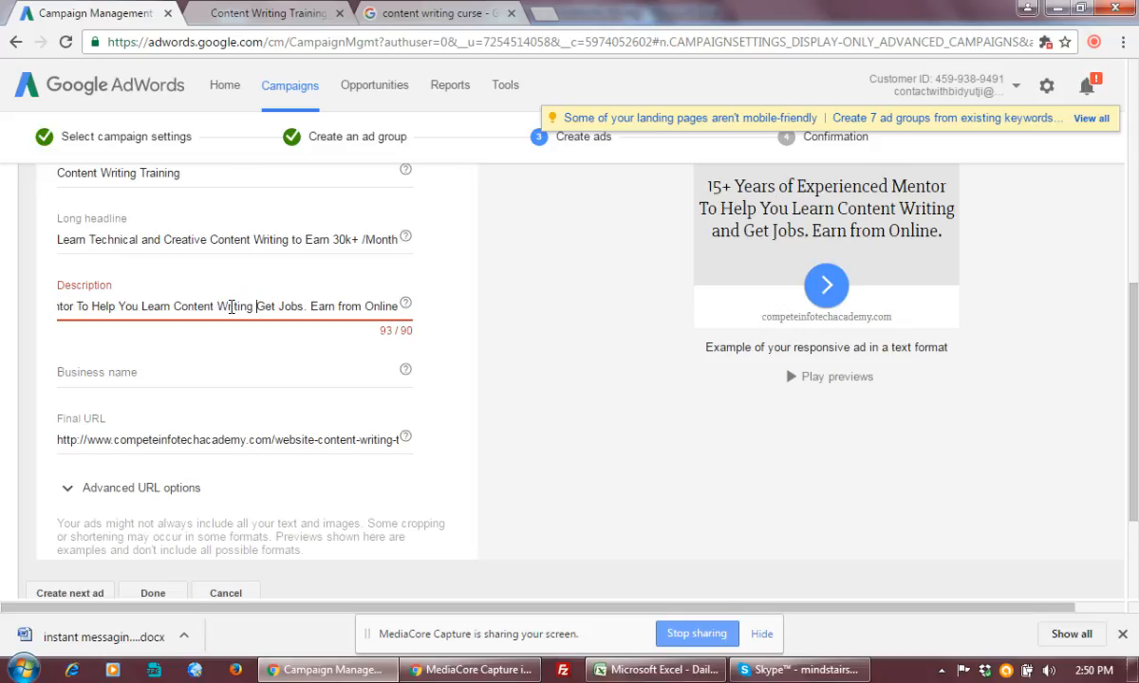
pyautogui.press('Delete')
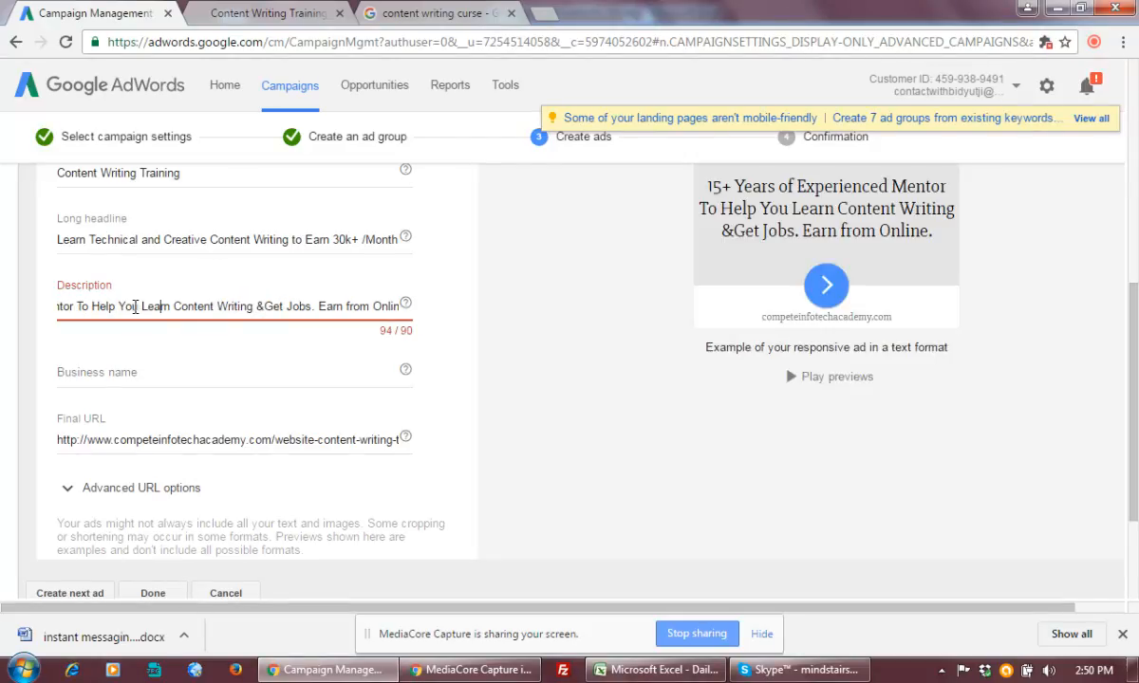
# Step: Shorten "Years" to "Yrs" at the start of the description, directly following "15+" without a space
pyautogui.moveTo(133, 307); pyautogui.dragTo(49, 314)
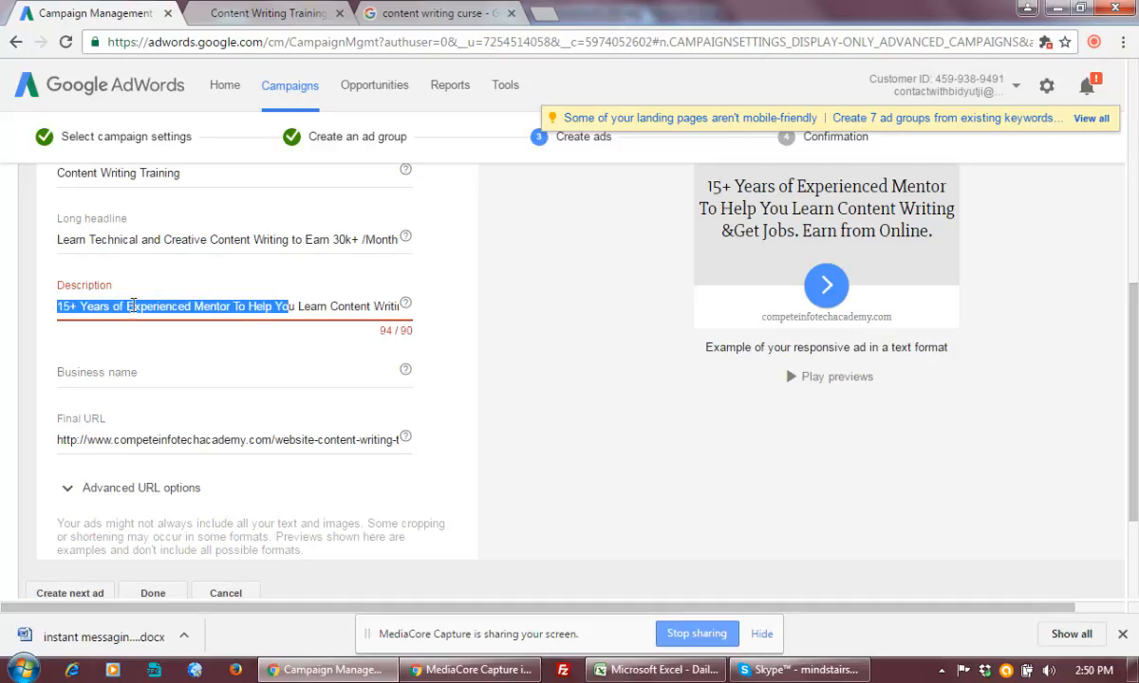
pyautogui.click(111, 306)
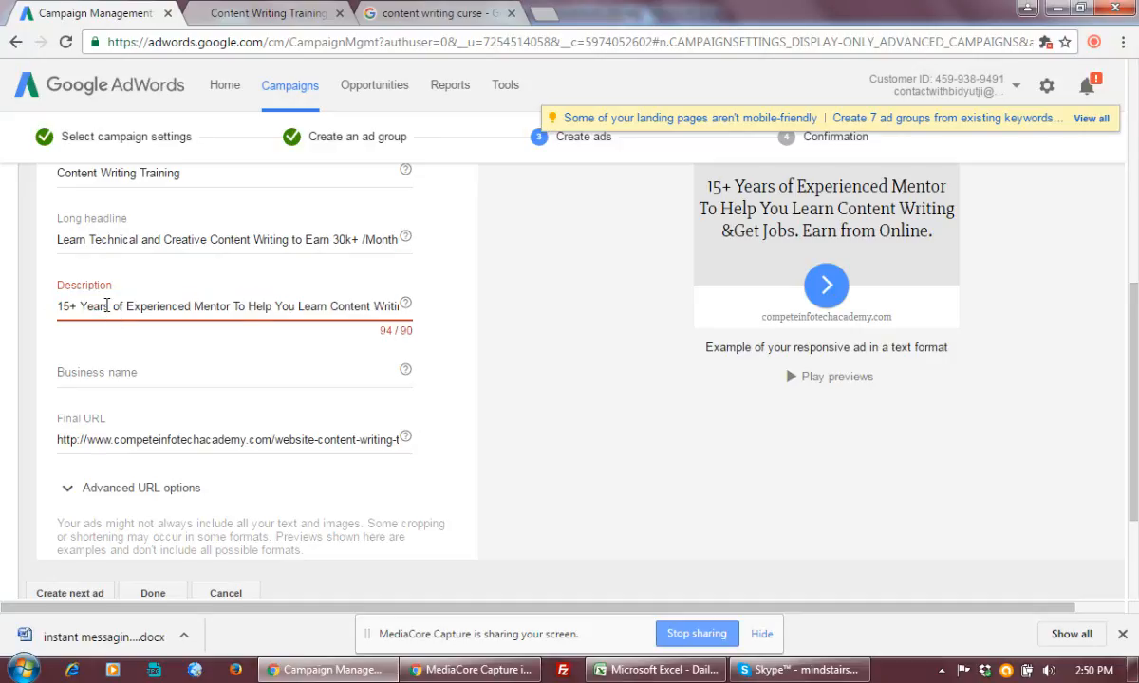
pyautogui.press('BackSpace')
pyautogui.press('BackSpace')
pyautogui.press('BackSpace')
pyautogui.press('BackSpace')
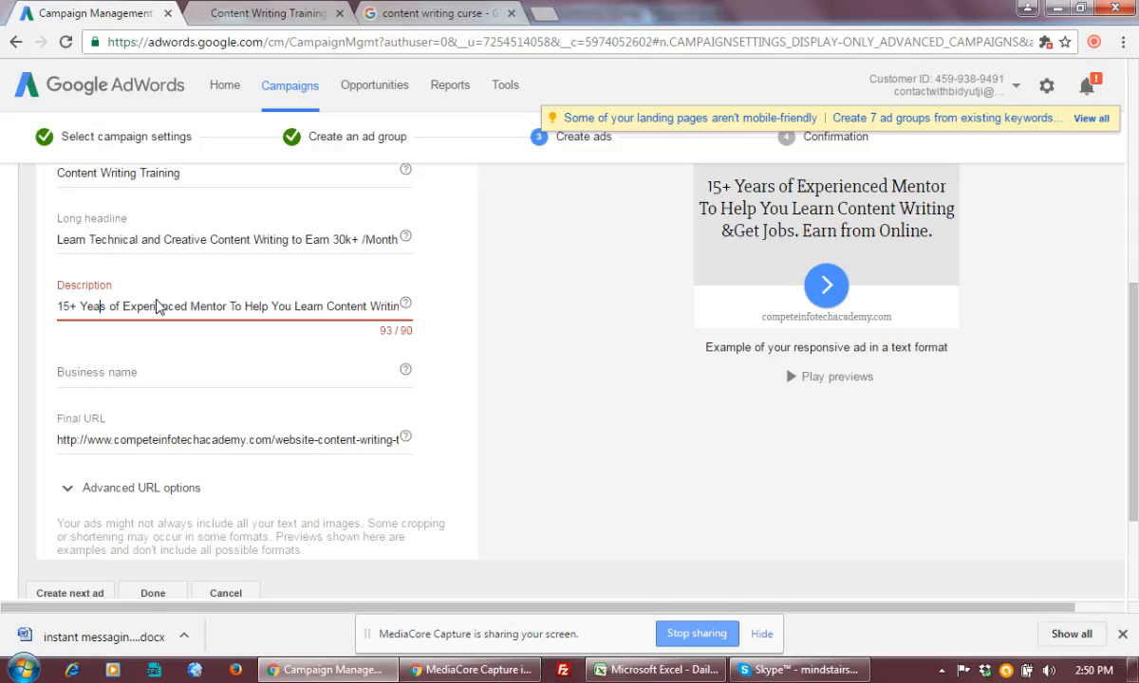
pyautogui.press('BackSpace')
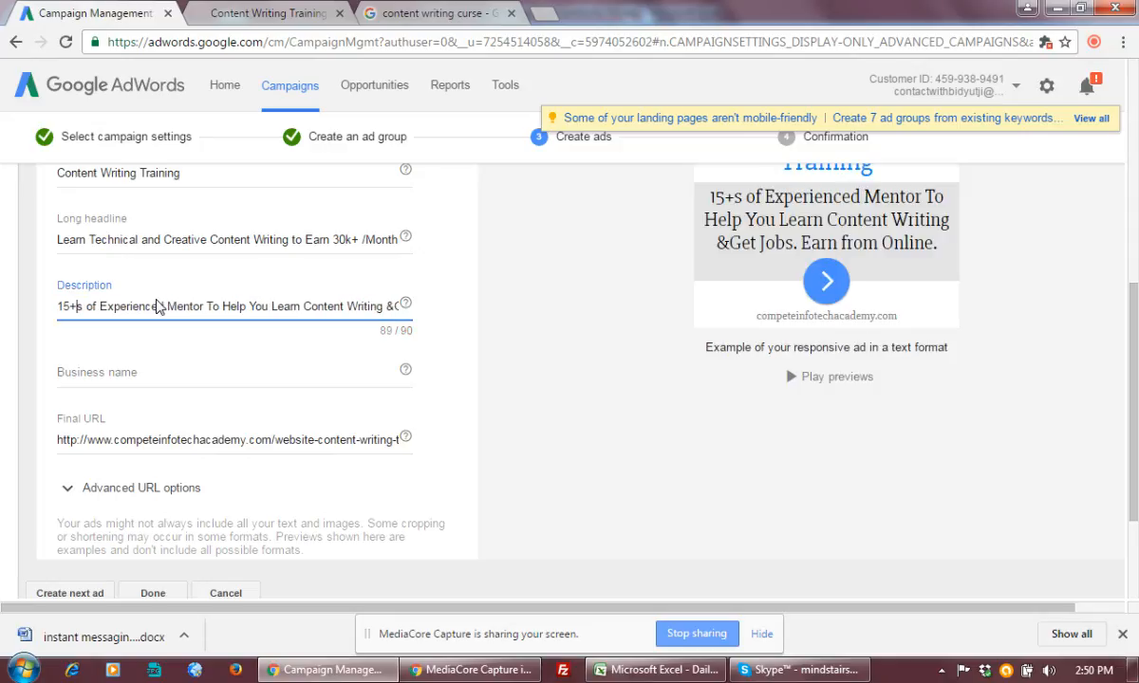
pyautogui.write('Yr')
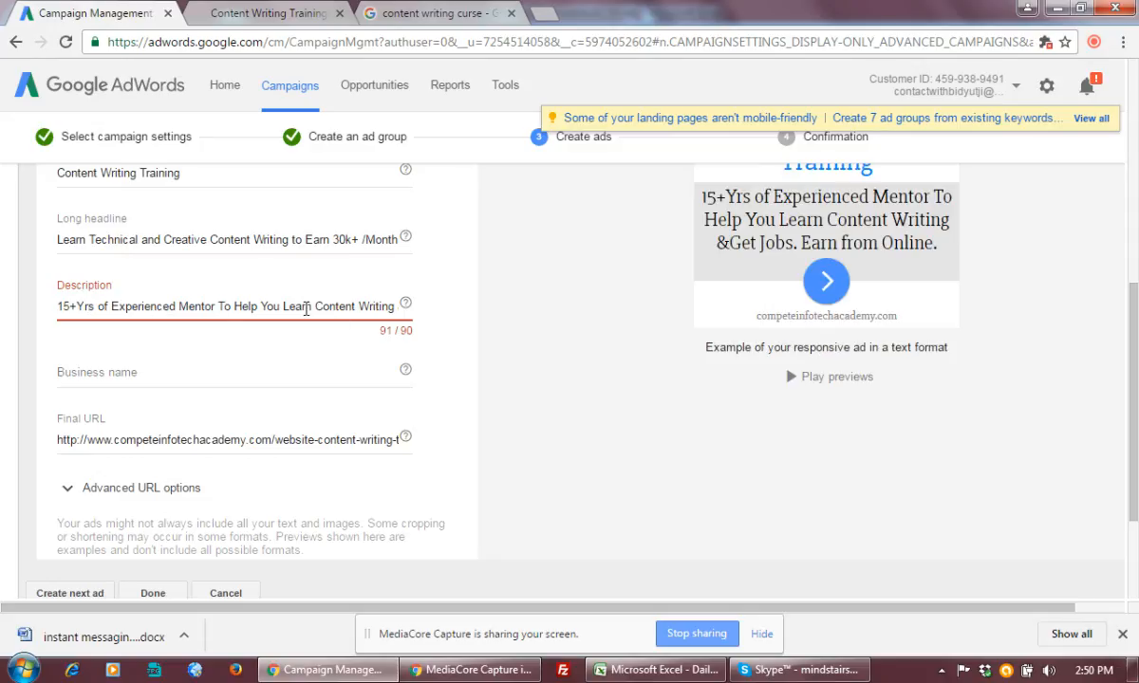
# Step: Shorten "Experienced" to "Exp" in the description to fit the character limit
pyautogui.moveTo(305, 306); pyautogui.dragTo(363, 305)
pyautogui.click(168, 305)
pyautogui.press('Delete')
pyautogui.press('BackSpace')
pyautogui.press('BackSpace')
pyautogui.press('BackSpace')
pyautogui.press('BackSpace')
pyautogui.press('BackSpace')
pyautogui.press('BackSpace')
pyautogui.press('BackSpace')
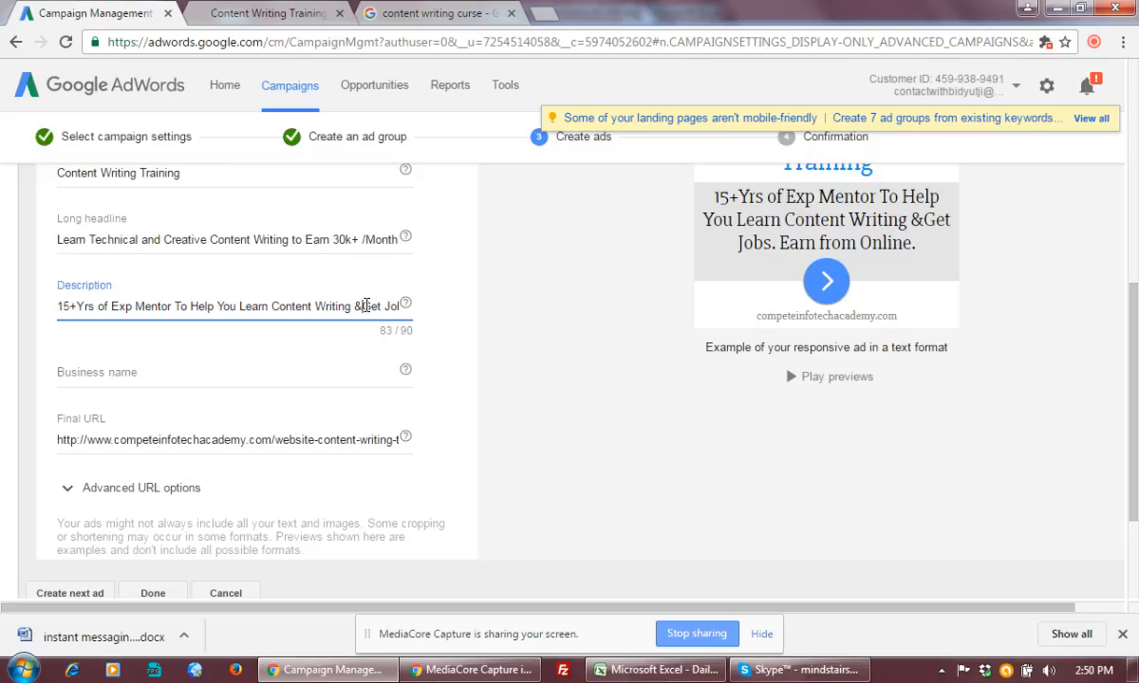
# Step: Set the business name to "Compete Infotech Academy" and submit the responsive ad
pyautogui.click(284, 376)
pyautogui.write('Compete Infotech Academy')
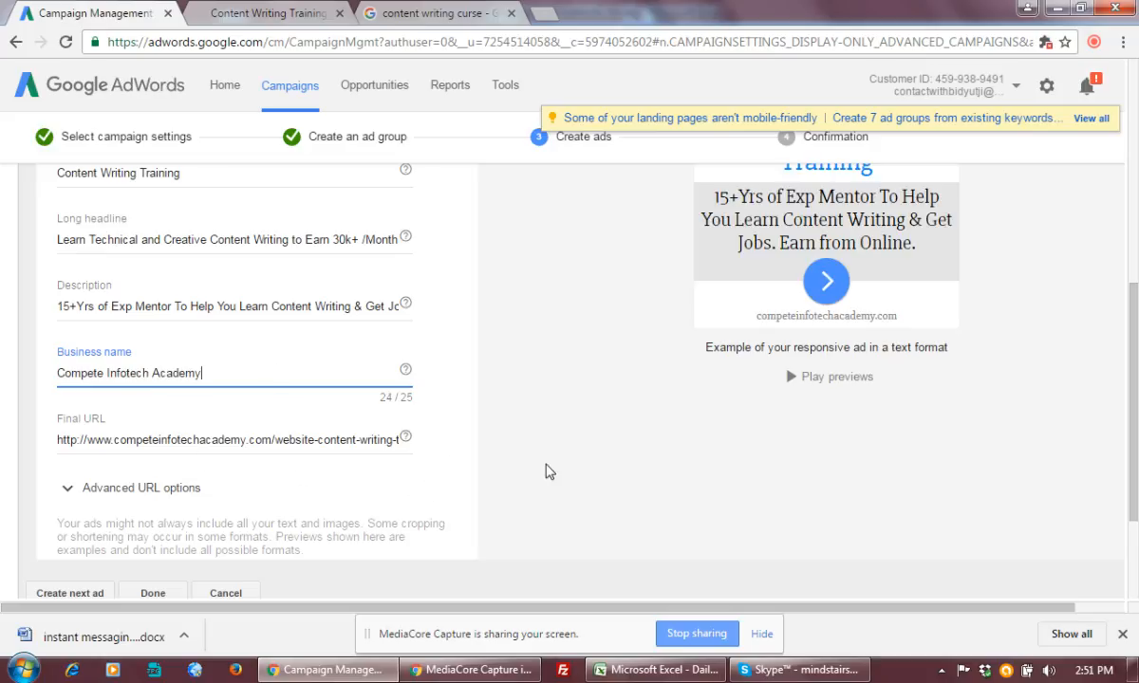
pyautogui.scroll(1, 651, 440)
pyautogui.scroll(1, 651, 441)
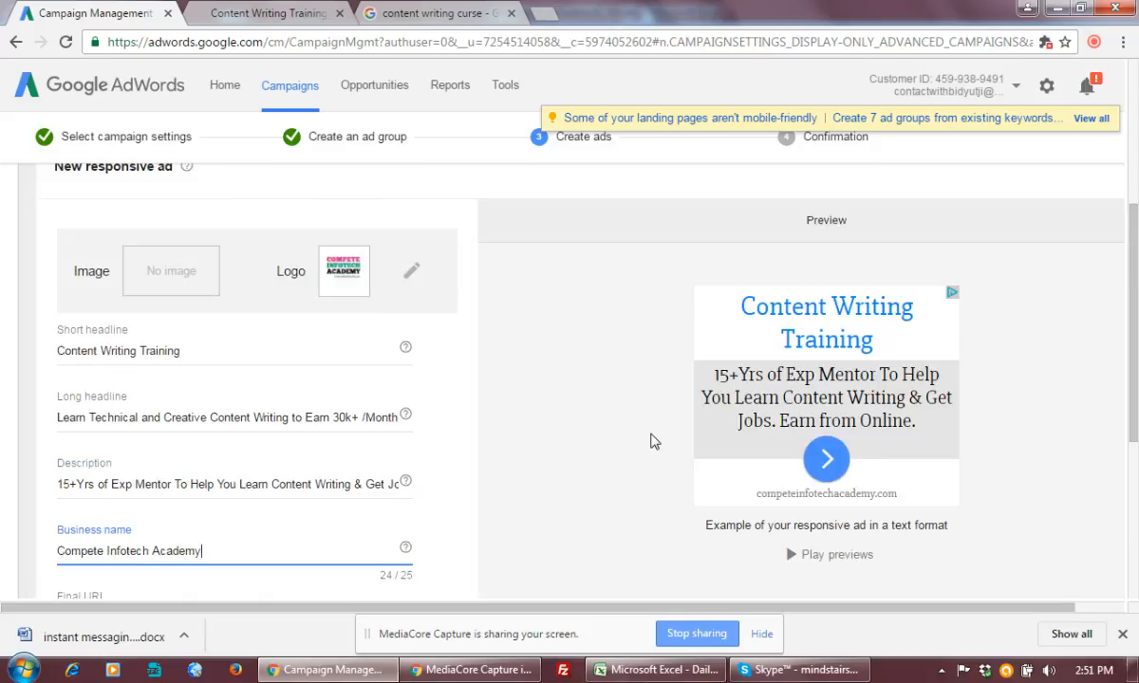
pyautogui.scroll(-4, 651, 441)
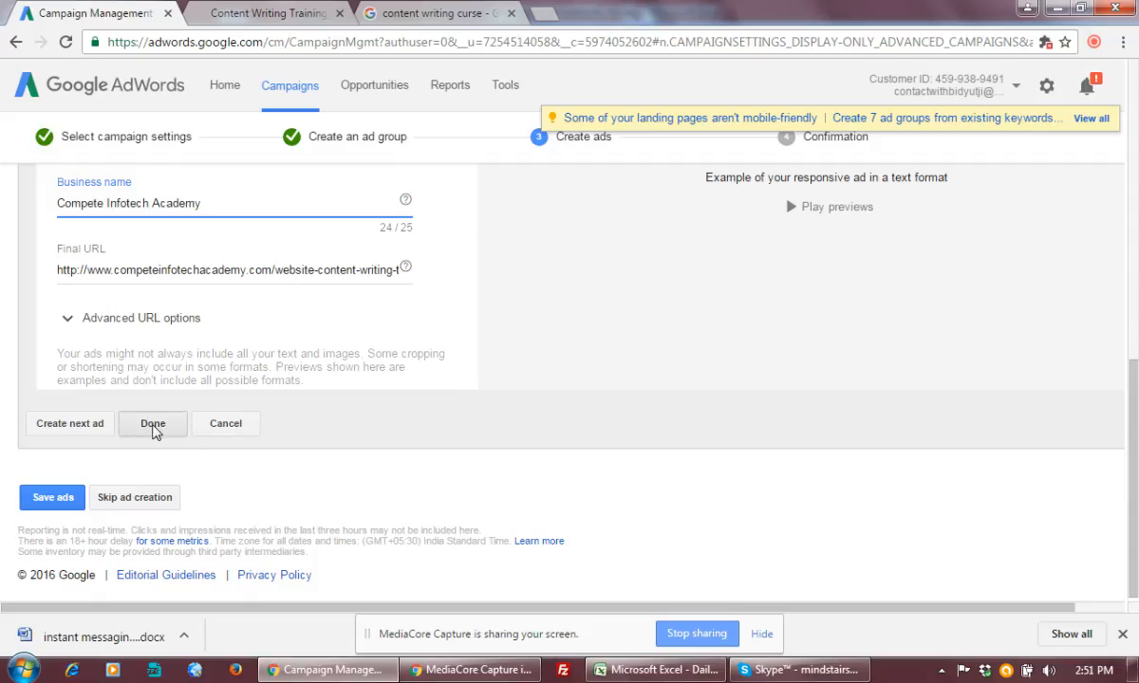
pyautogui.click(153, 429)
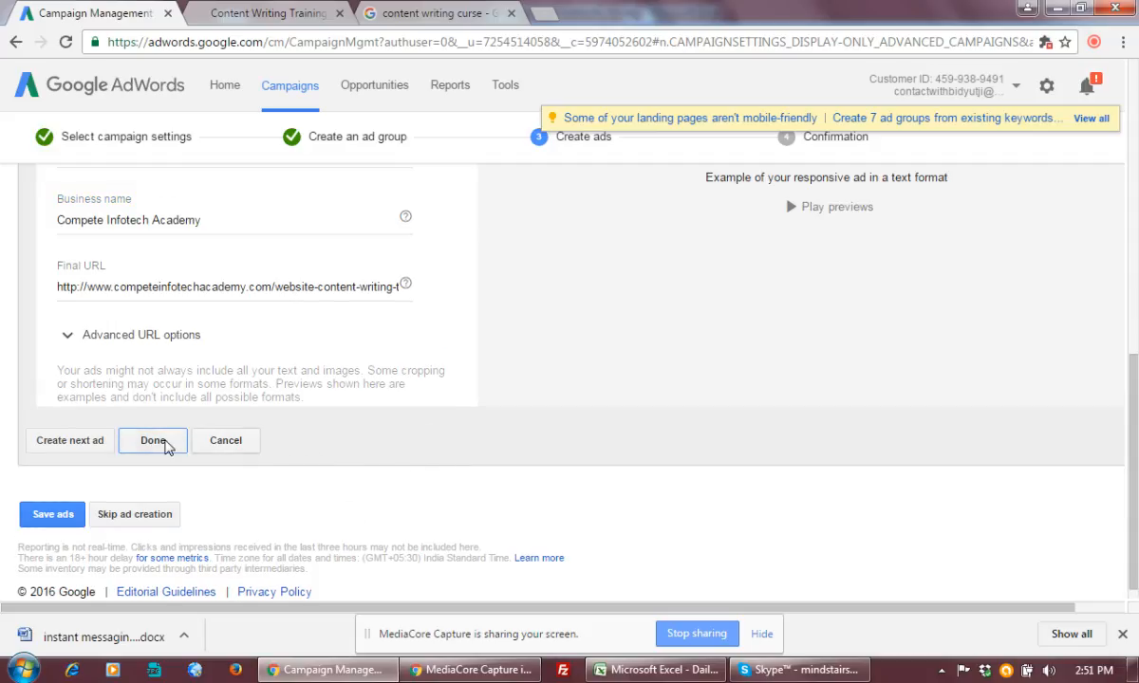
# Step: Add the red Content Writing Training banner as the responsive ad's landscape image, accept its crop and save it with the logo
pyautogui.scroll(4, 493, 394)
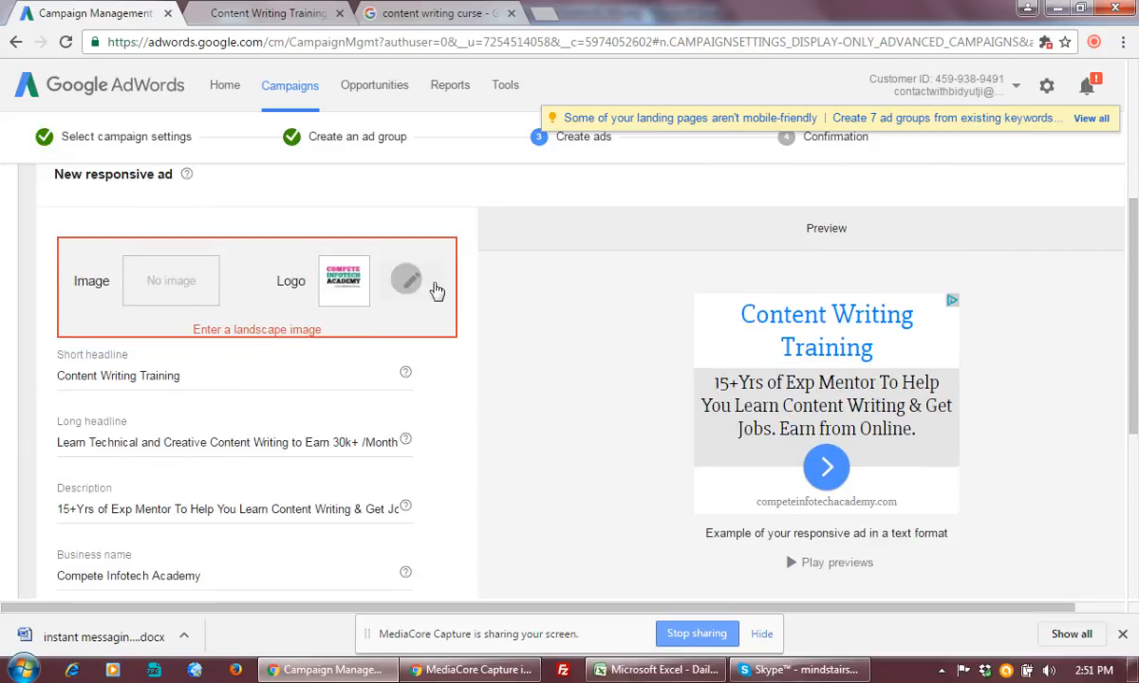
pyautogui.click(411, 278)
pyautogui.click(363, 316)
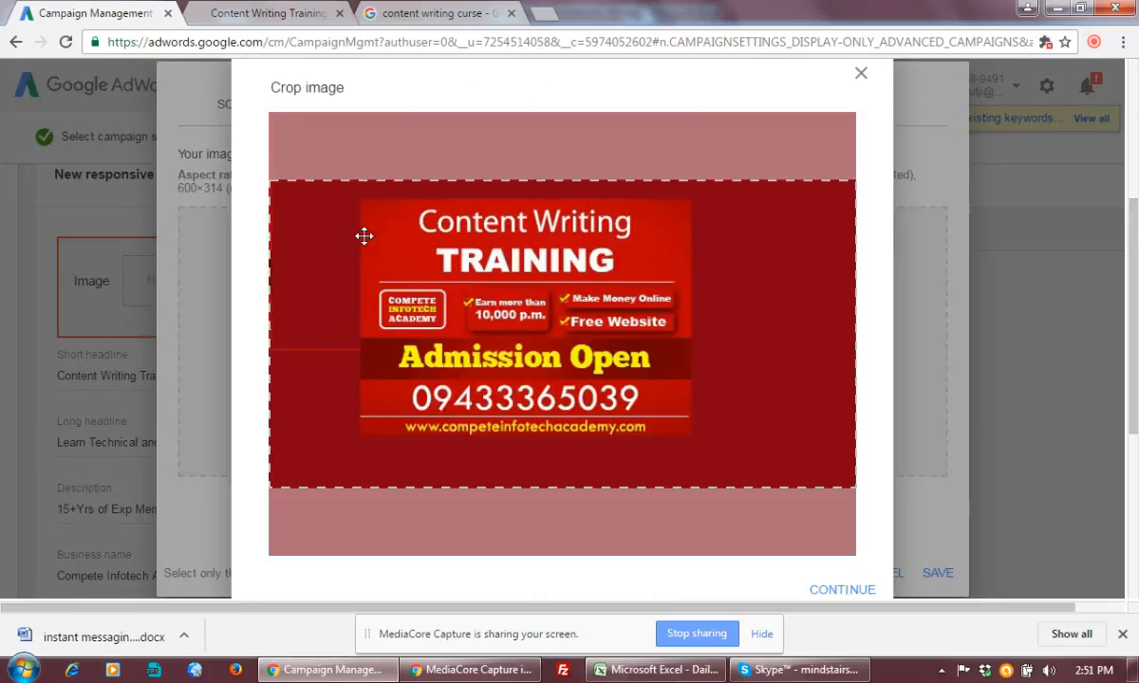
pyautogui.click(857, 591)
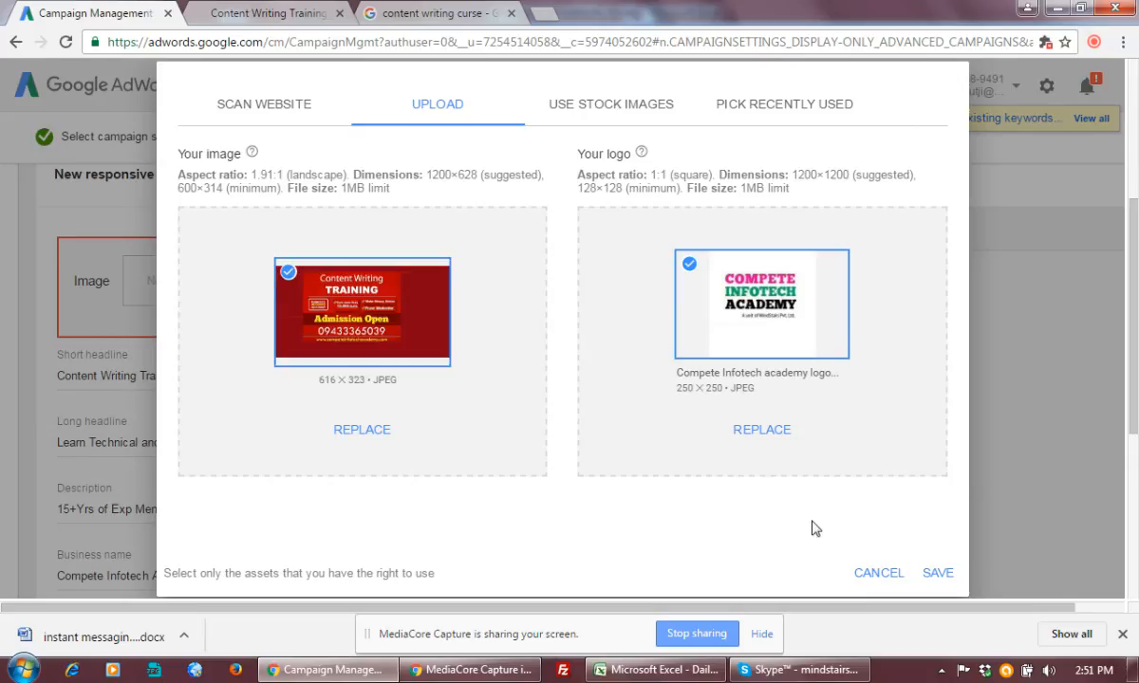
pyautogui.click(939, 575)
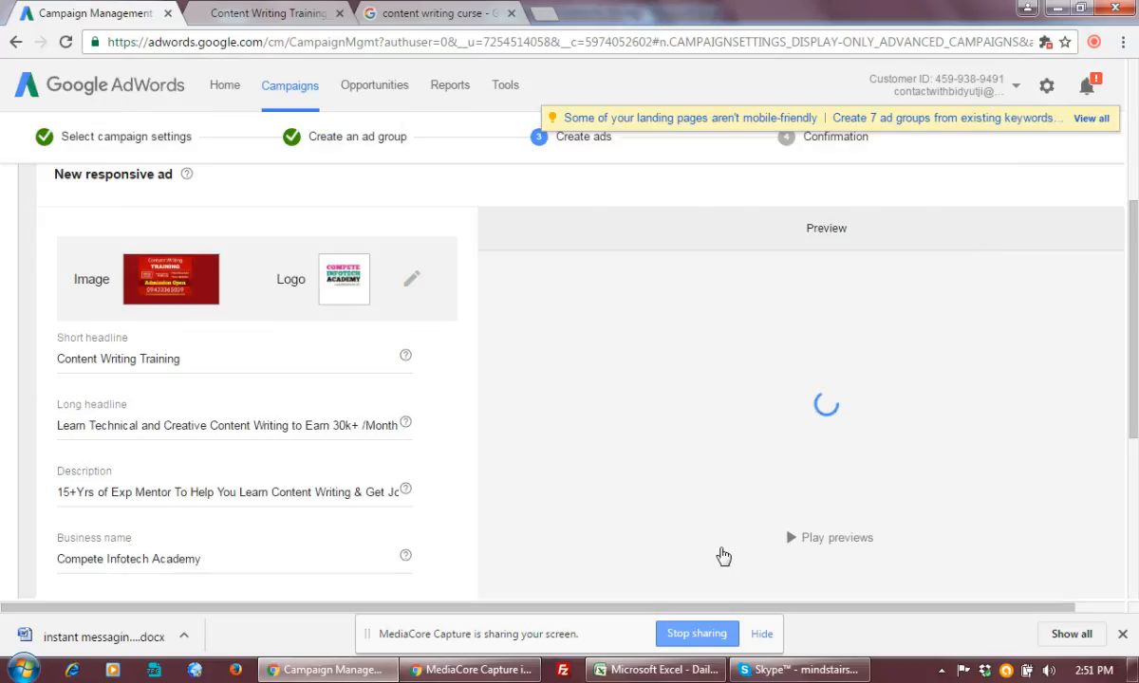
# Step: Finish the responsive ad and save the ads to complete the Display Network campaign
pyautogui.scroll(-1, 423, 438)
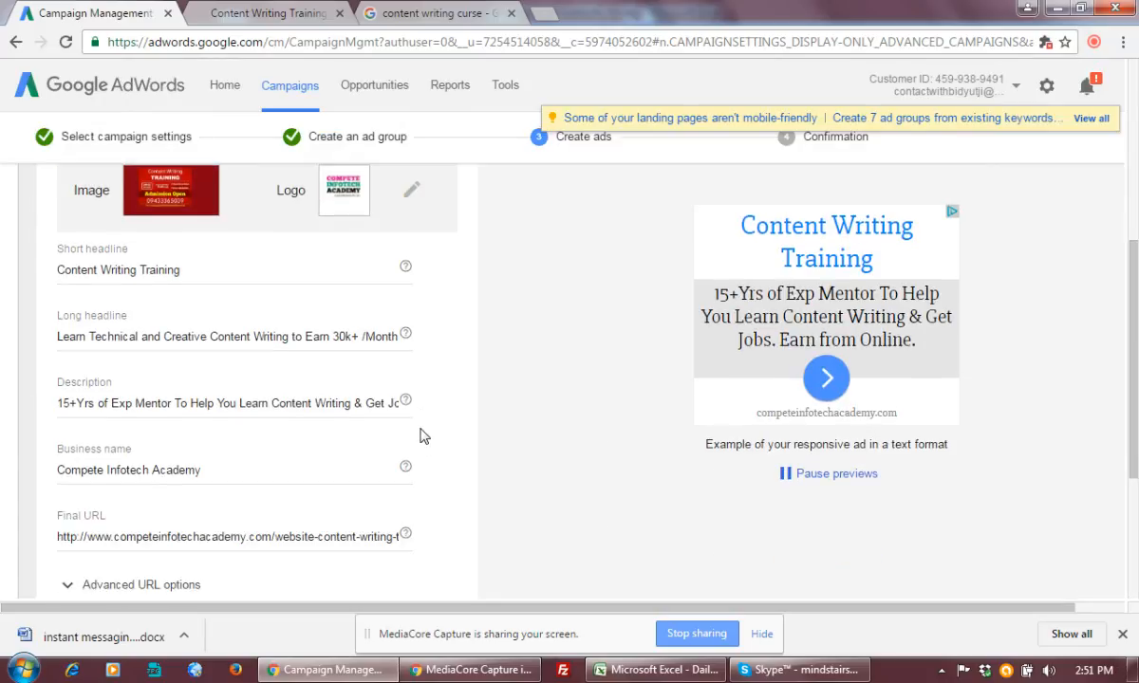
pyautogui.scroll(-3, 424, 436)
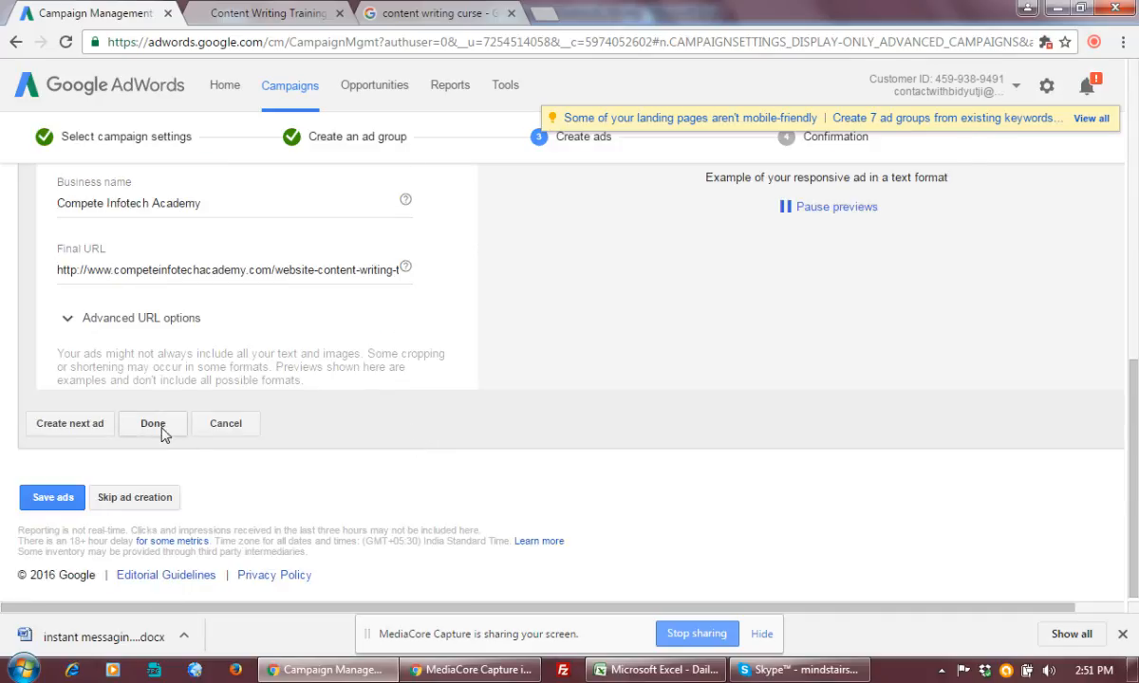
pyautogui.click(153, 423)
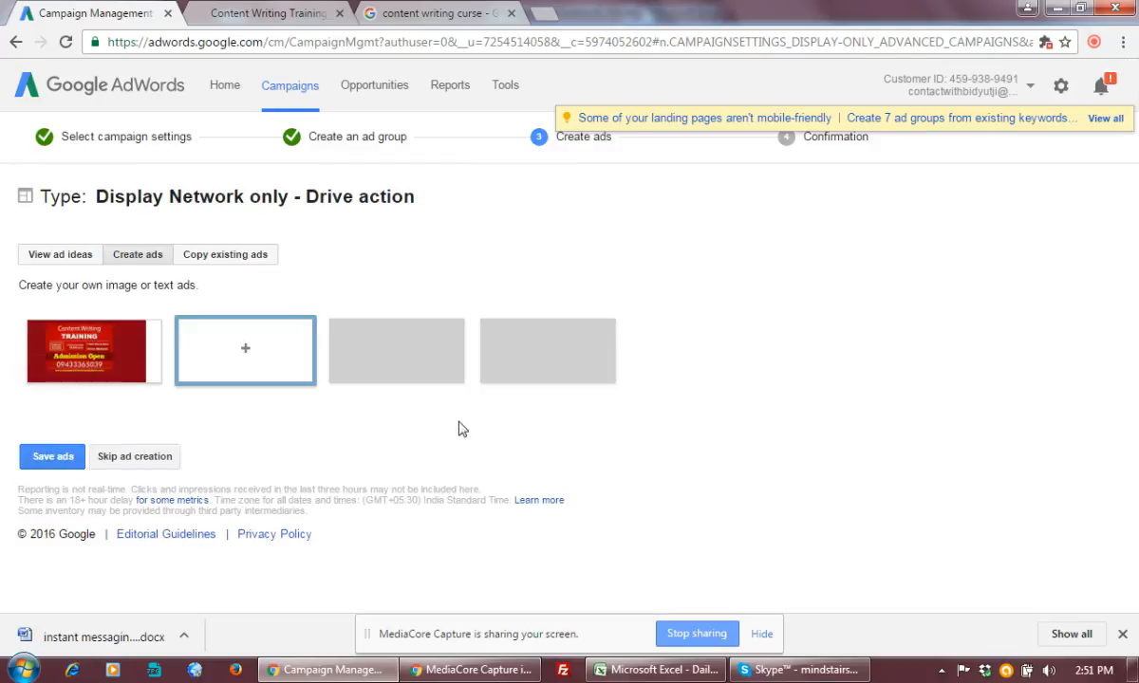
pyautogui.click(46, 460)
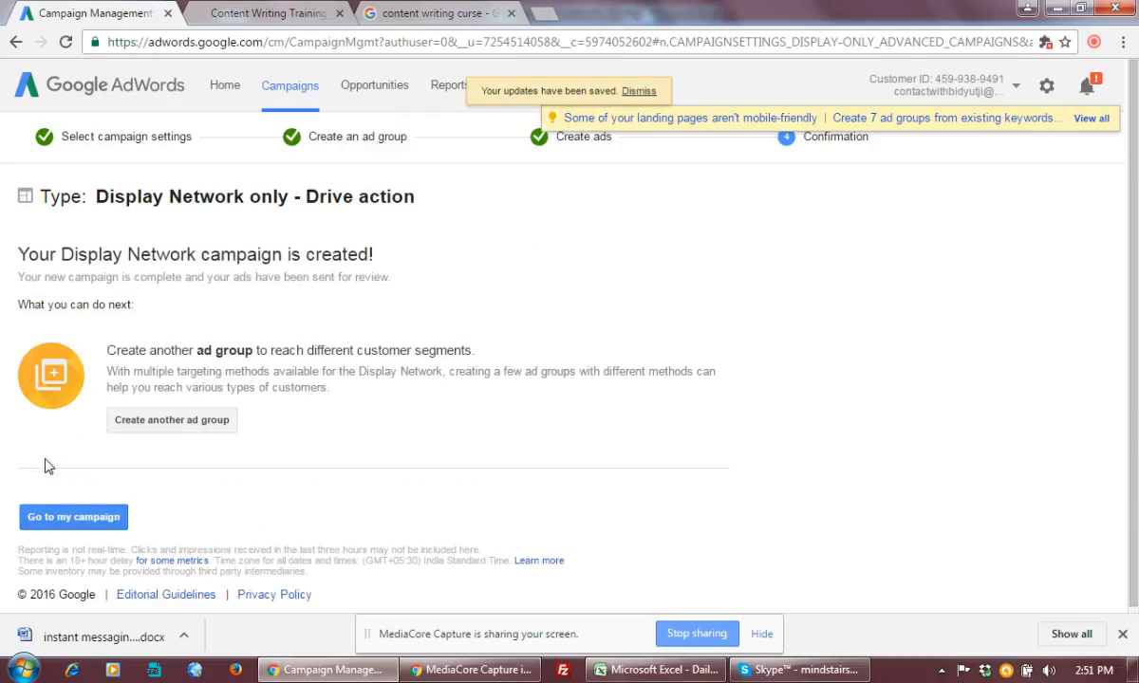
# Step: Go to the campaign overview, select Content Writing - Display Network and dismiss the tip about navigating multiple campaign types
pyautogui.click(80, 520)
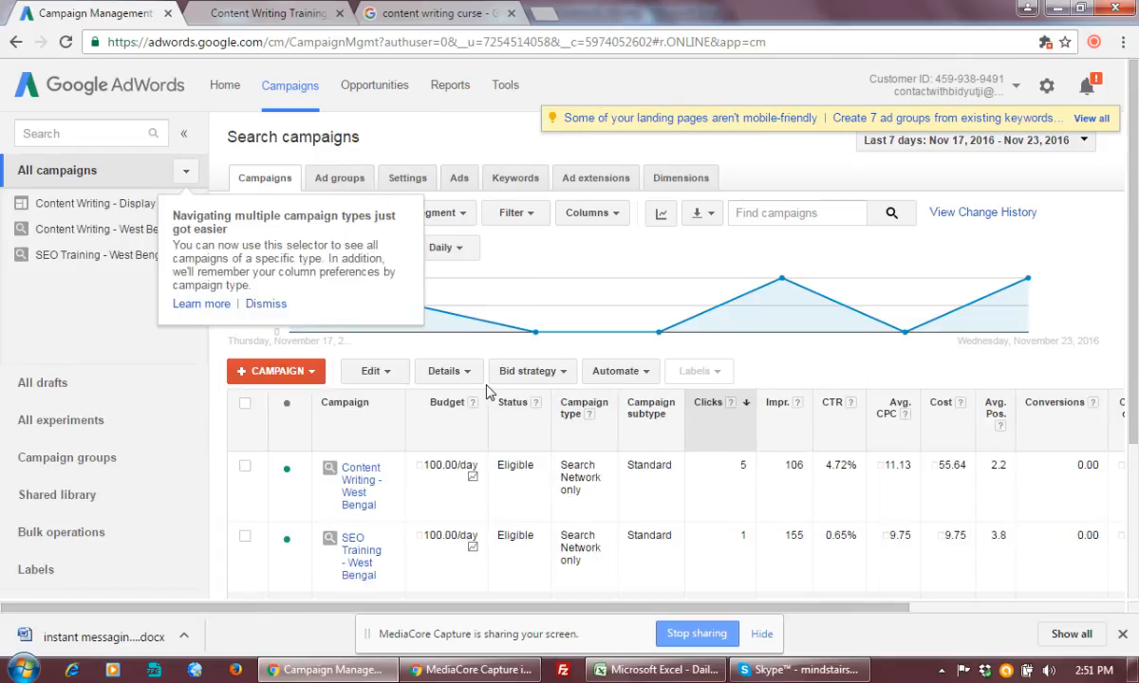
pyautogui.scroll(-3, 461, 422)
pyautogui.scroll(3, 460, 420)
pyautogui.click(342, 179)
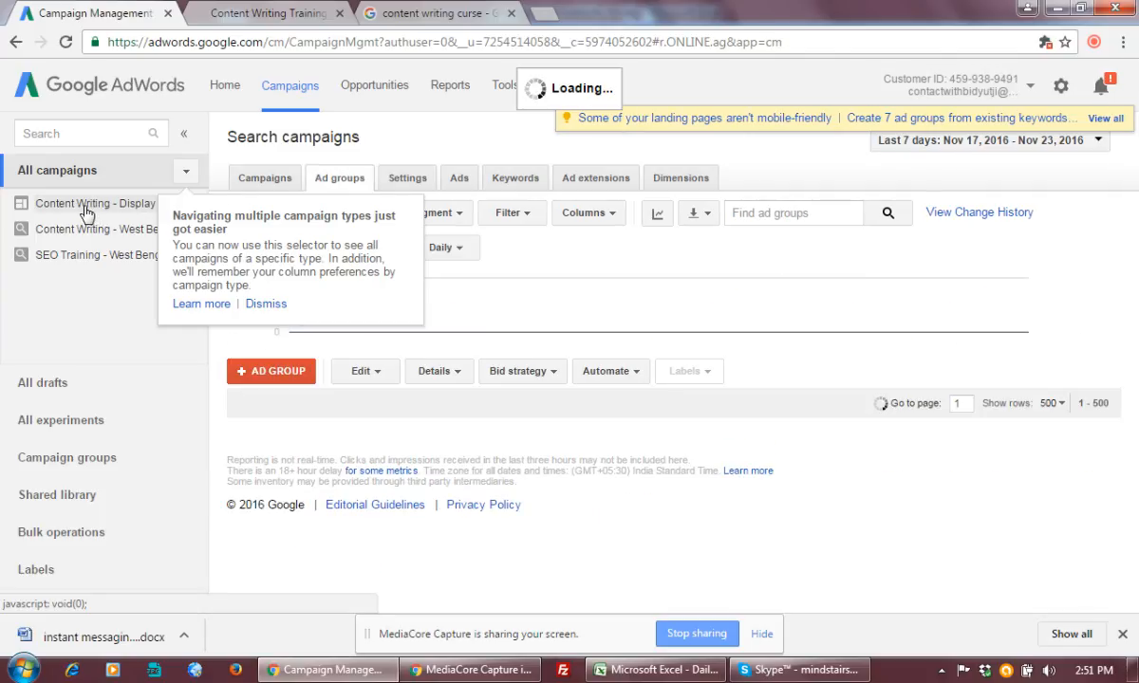
pyautogui.click(87, 208)
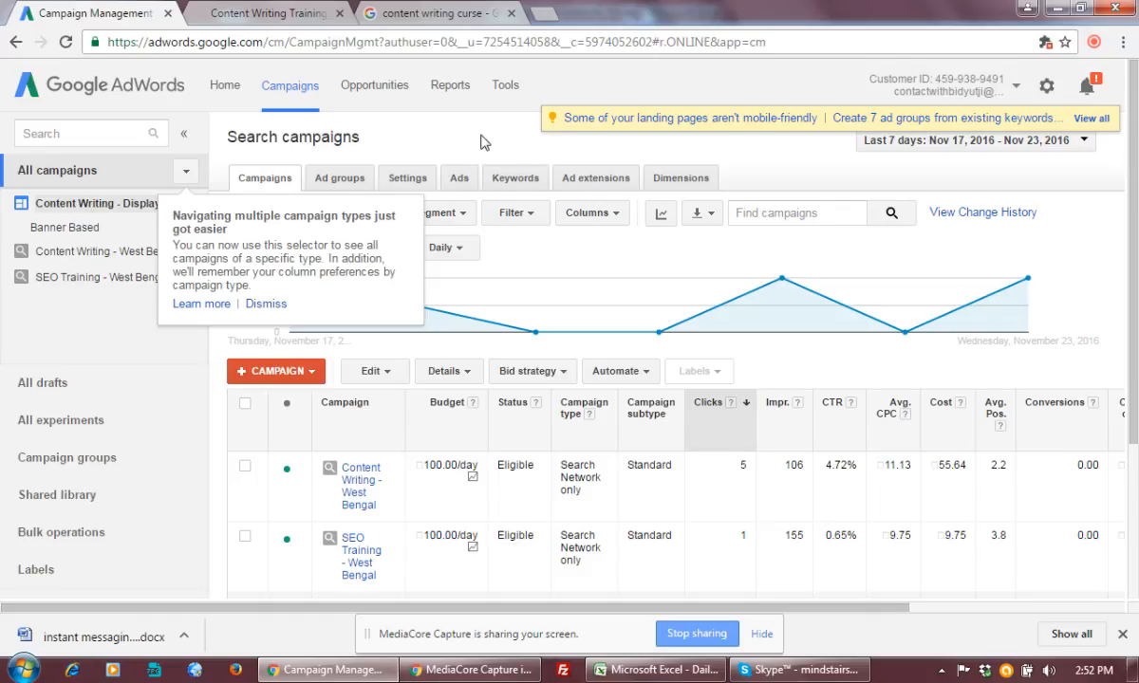
pyautogui.scroll(-2, 1135, 453)
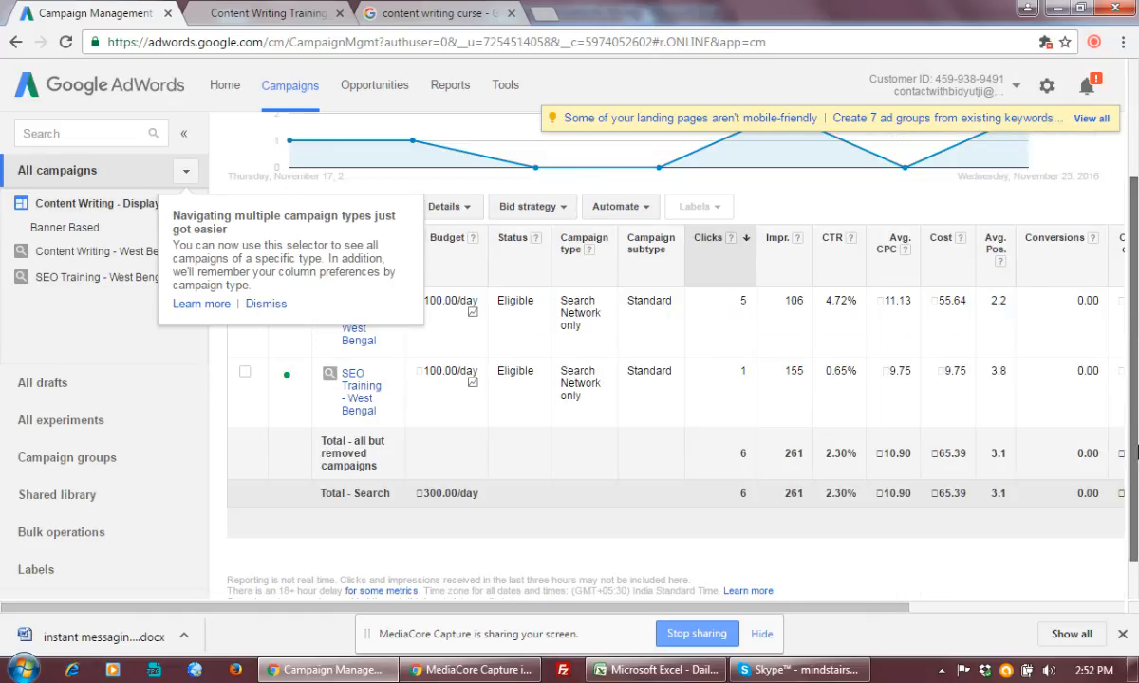
pyautogui.scroll(2, 1136, 433)
pyautogui.click(266, 304)
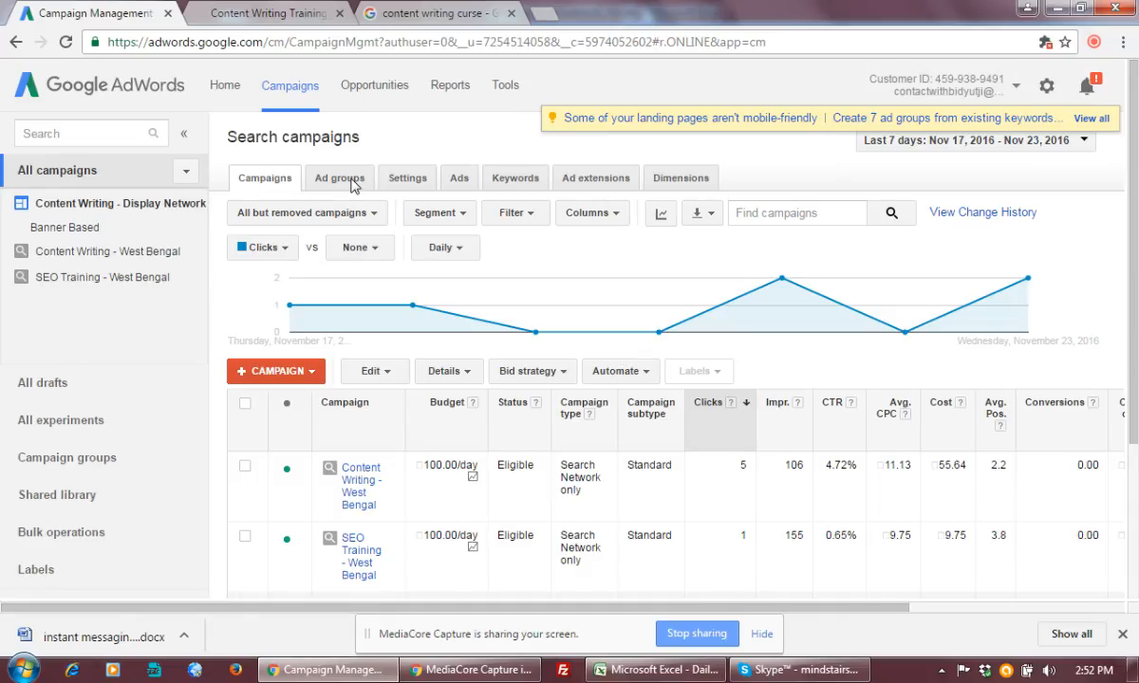
# Step: Examine the campaign and ad group lists for the new Display Network campaign and its Banner Based ad group
pyautogui.scroll(-2, 381, 506)
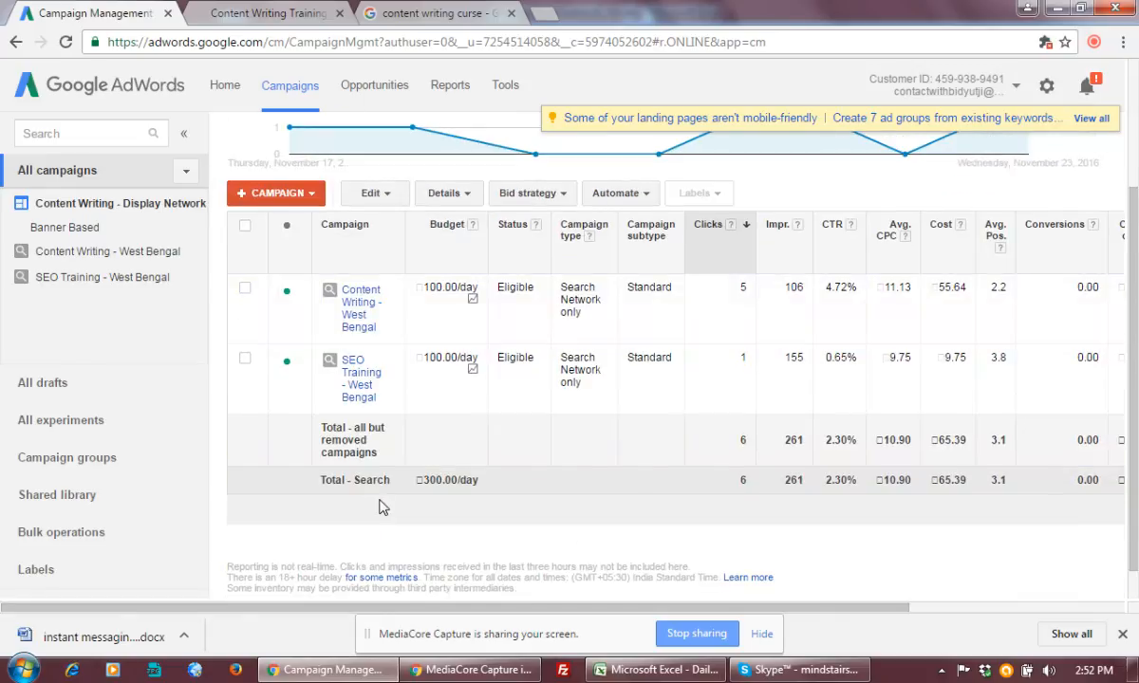
pyautogui.scroll(2, 378, 509)
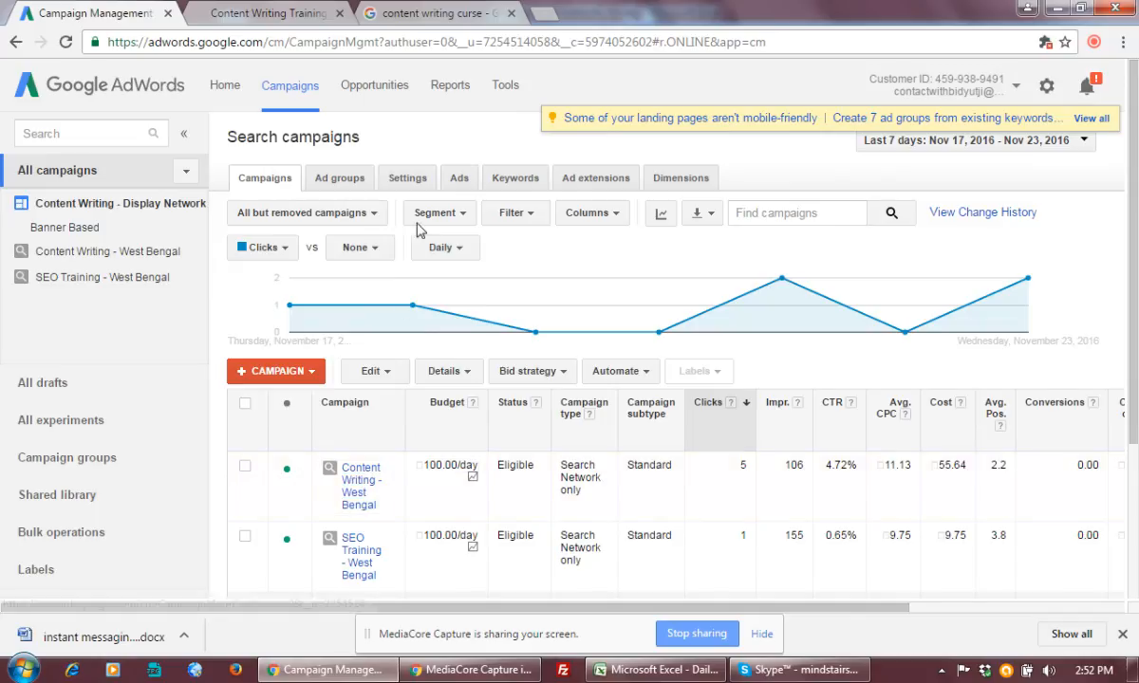
pyautogui.click(342, 182)
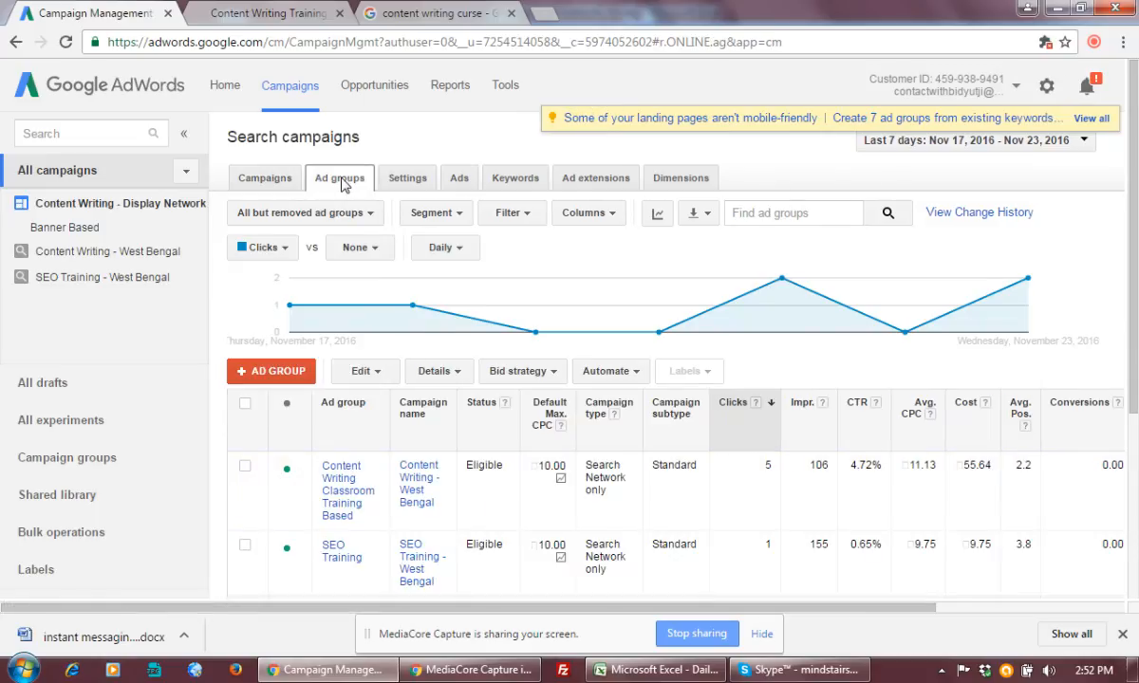
pyautogui.scroll(-3, 370, 370)
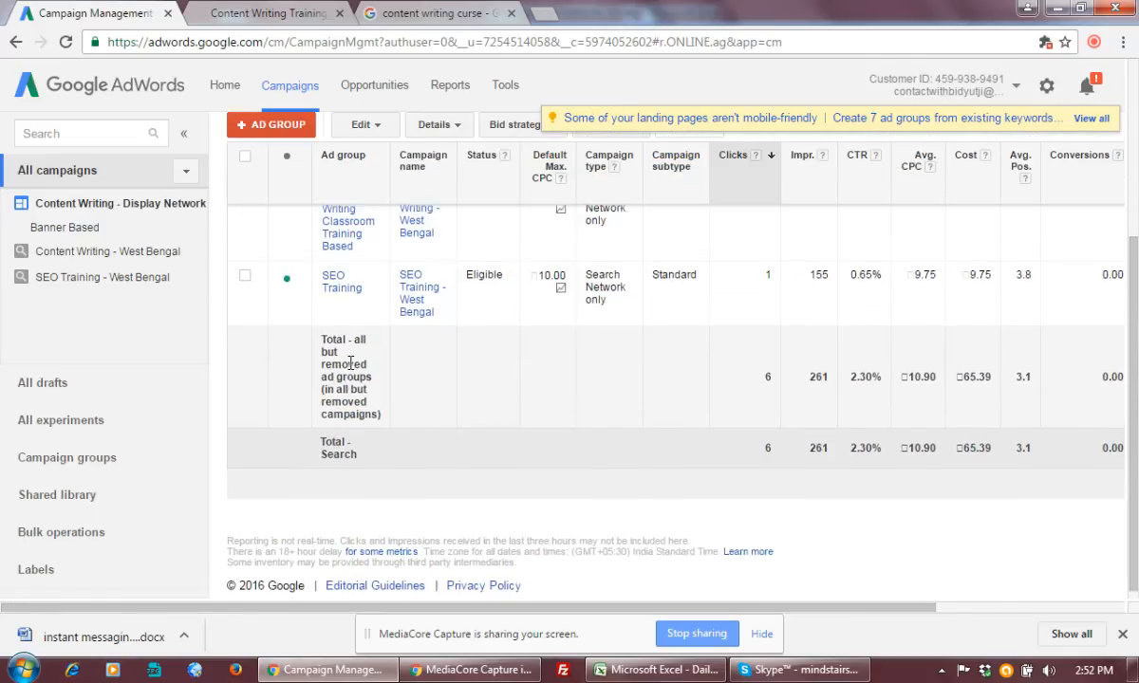
pyautogui.scroll(3, 353, 364)
pyautogui.click(43, 229)
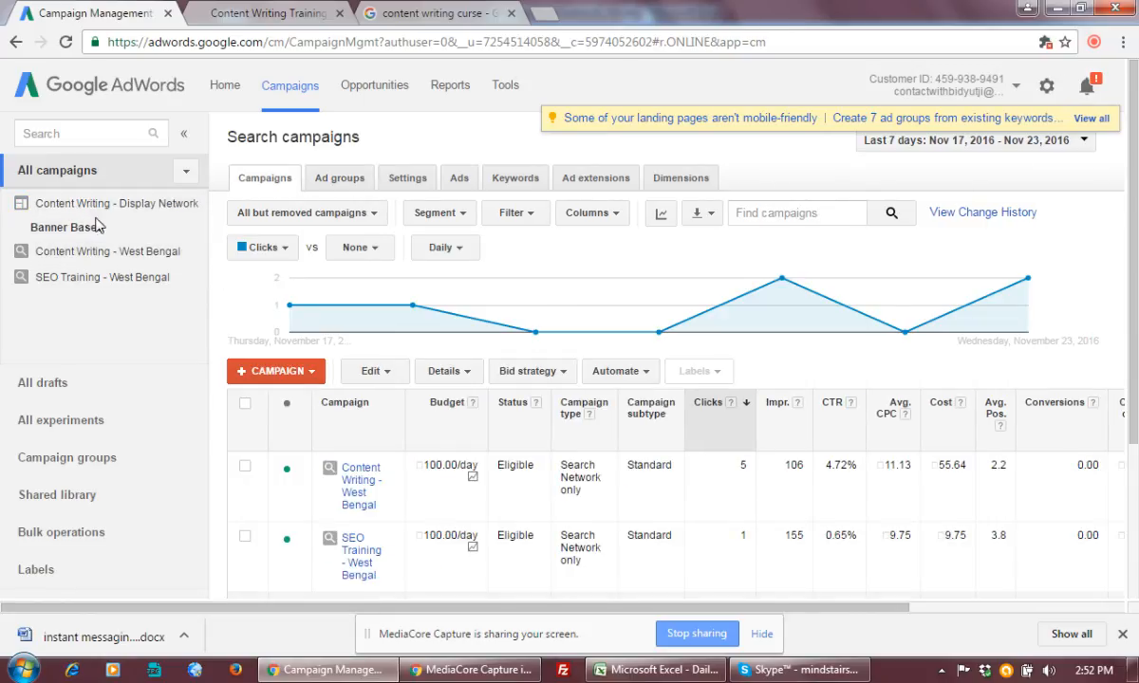
pyautogui.click(100, 217)
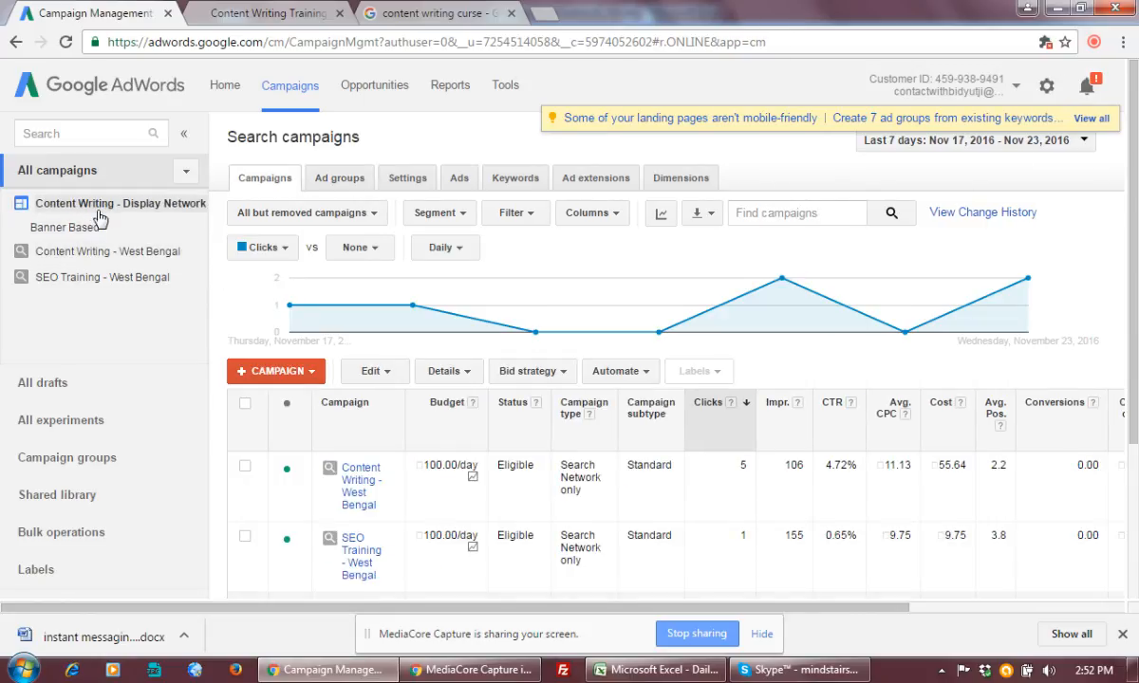
pyautogui.scroll(-2, 1134, 439)
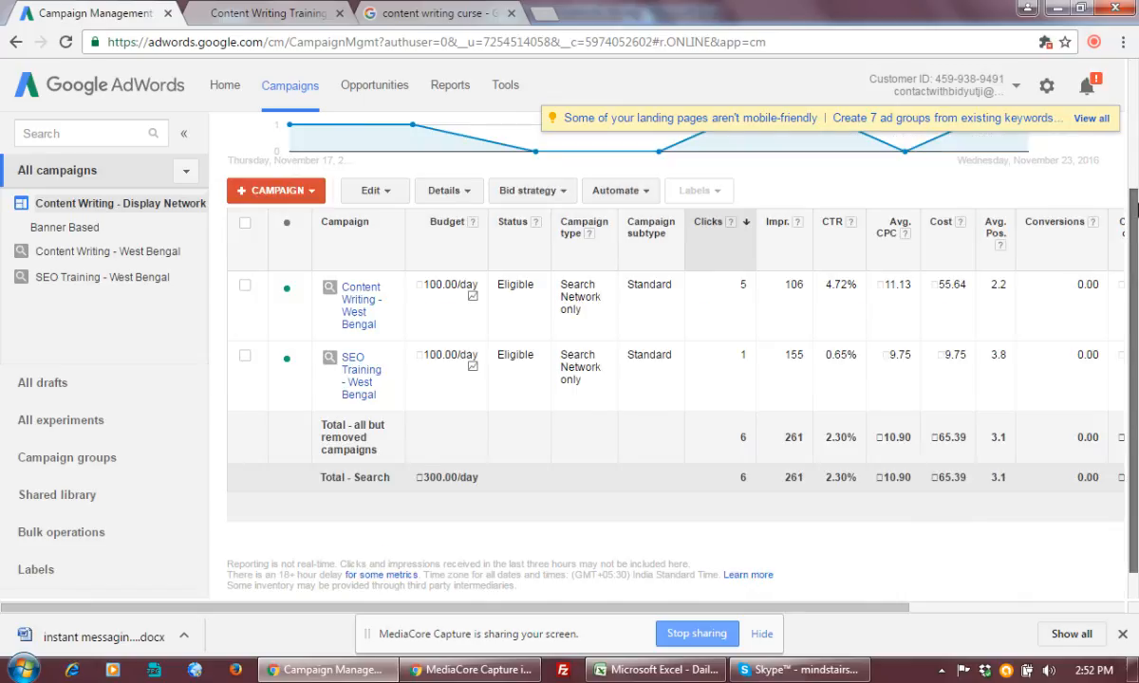
pyautogui.scroll(2, 1134, 209)
pyautogui.click(82, 206)
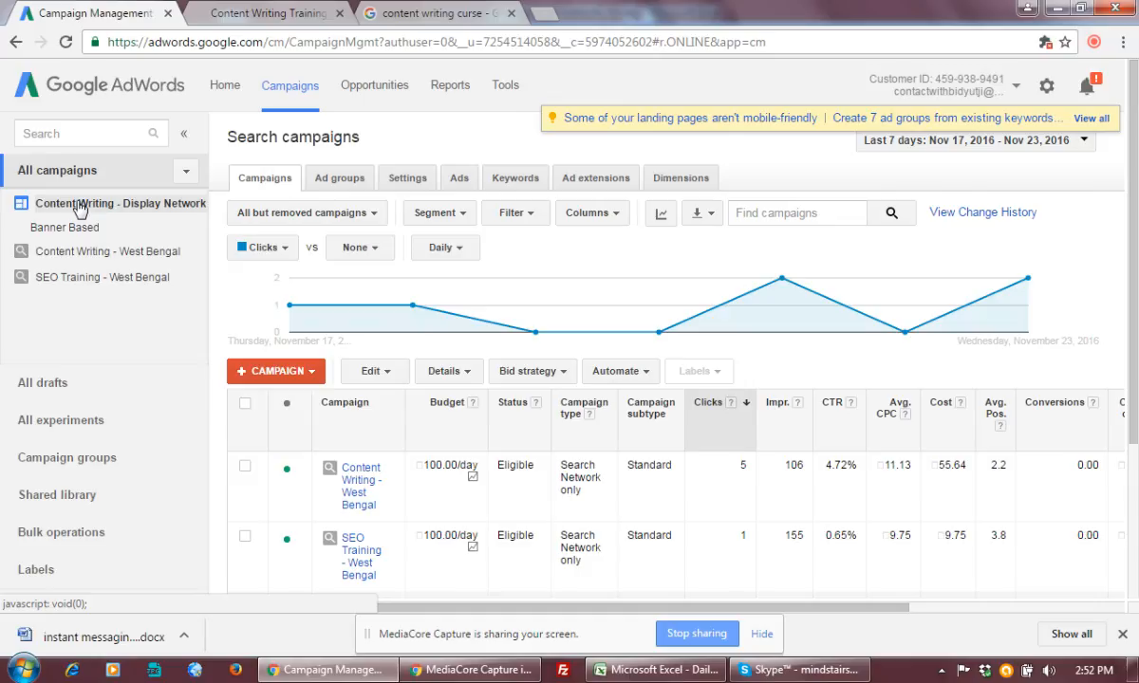
# Step: Open Ad Preview and Diagnosis and preview the search results for "content writing training"
pyautogui.click(508, 87)
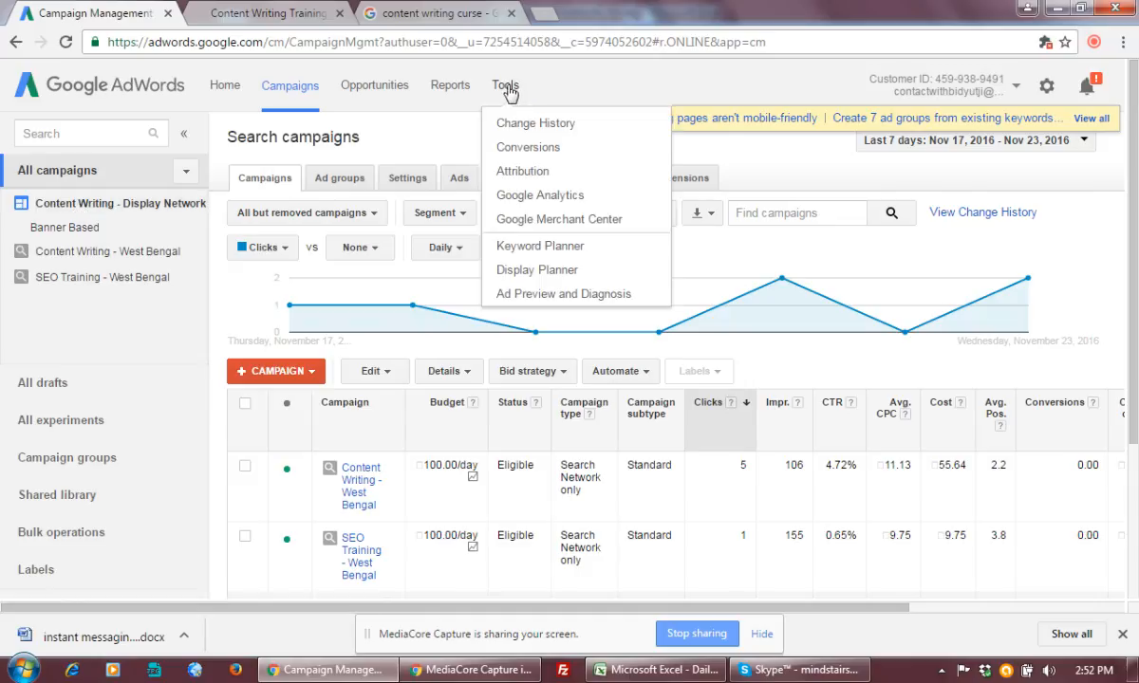
pyautogui.click(537, 298)
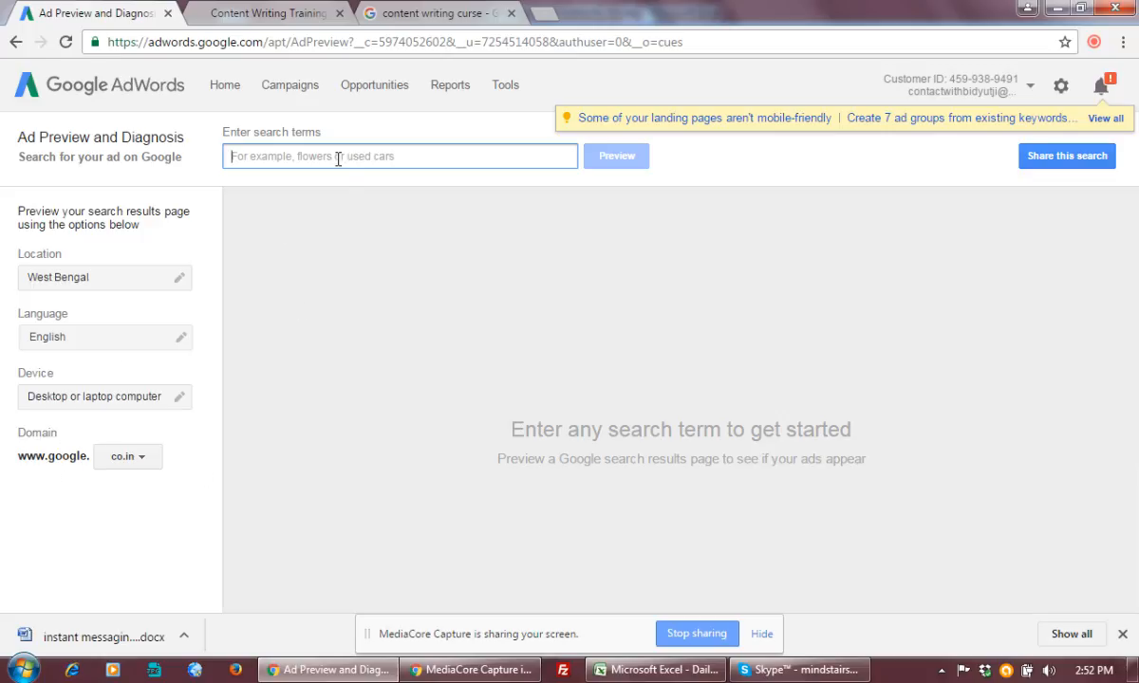
pyautogui.write('content')
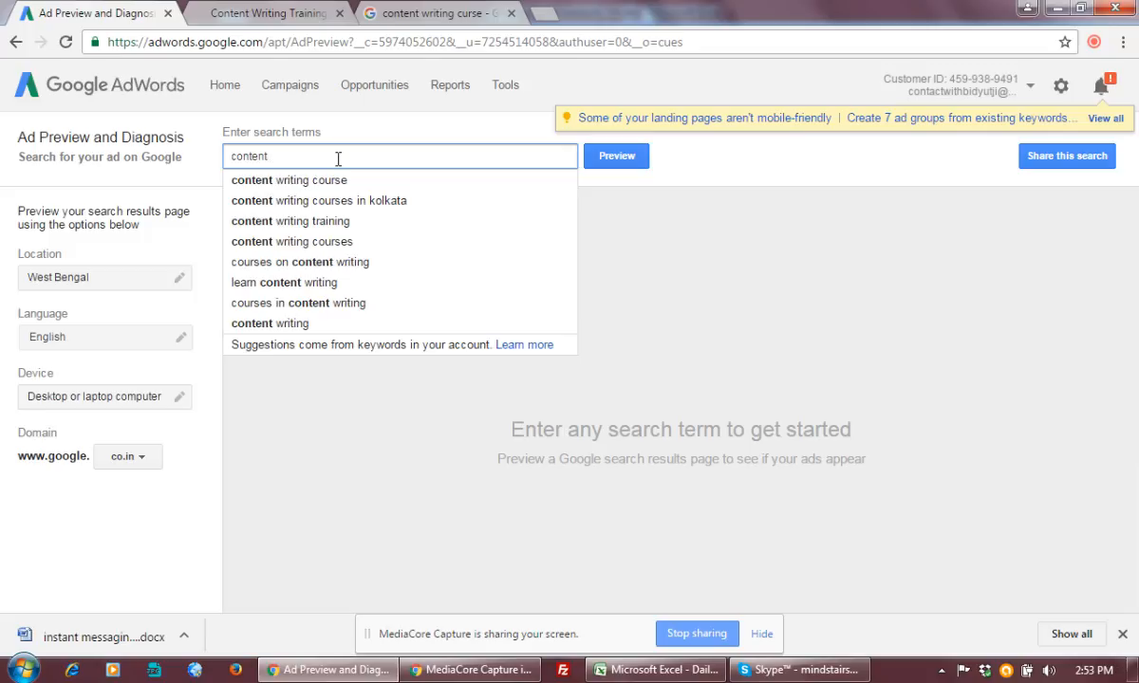
pyautogui.write(' writing')
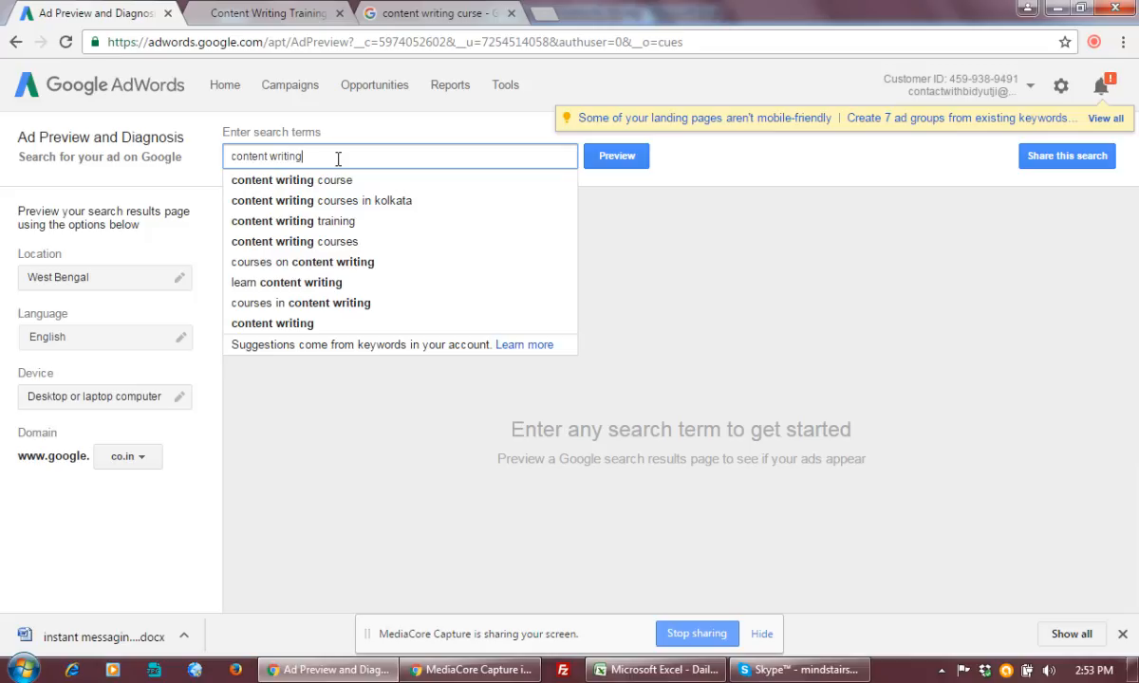
pyautogui.click(338, 222)
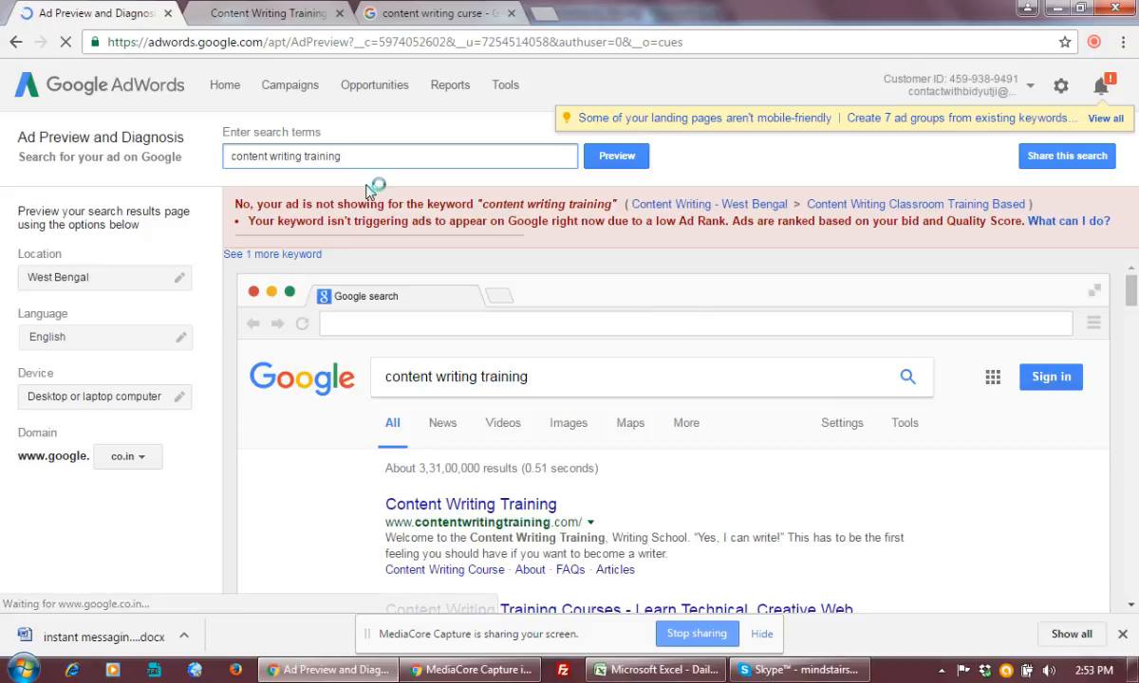
# Step: Preview the search results for "content writing training in kolkata" and look for the academy's ad
pyautogui.write('in k')
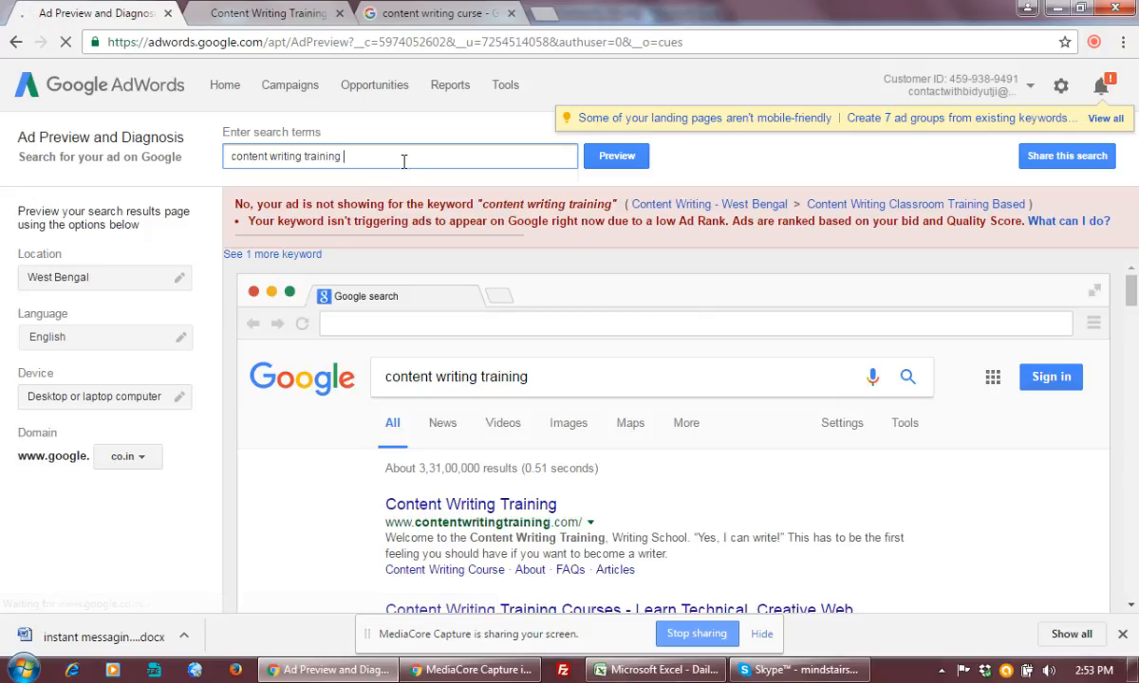
pyautogui.write('olkata')
pyautogui.press('Return')
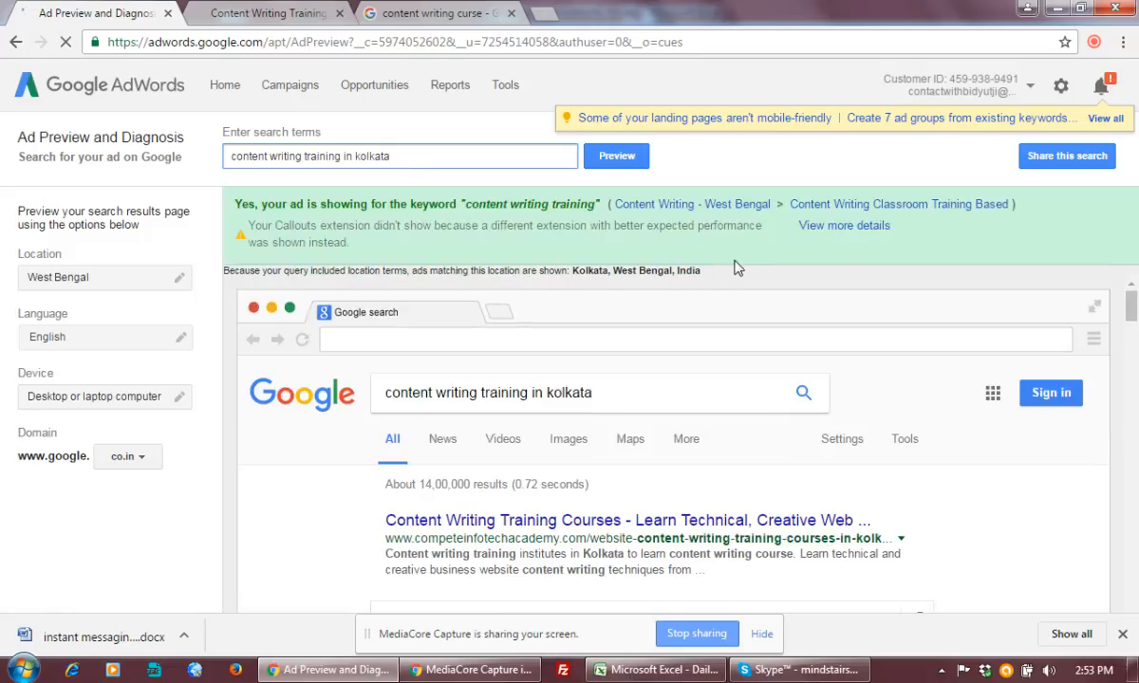
pyautogui.scroll(-1, 1041, 422)
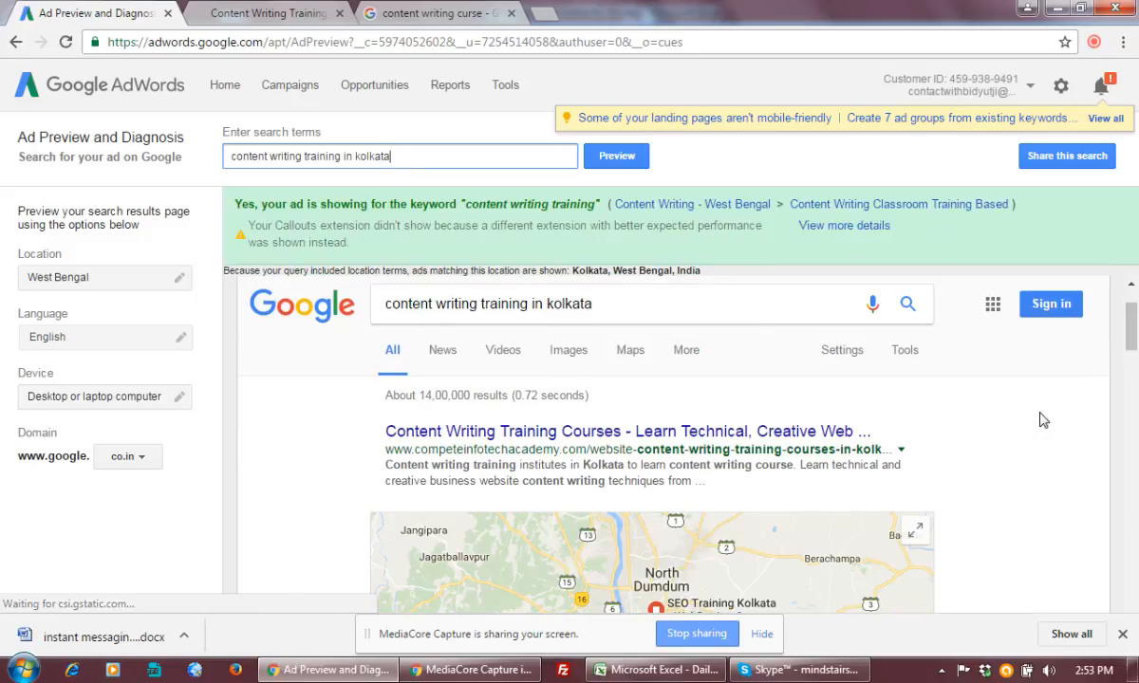
pyautogui.scroll(-12, 1041, 421)
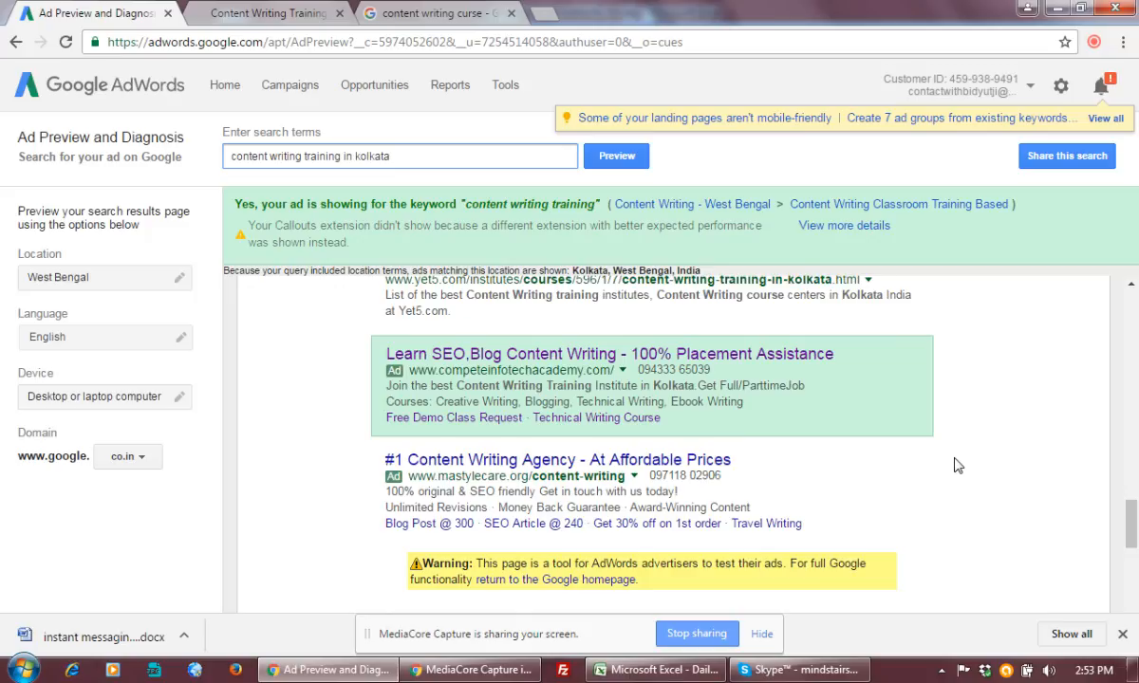
# Step: Remove "in kolkata" from the search term, preview "content writing training" again and look through the results for the academy's ad
pyautogui.moveTo(343, 157); pyautogui.dragTo(529, 179)
pyautogui.press('BackSpace')
pyautogui.press('Return')
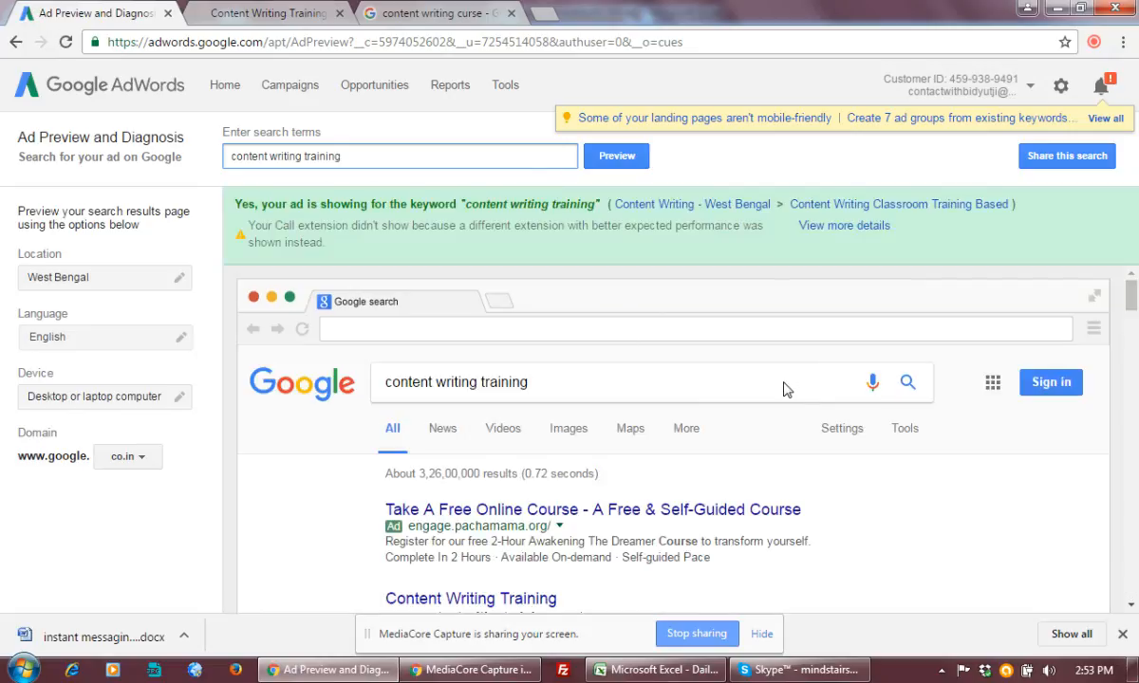
pyautogui.scroll(-2, 784, 389)
pyautogui.scroll(-10, 784, 389)
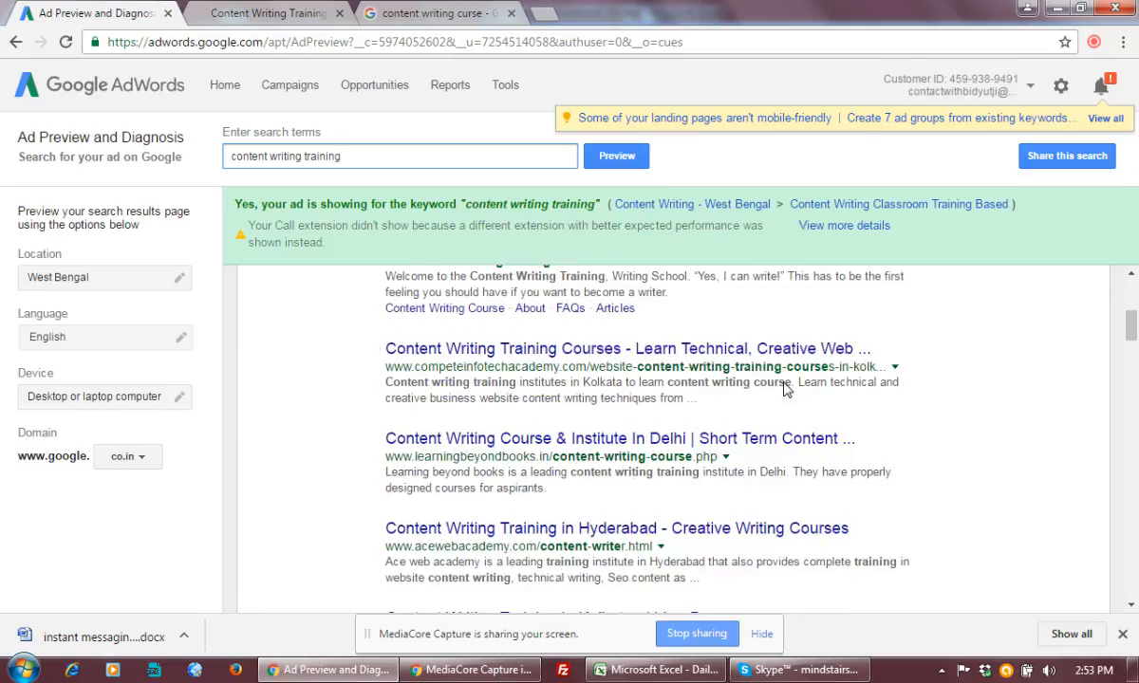
pyautogui.scroll(2, 784, 389)
pyautogui.scroll(3, 784, 390)
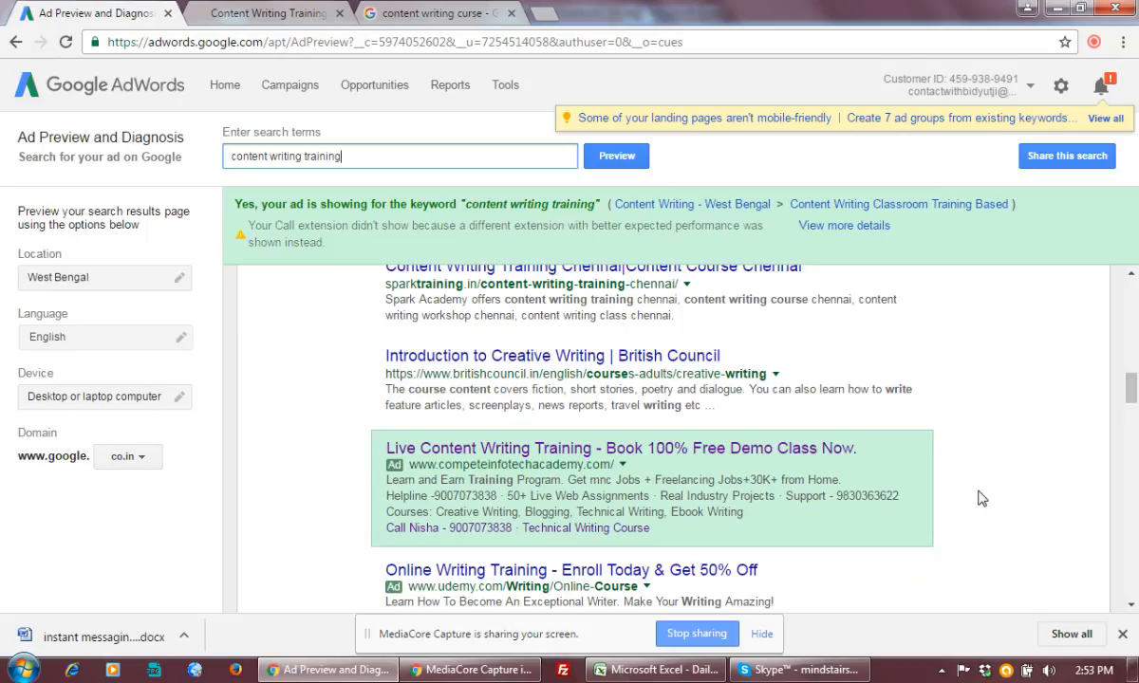
pyautogui.scroll(-6, 982, 498)
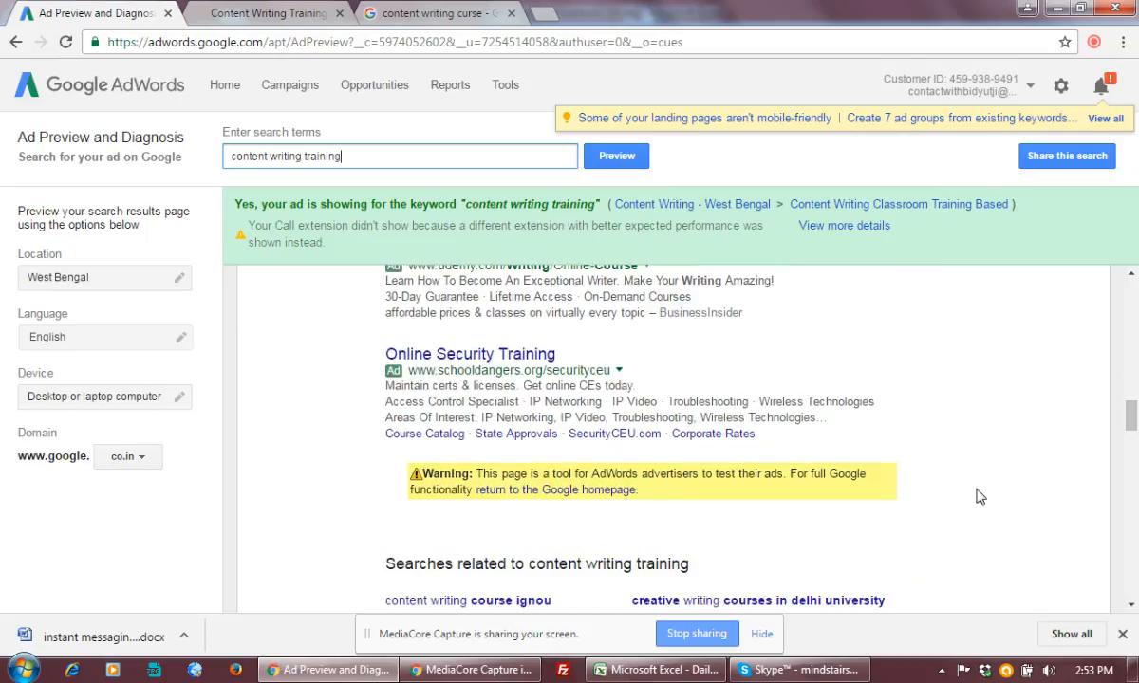
pyautogui.scroll(2, 977, 492)
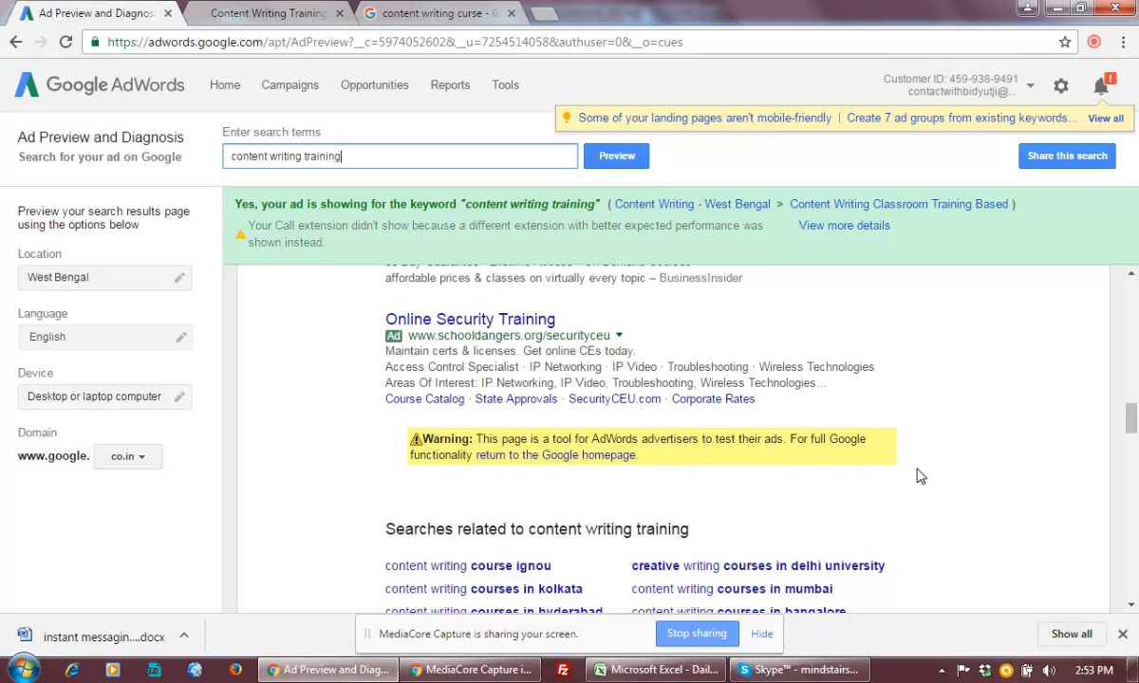
# Step: Review the academy's highlighted ad in the preview results and check its content writing training web page
pyautogui.scroll(3, 913, 469)
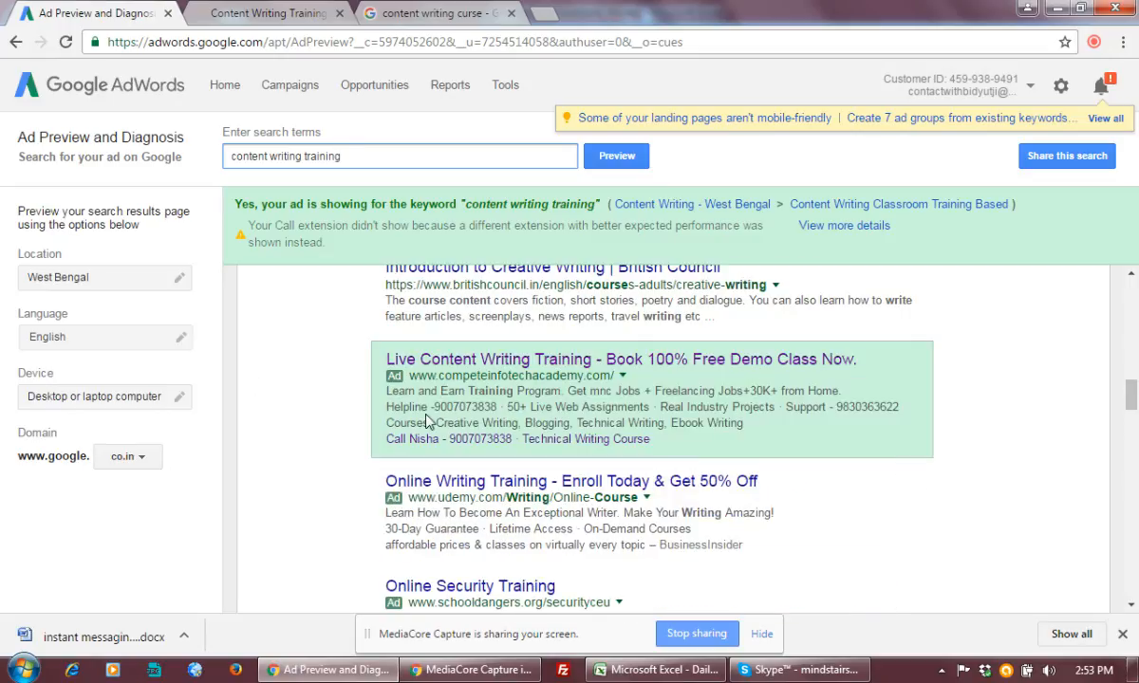
pyautogui.click(249, 12)
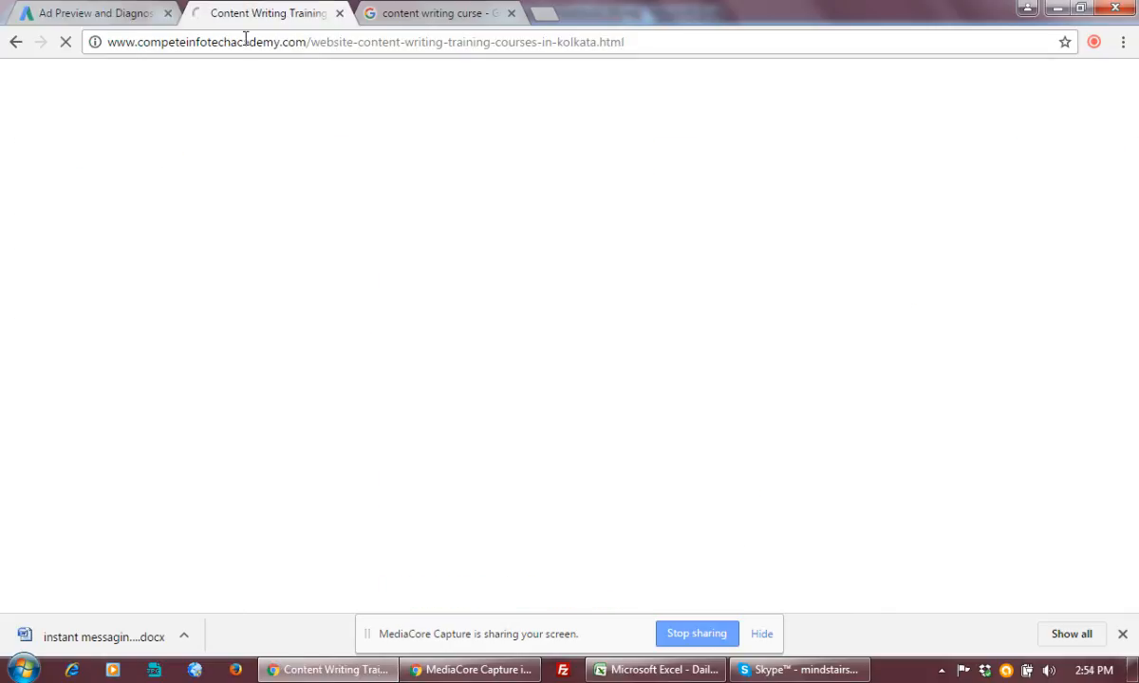
pyautogui.click(109, 13)
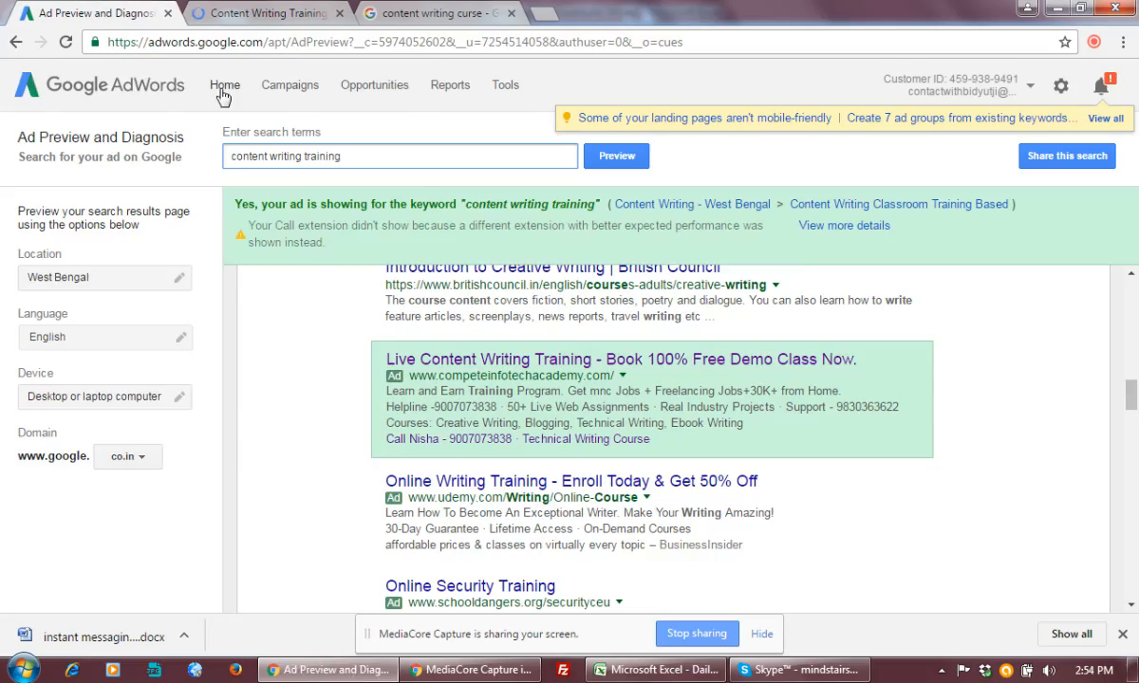
# Step: Open the "Content Writing - Display Network" campaign from the campaign list and check the status of its responsive ad
pyautogui.click(275, 92)
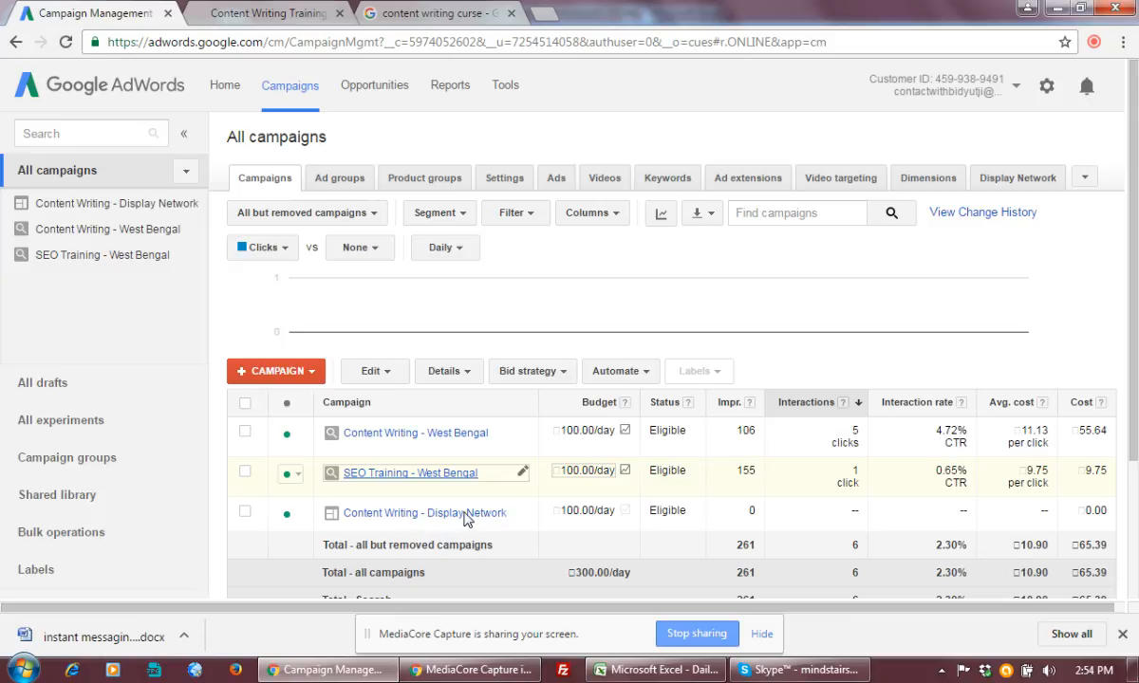
pyautogui.click(432, 517)
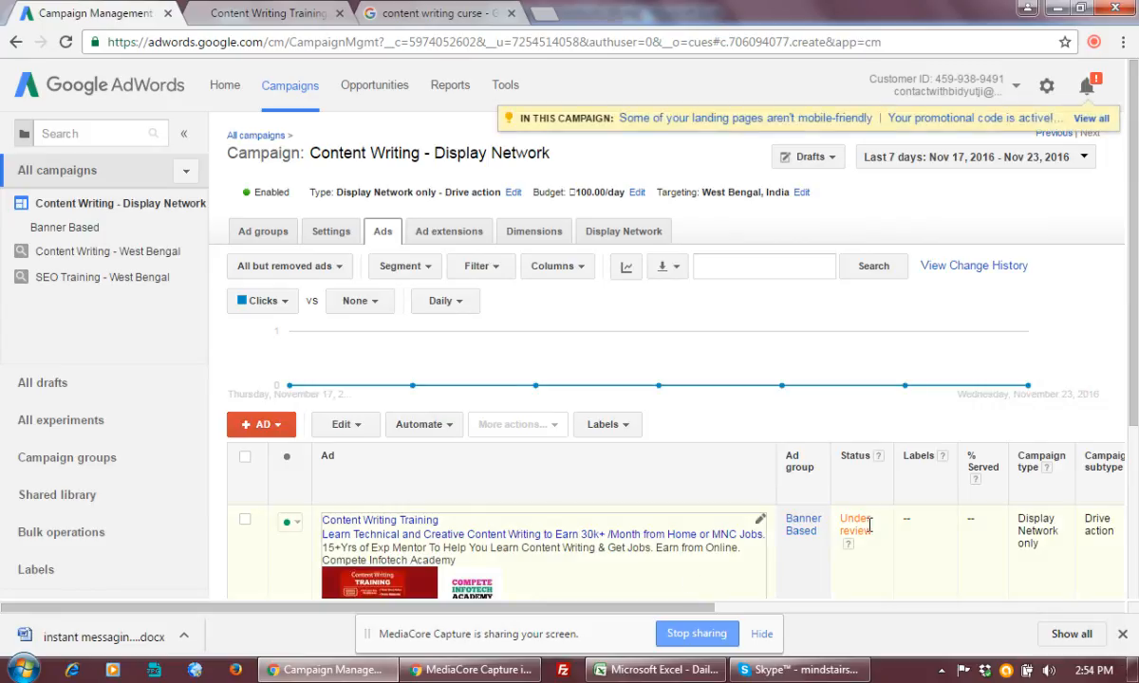
pyautogui.scroll(-2, 868, 525)
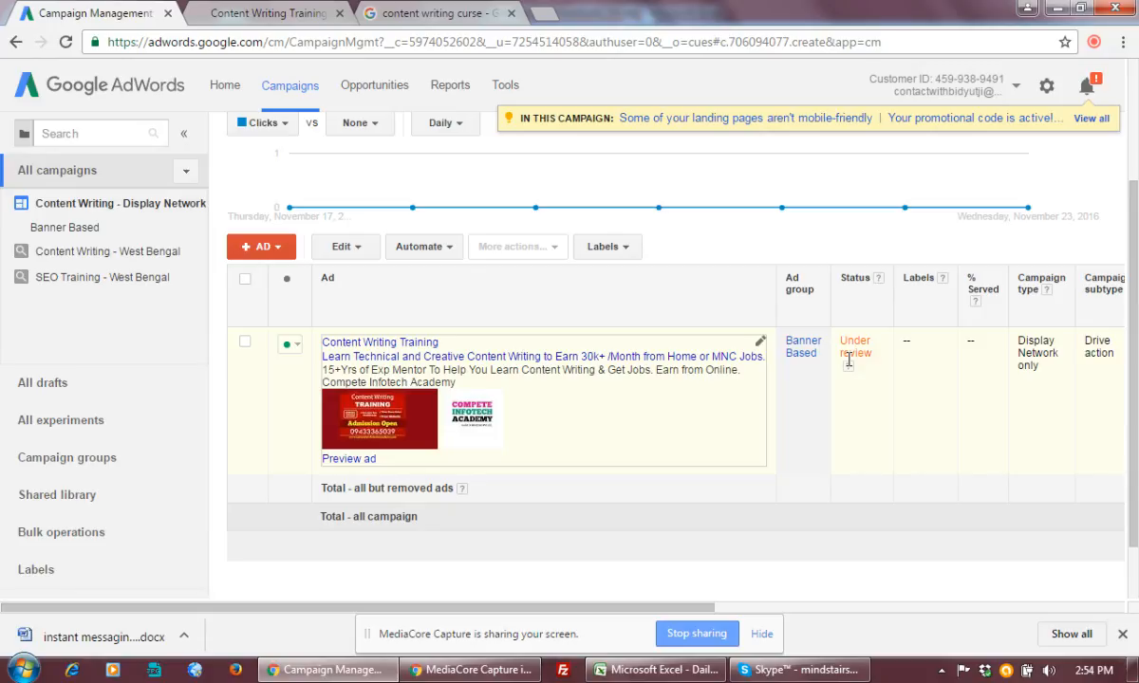
pyautogui.click(1094, 42)
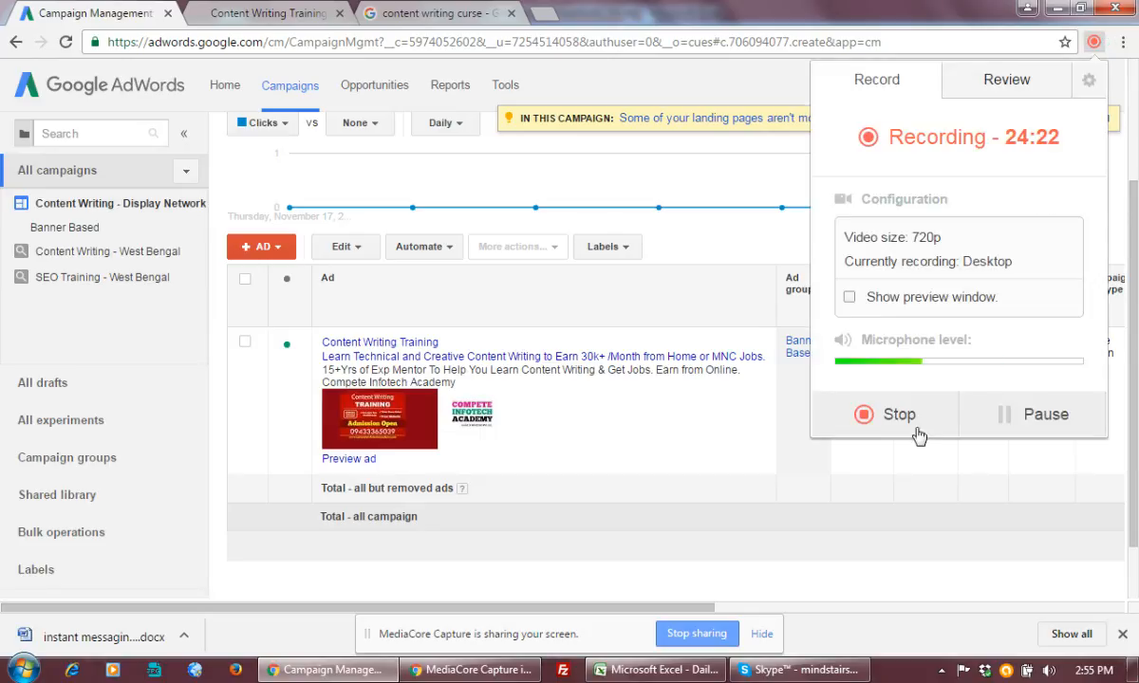